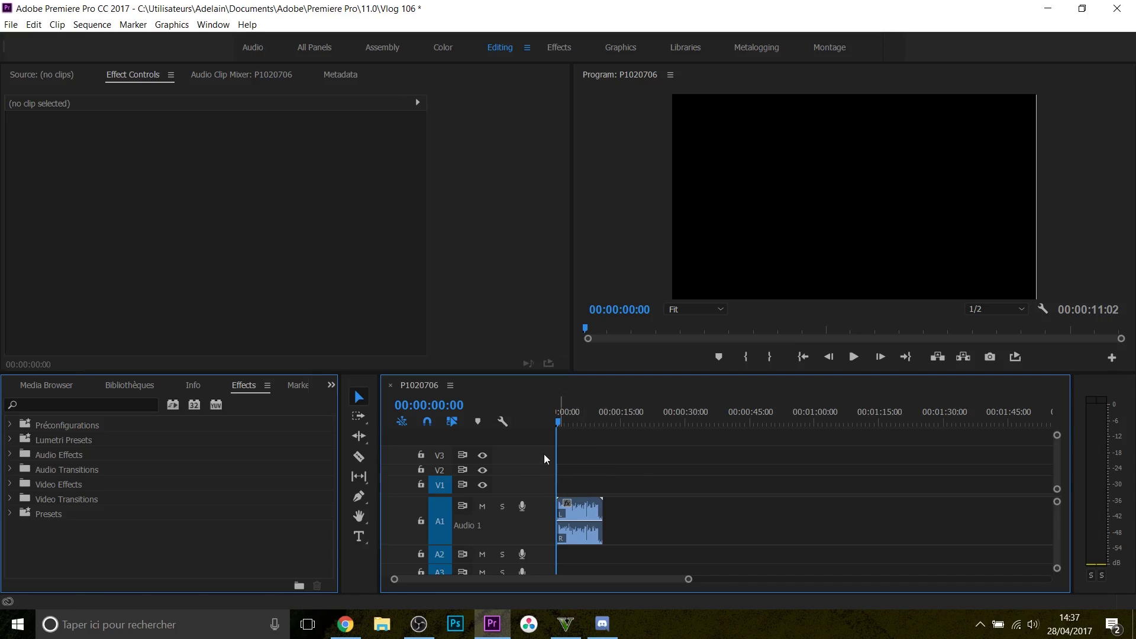
# Apply the EQ & DYNA preset from Préconfigurations to the P1020723.MP4 clip on A1
pyautogui.moveTo(572, 451); pyautogui.dragTo(629, 502)
pyautogui.click(634, 477)
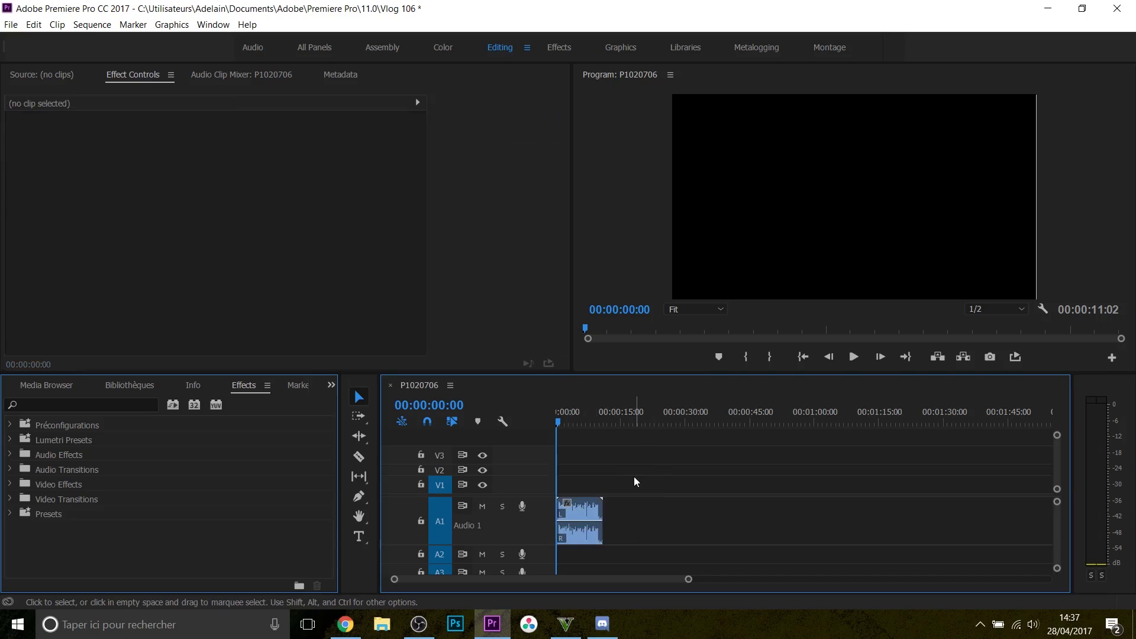
pyautogui.click(9, 426)
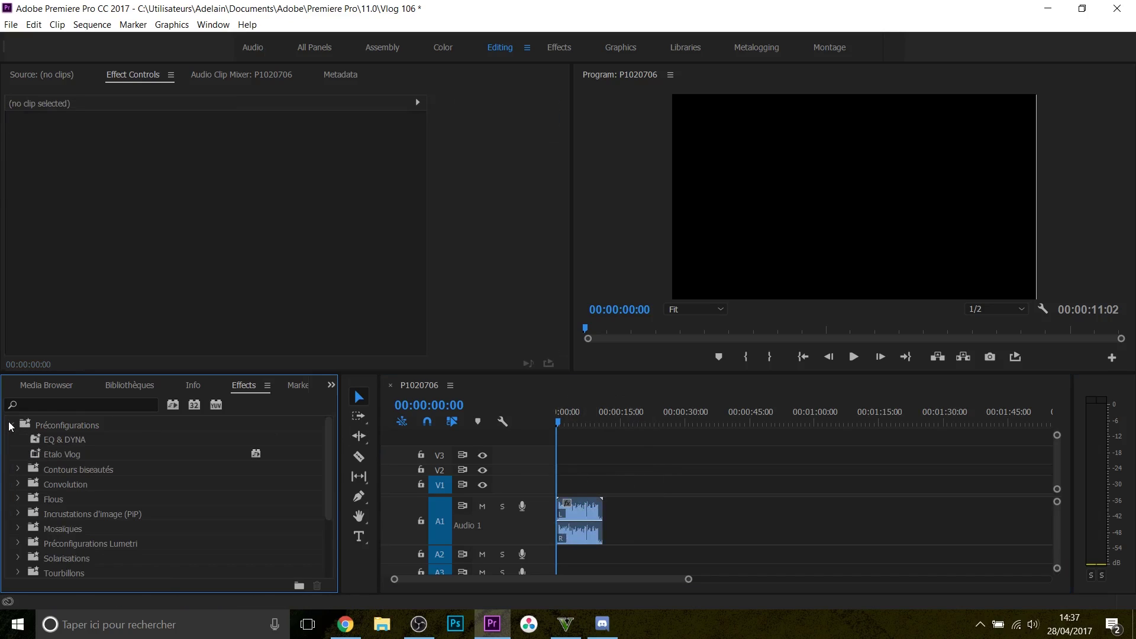
pyautogui.click(81, 440)
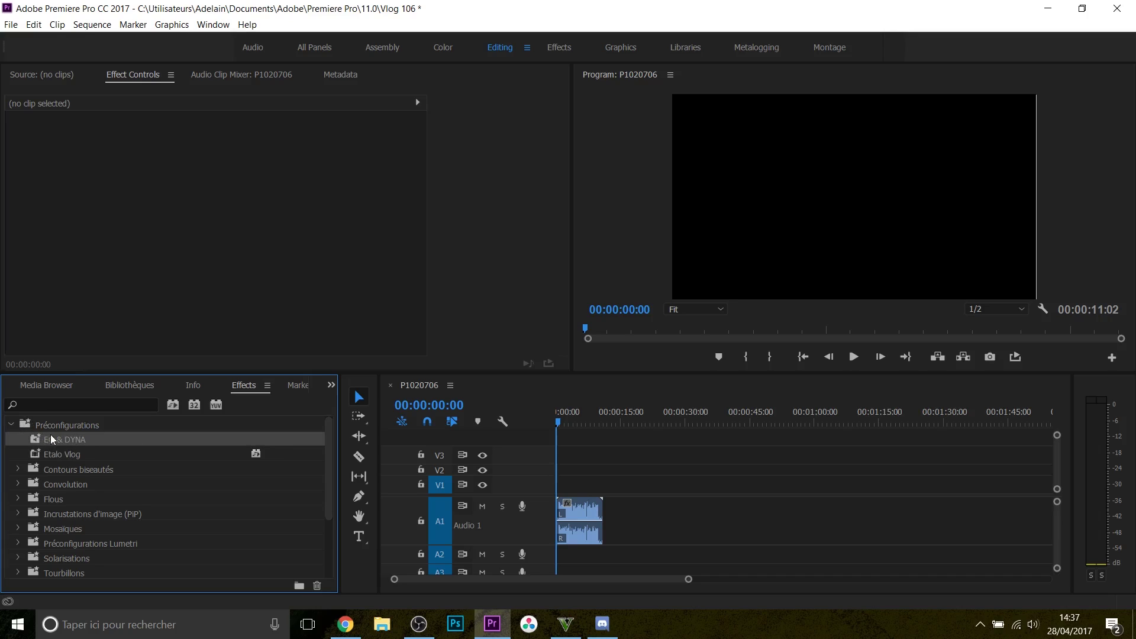
pyautogui.moveTo(52, 439); pyautogui.dragTo(577, 513)
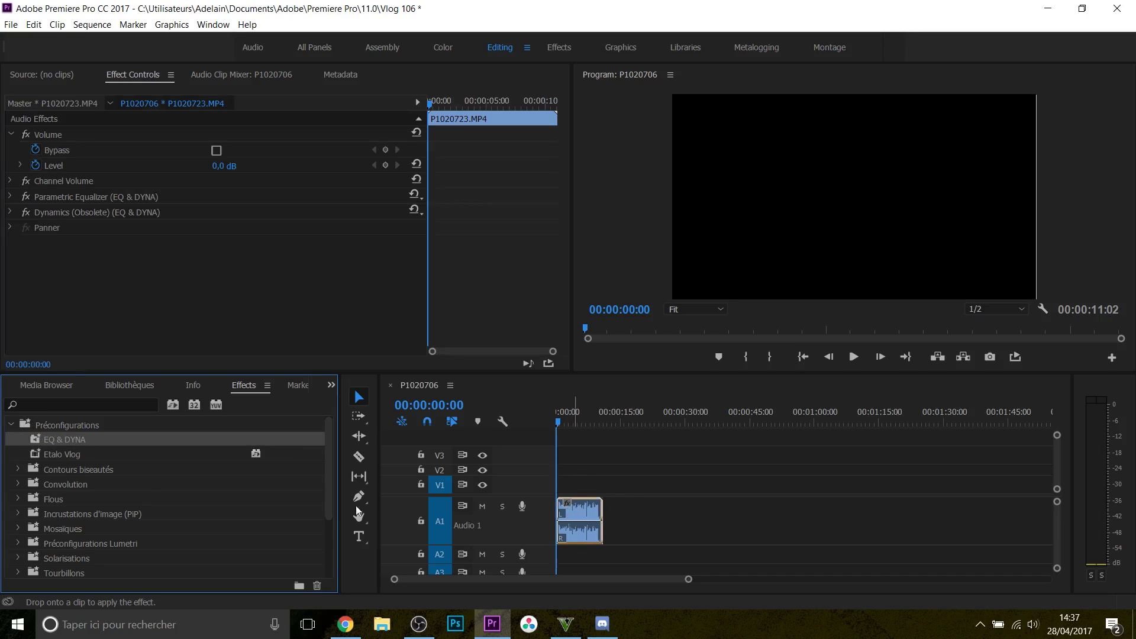
pyautogui.click(11, 425)
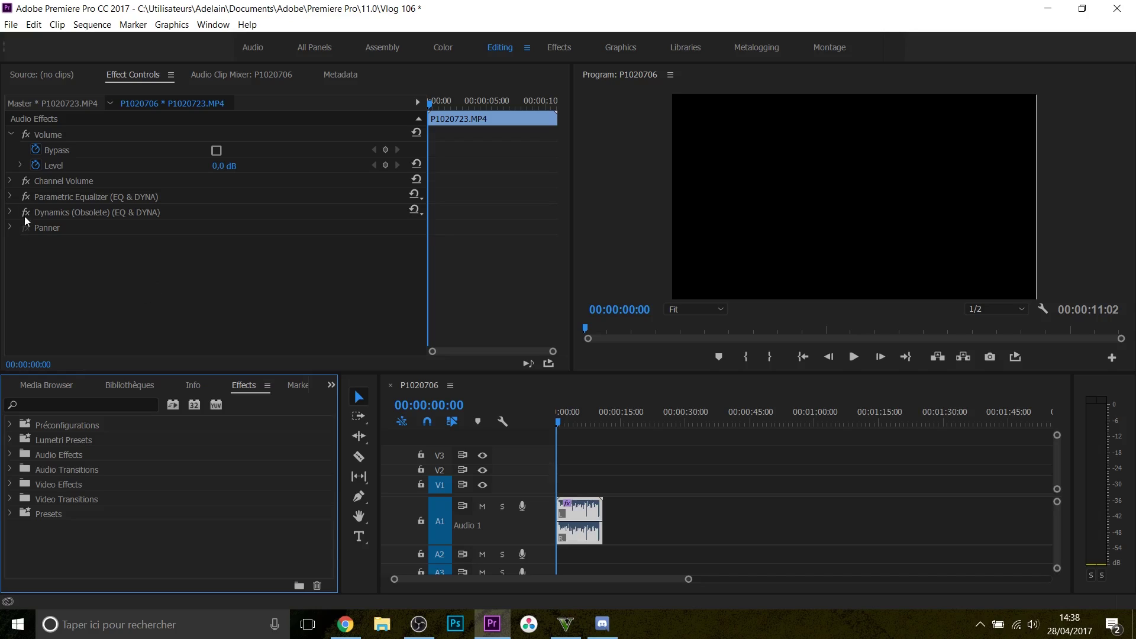
# Mark an out point at 00:00:08:12 and play back the marked range
pyautogui.click(26, 197)
pyautogui.press('space')
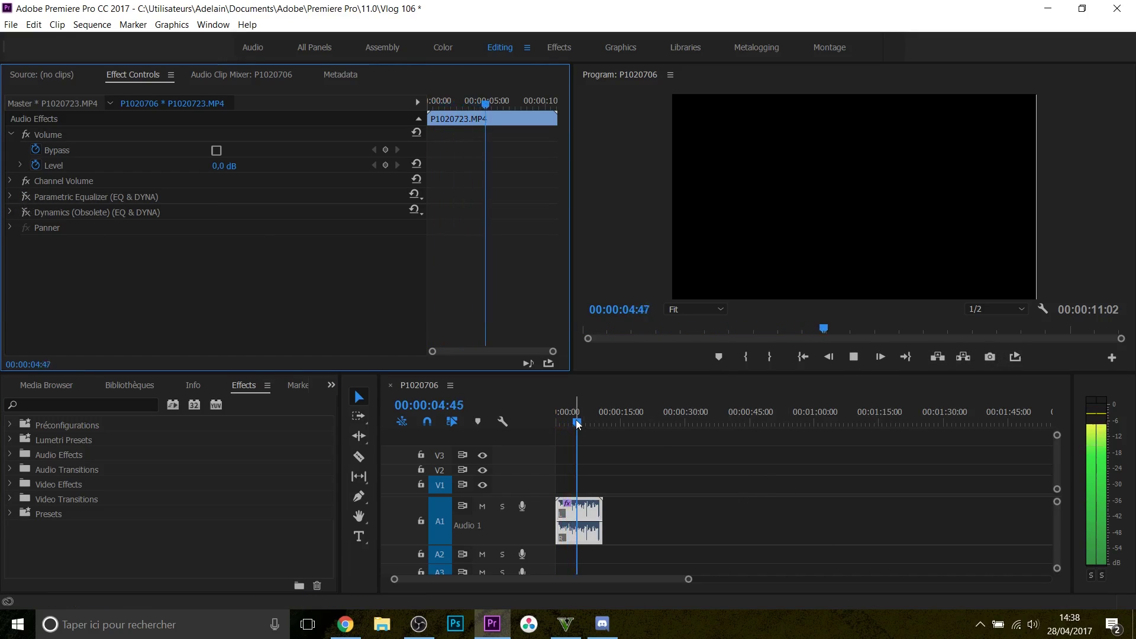
pyautogui.moveTo(584, 423)
pyautogui.mouseDown()
pyautogui.moveTo(533, 401)
pyautogui.moveTo(559, 422)
pyautogui.moveTo(591, 422)
pyautogui.mouseUp()
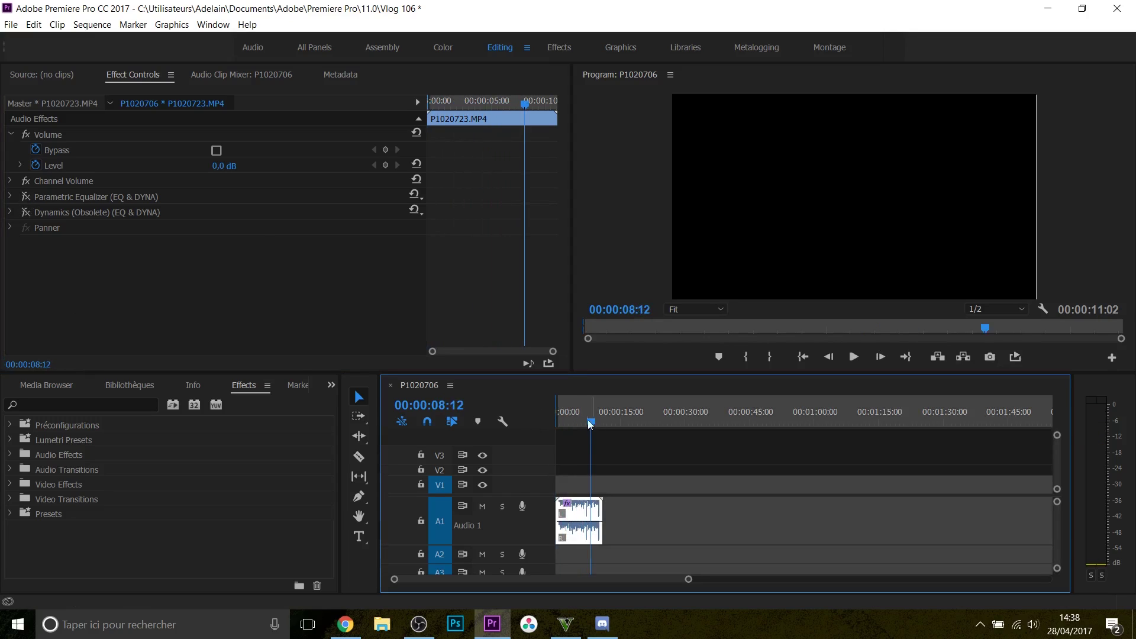
pyautogui.press('o')
pyautogui.click(1022, 362)
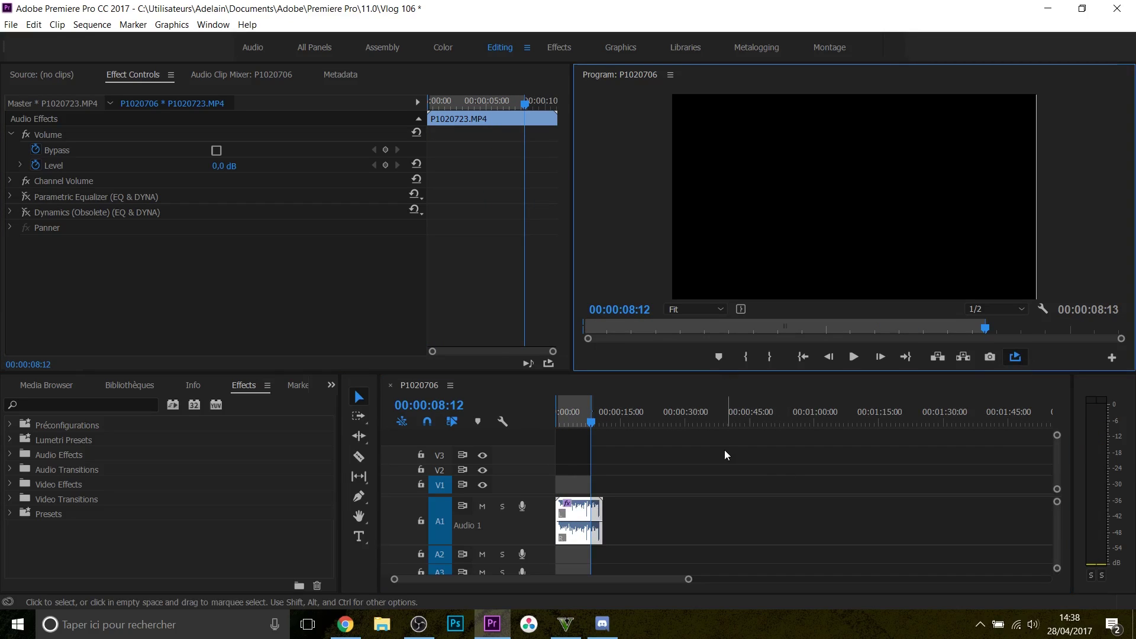
pyautogui.press('space')
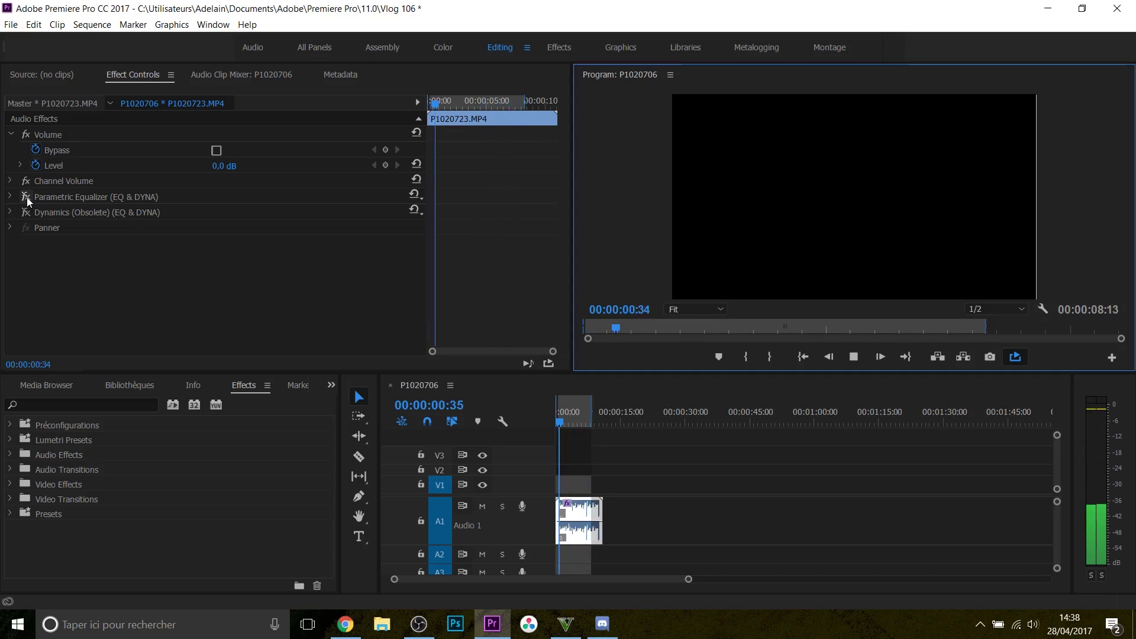
# Compare Parametric Equalizer and Dynamics bypassed versus active, then expand both effects
pyautogui.click(126, 275)
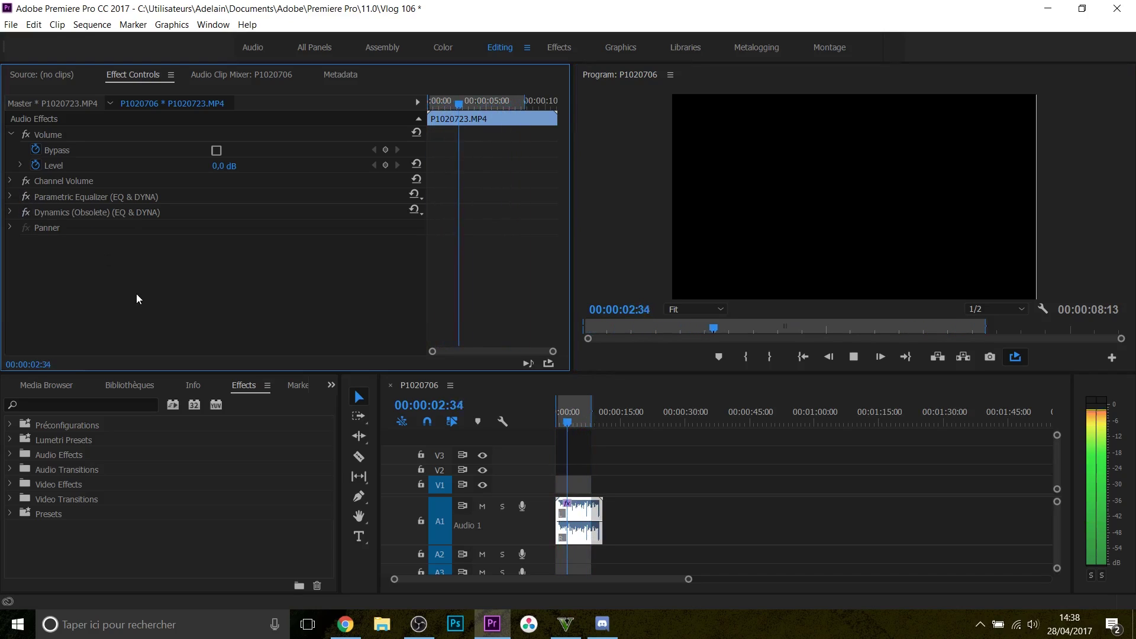
pyautogui.click(26, 196)
pyautogui.click(26, 212)
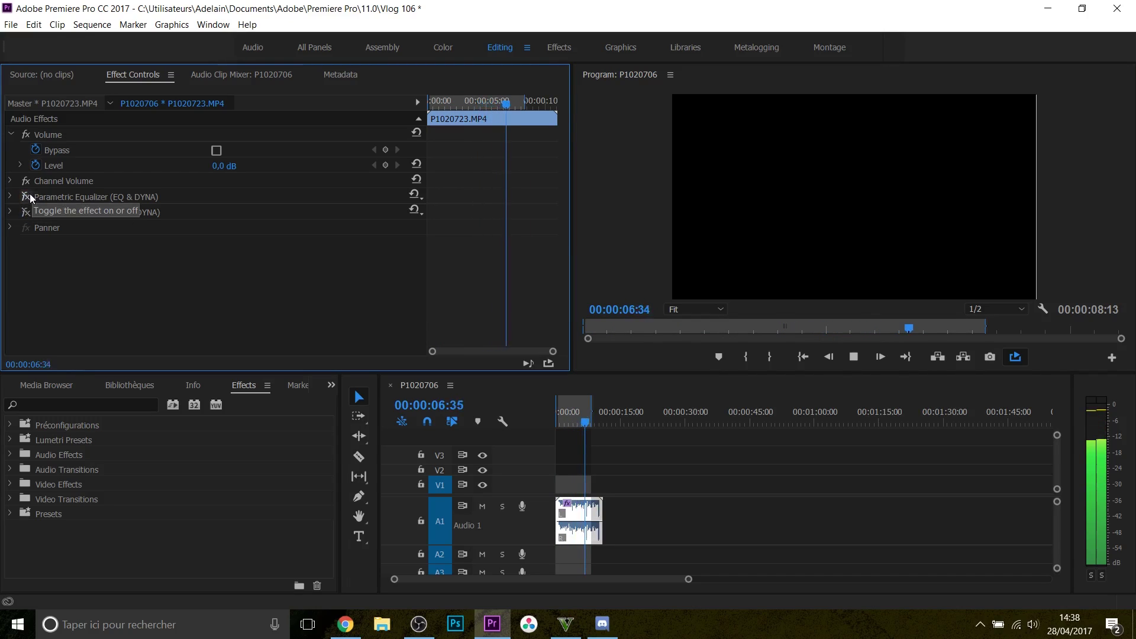
pyautogui.click(26, 196)
pyautogui.click(26, 212)
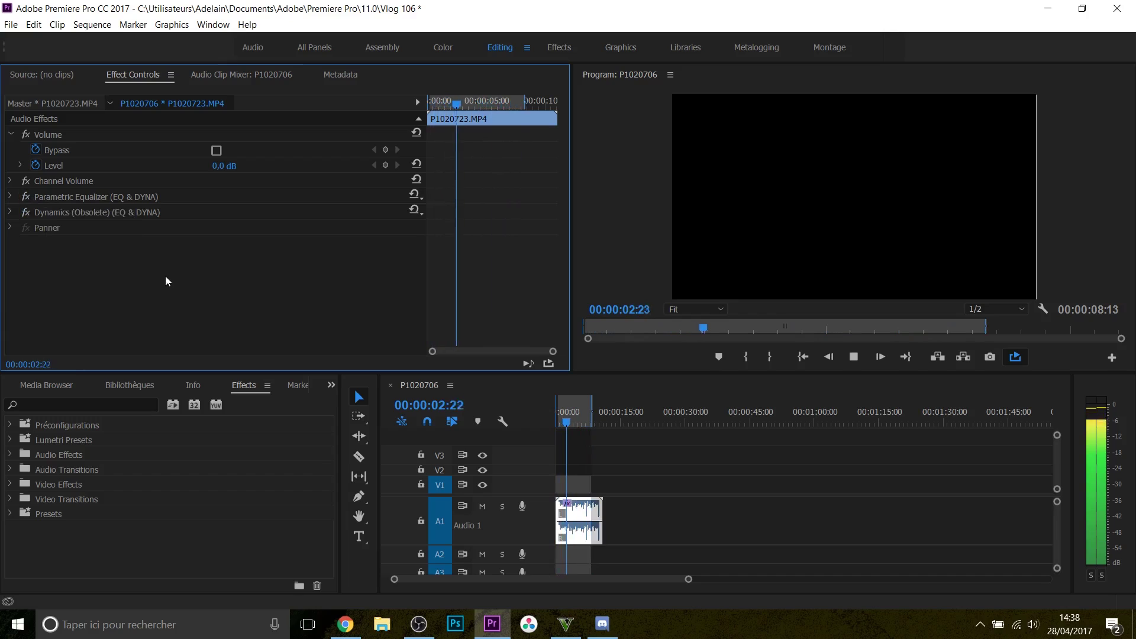
pyautogui.press('space')
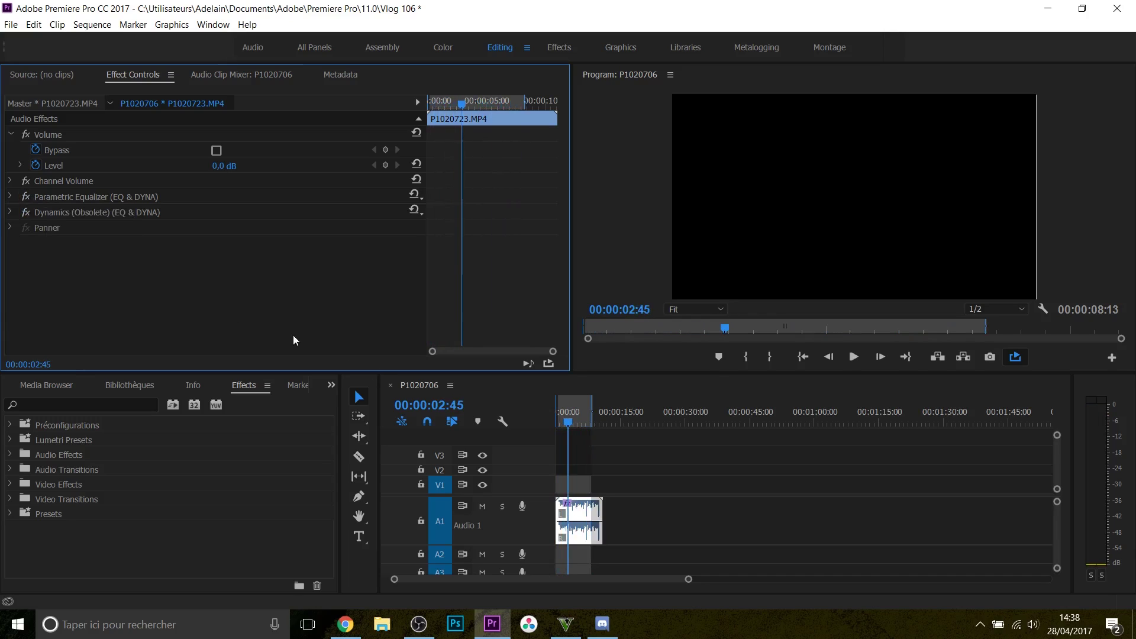
pyautogui.click(10, 197)
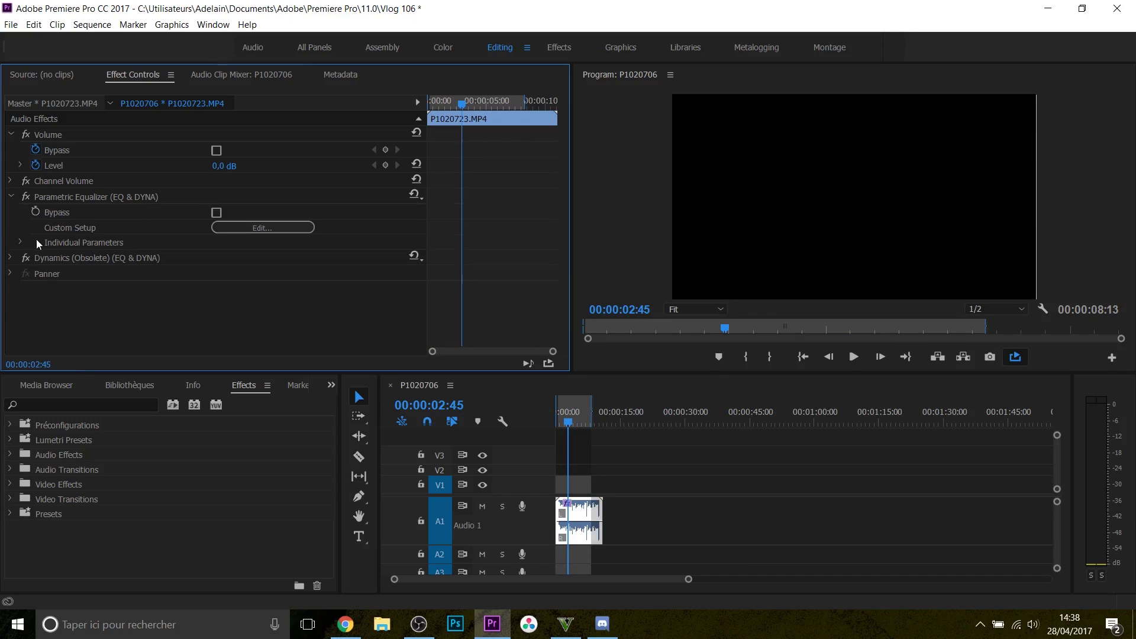
pyautogui.click(10, 258)
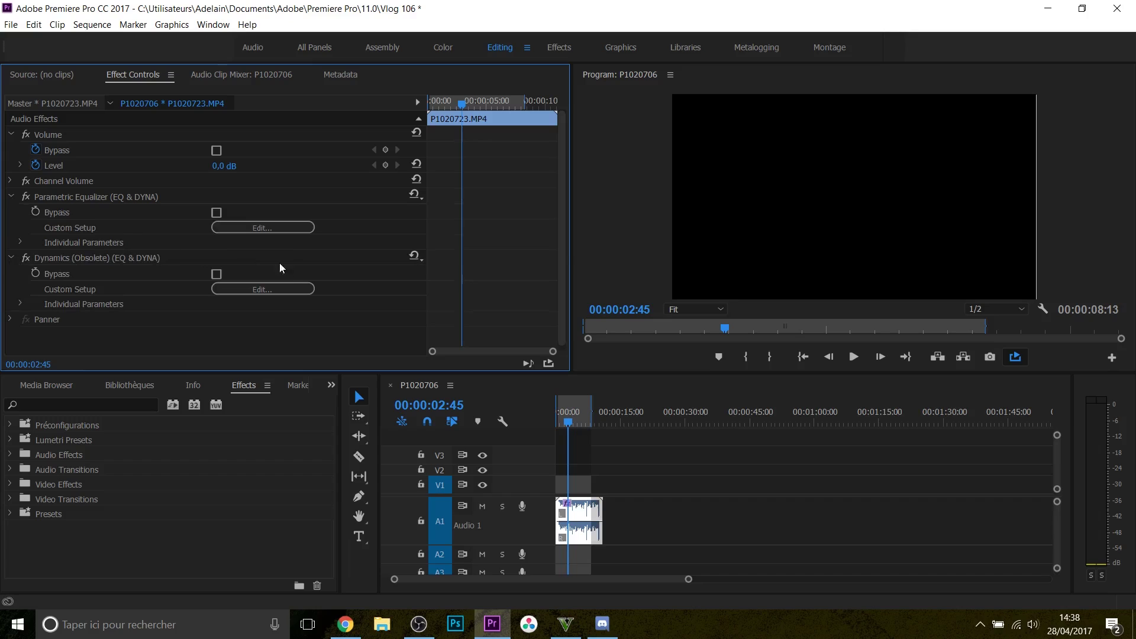
# Search the Effects panel for 'eq' and locate Parametric Equalizer
pyautogui.click(82, 399)
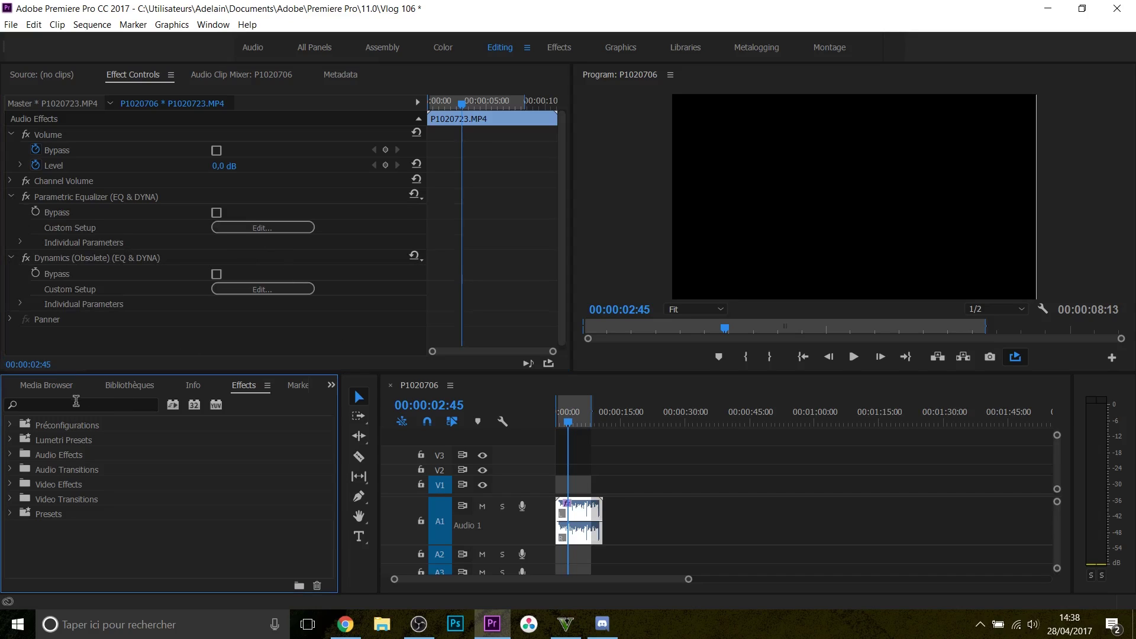
pyautogui.write('eq')
pyautogui.scroll(-1, 87, 456)
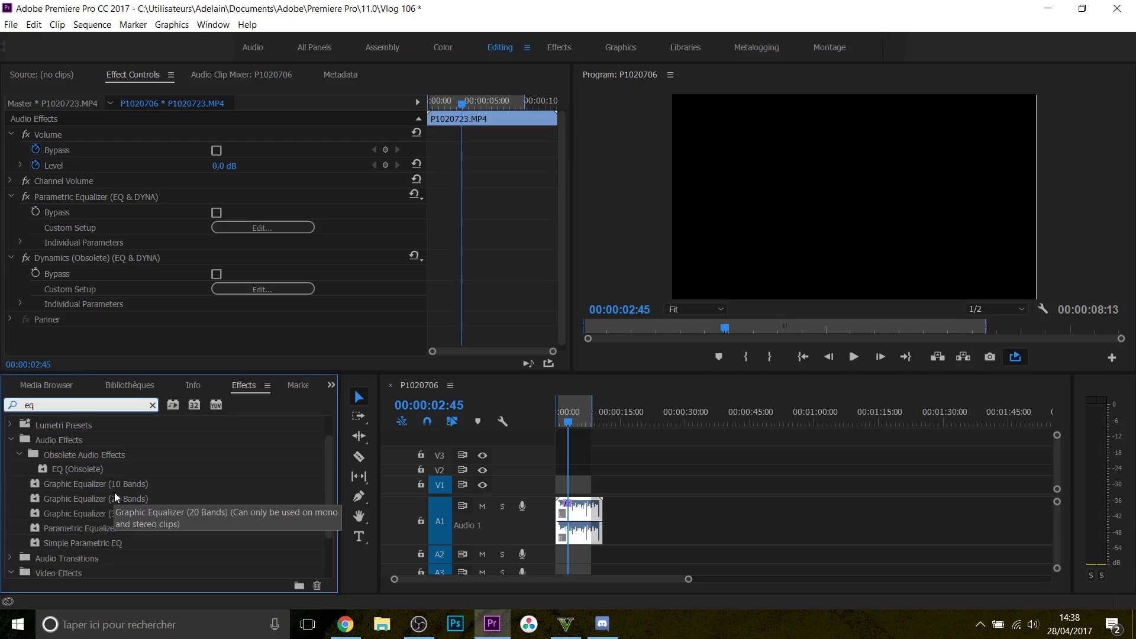
pyautogui.click(68, 528)
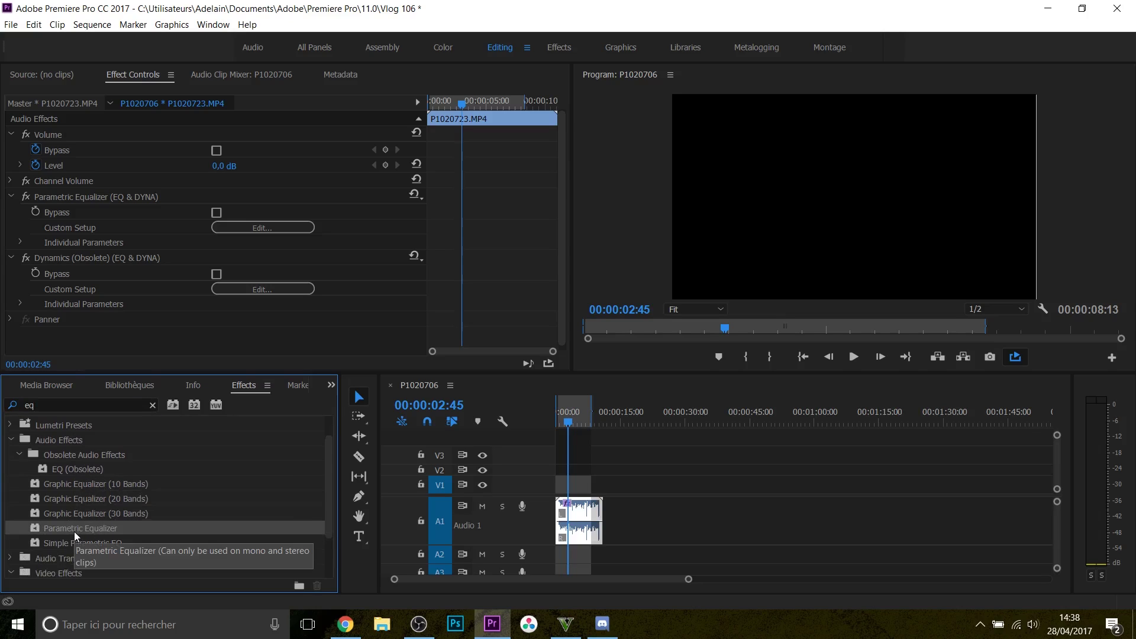
# Delete the preset's EQ and Dynamics effects and add a standalone Parametric Equalizer to the A1 clip
pyautogui.click(73, 200)
pyautogui.press('Delete')
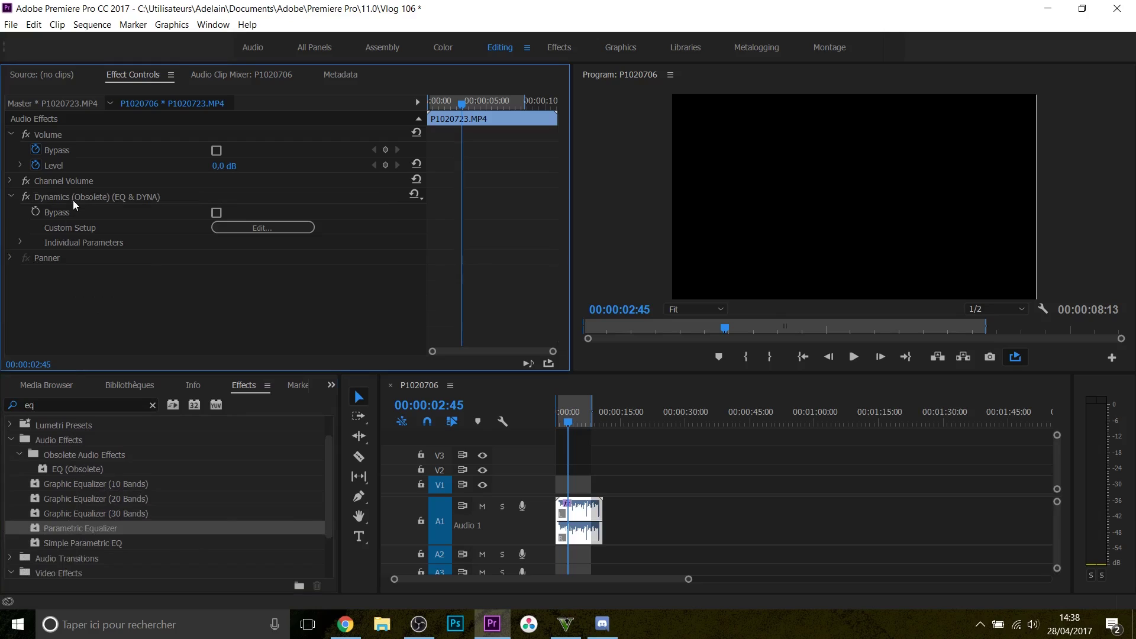
pyautogui.click(70, 200)
pyautogui.press('Delete')
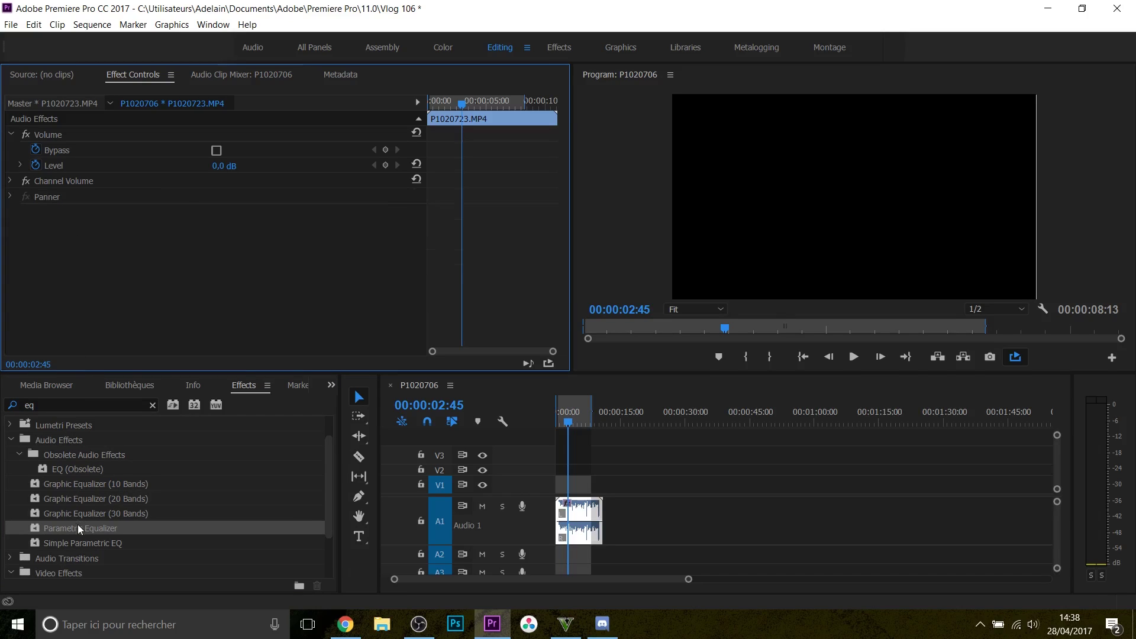
pyautogui.moveTo(76, 524); pyautogui.dragTo(579, 521)
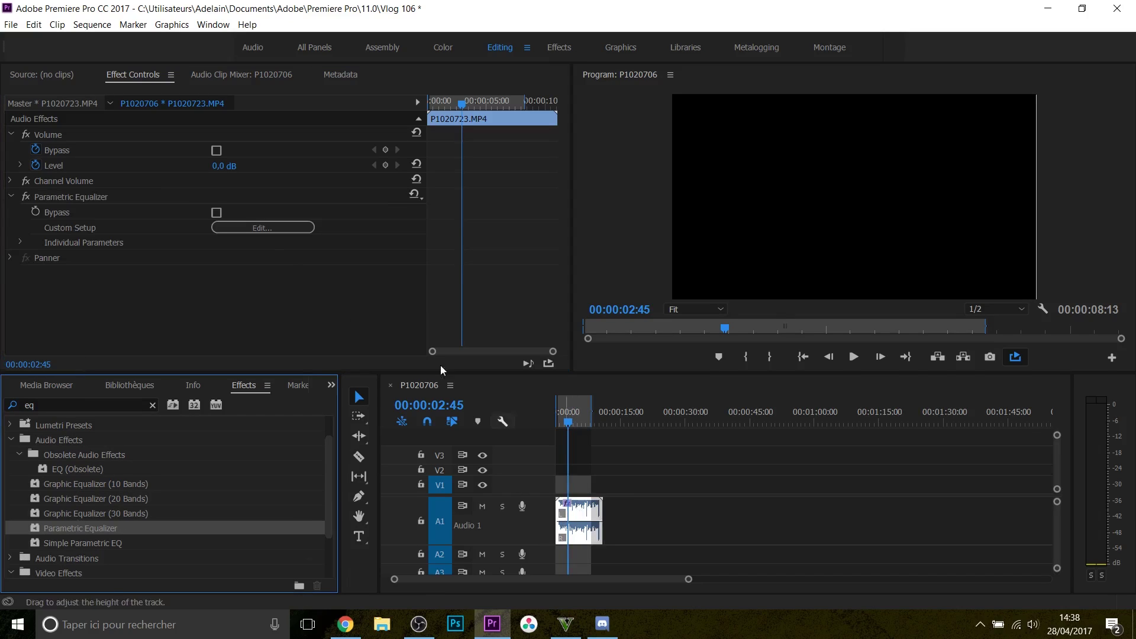
# Open the Parametric Equalizer's Clip Fx Editor and drag band 2 to about 381 Hz
pyautogui.click(281, 228)
pyautogui.moveTo(521, 169); pyautogui.dragTo(464, 128)
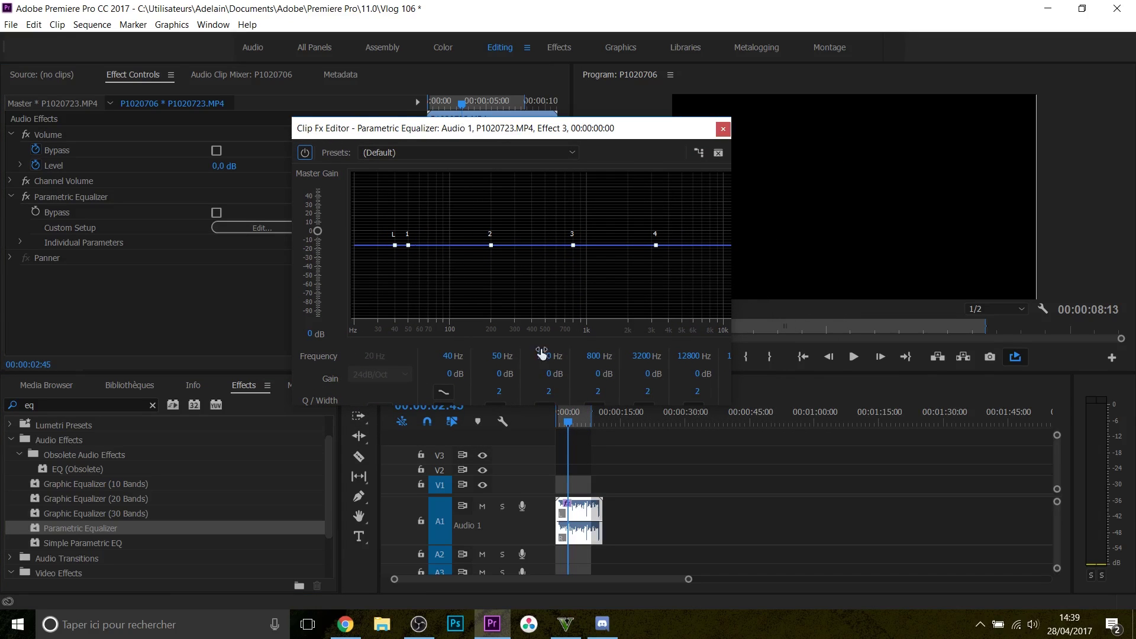
pyautogui.moveTo(491, 245); pyautogui.dragTo(492, 249)
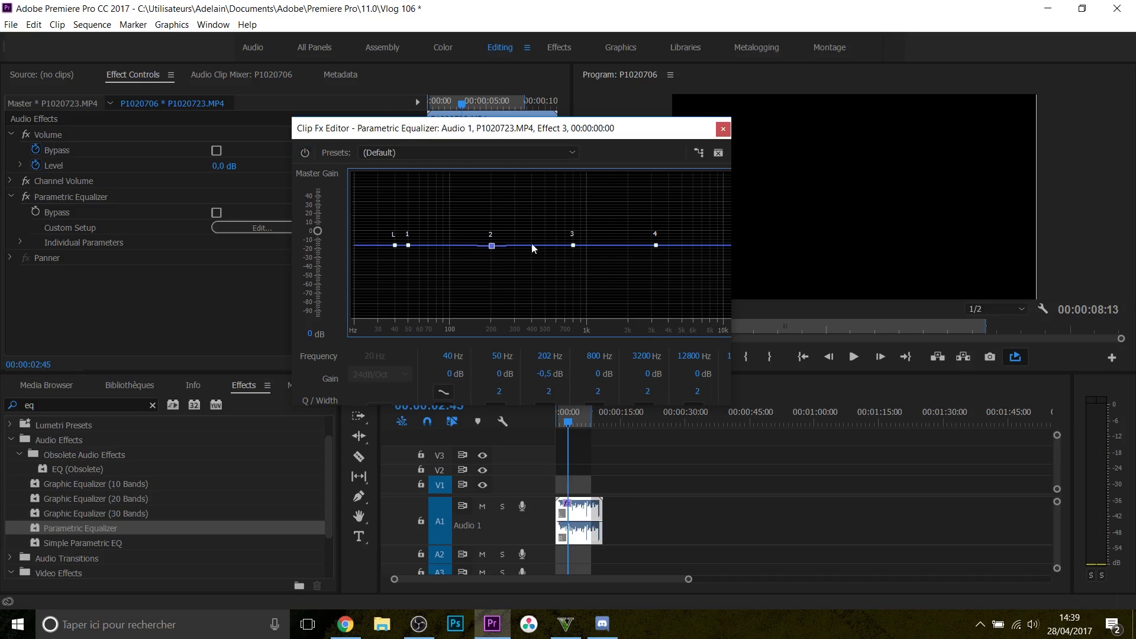
pyautogui.moveTo(492, 245)
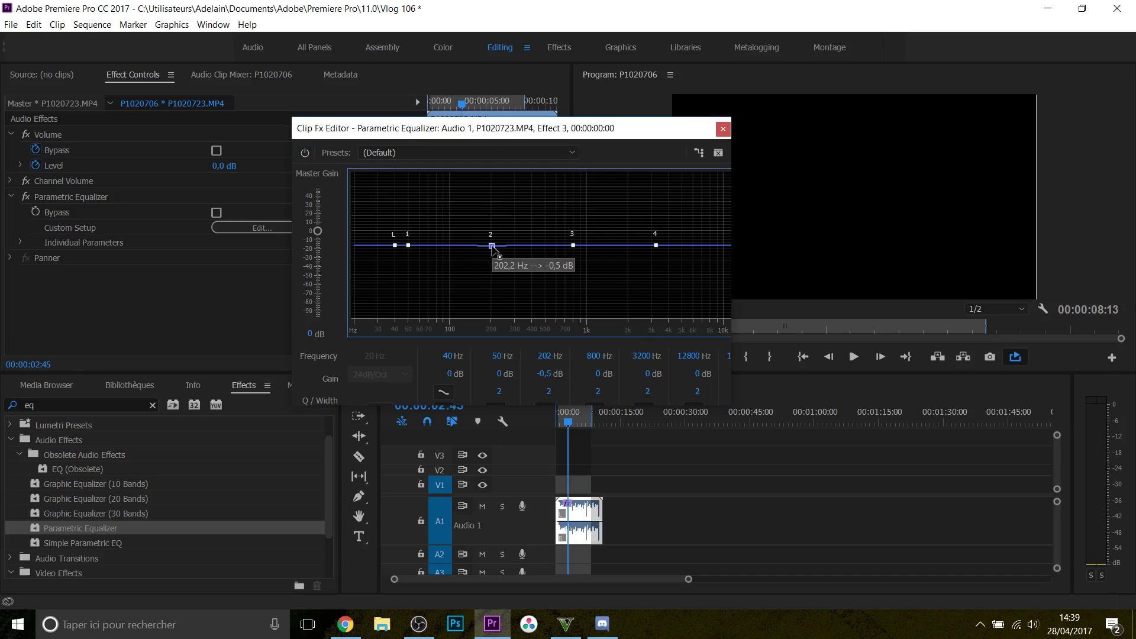
pyautogui.press('space')
pyautogui.moveTo(492, 245); pyautogui.dragTo(530, 217)
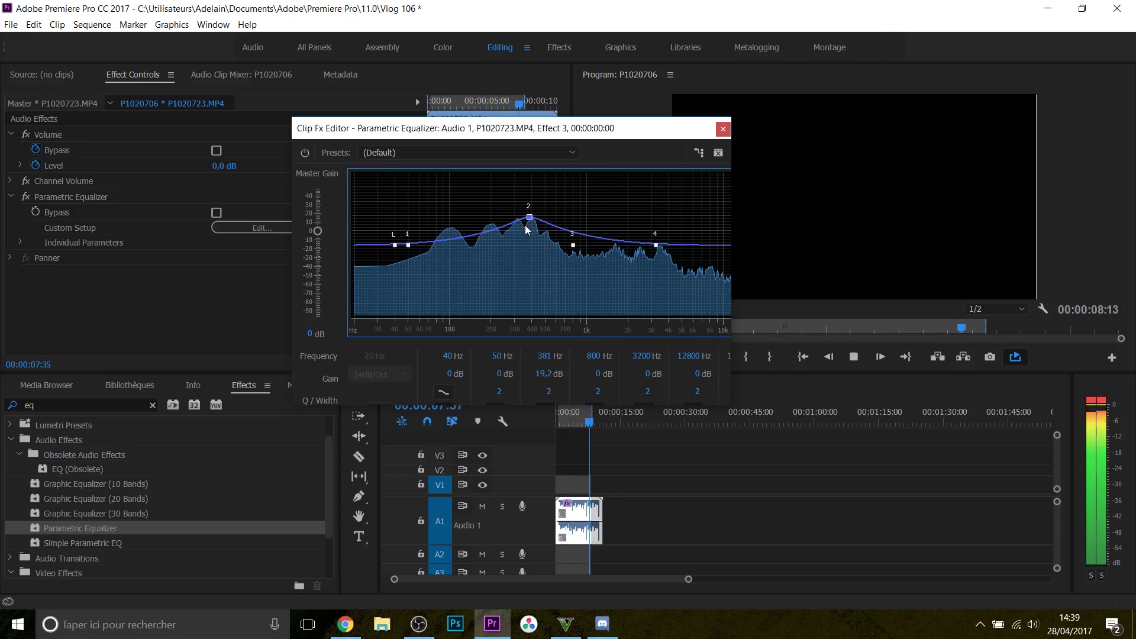
pyautogui.press('space')
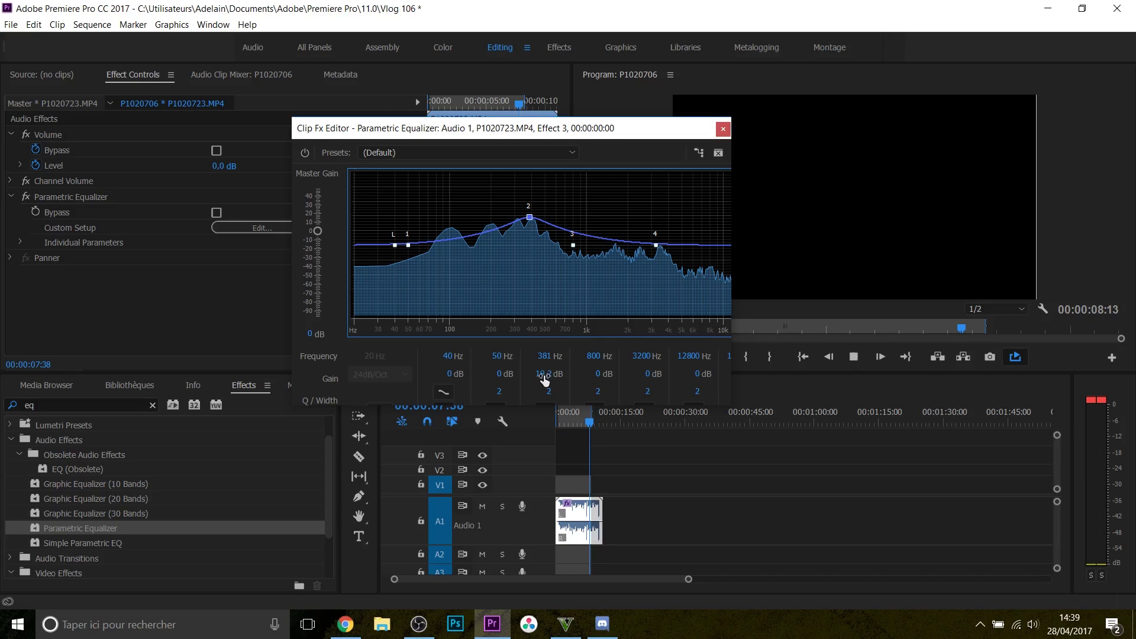
# Set band 2 to -6.8 dB at 381 Hz and widen the editor to show all bands
pyautogui.press('space')
pyautogui.moveTo(544, 380); pyautogui.dragTo(331, 357)
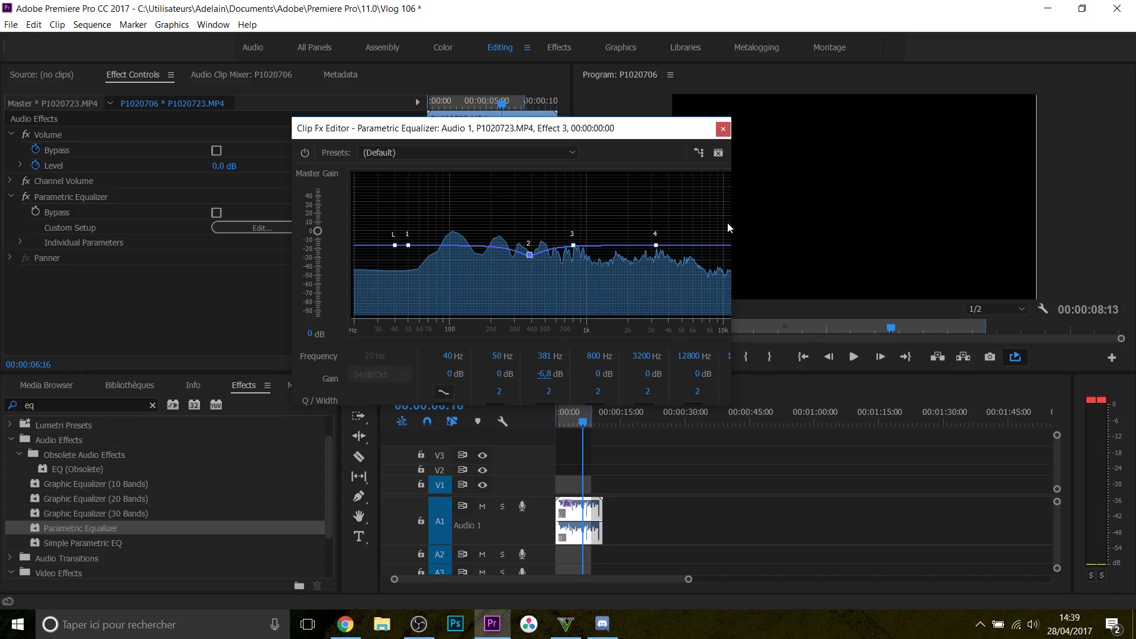
pyautogui.moveTo(736, 220); pyautogui.dragTo(861, 221)
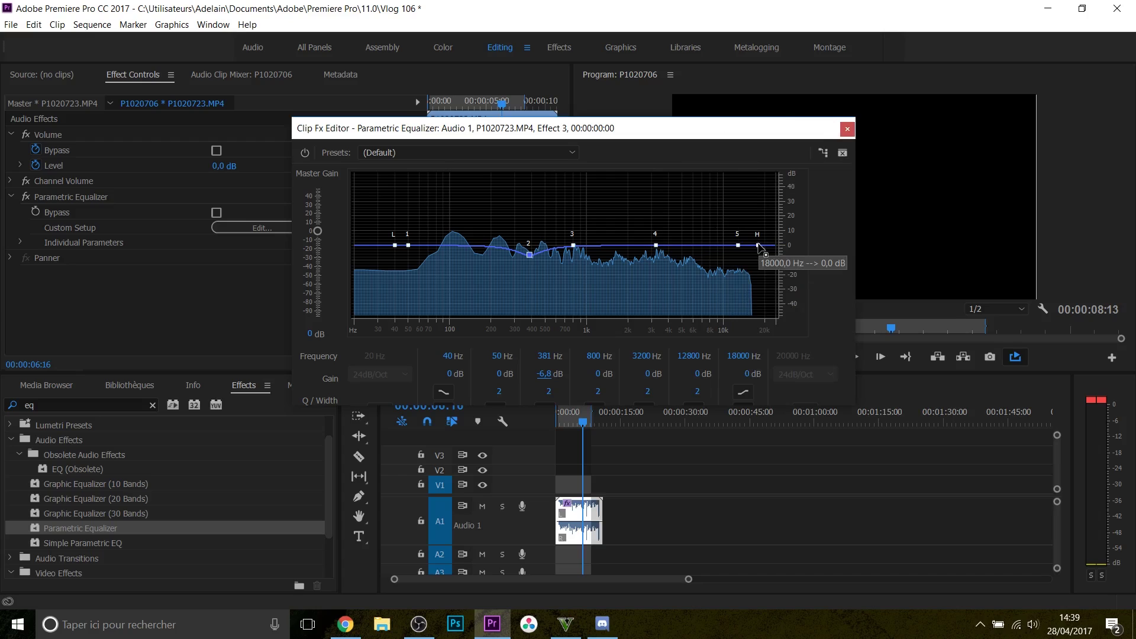
# Raise band H to 24.8 dB, band 1 to 61 Hz/16.2 dB, band 3 to 1259 Hz/6.6 dB, band 4 to 5133 Hz/3.5 dB
pyautogui.press('space')
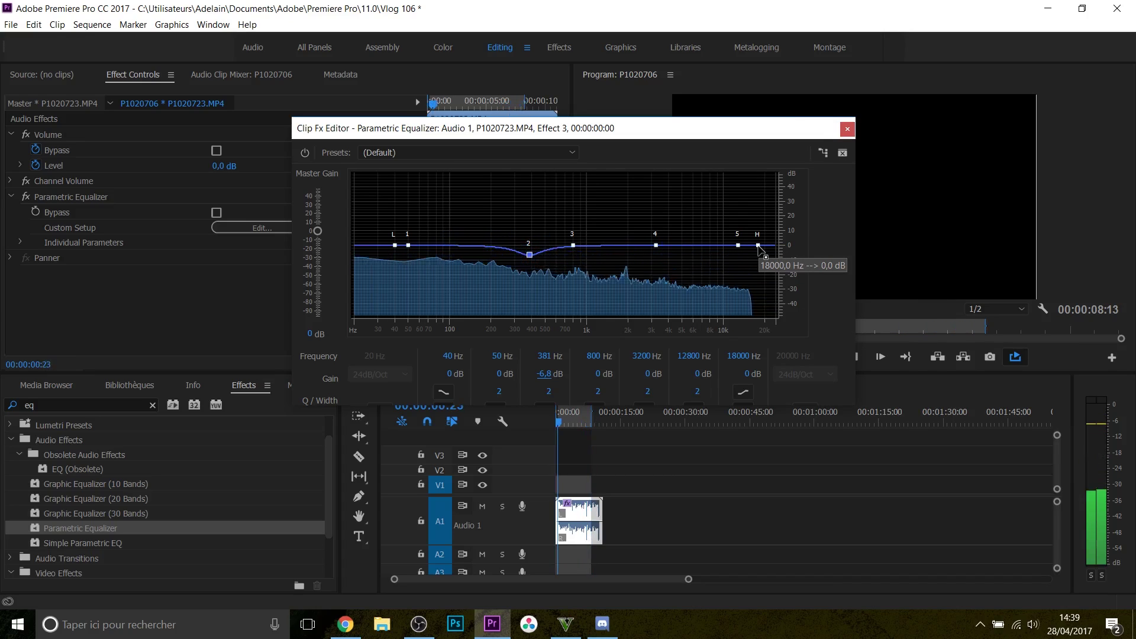
pyautogui.moveTo(758, 248); pyautogui.dragTo(767, 210)
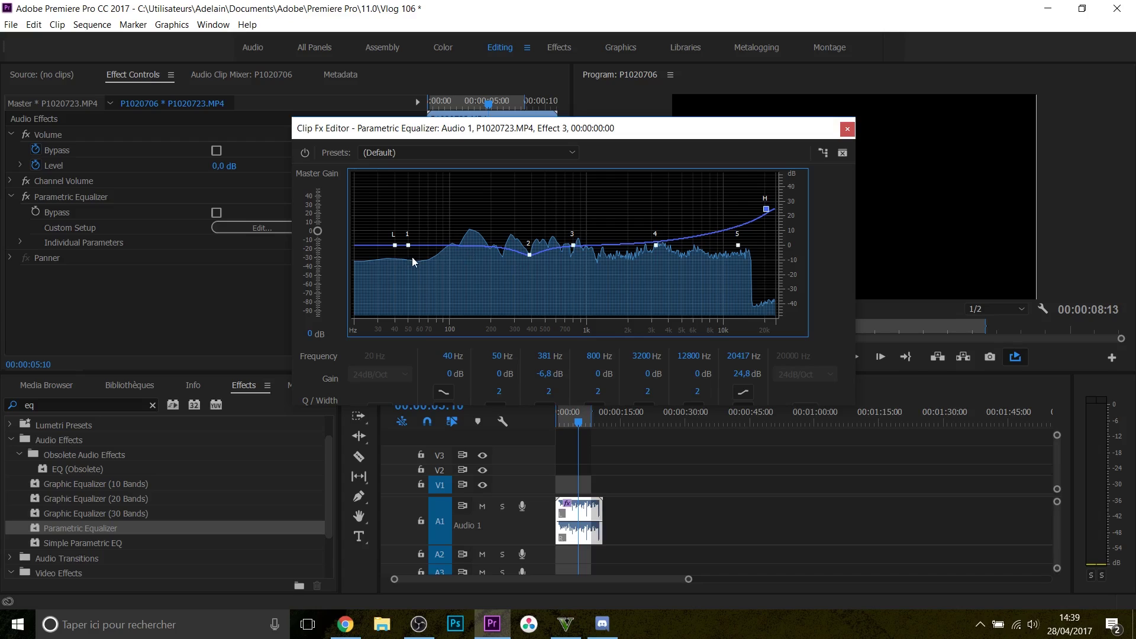
pyautogui.moveTo(408, 248)
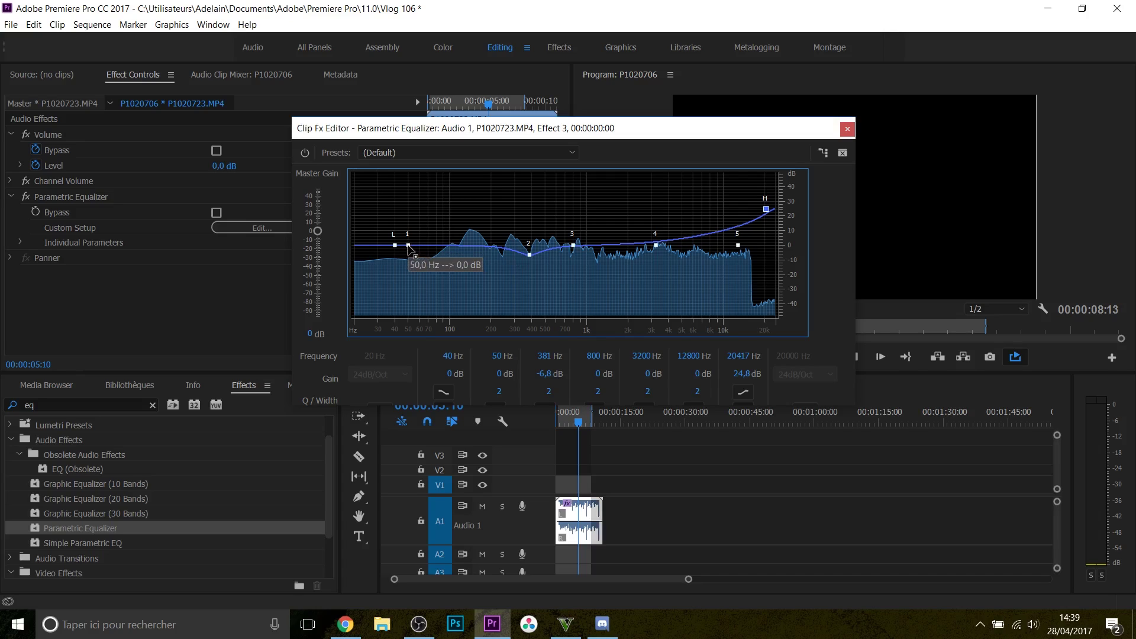
pyautogui.moveTo(408, 248); pyautogui.dragTo(420, 222)
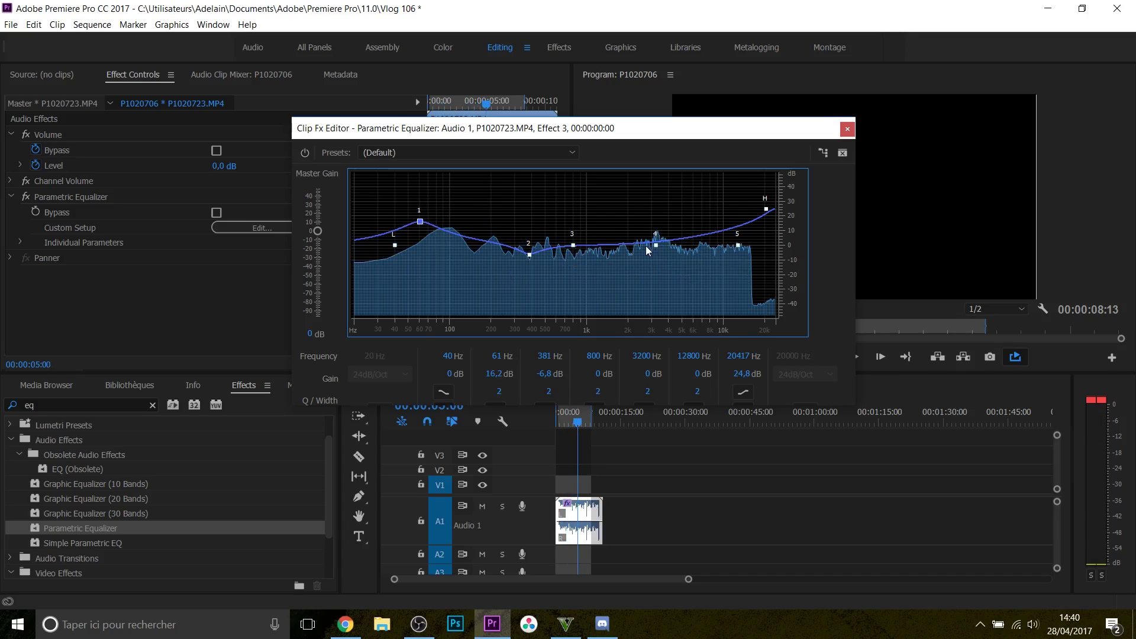
pyautogui.moveTo(655, 244); pyautogui.dragTo(684, 239)
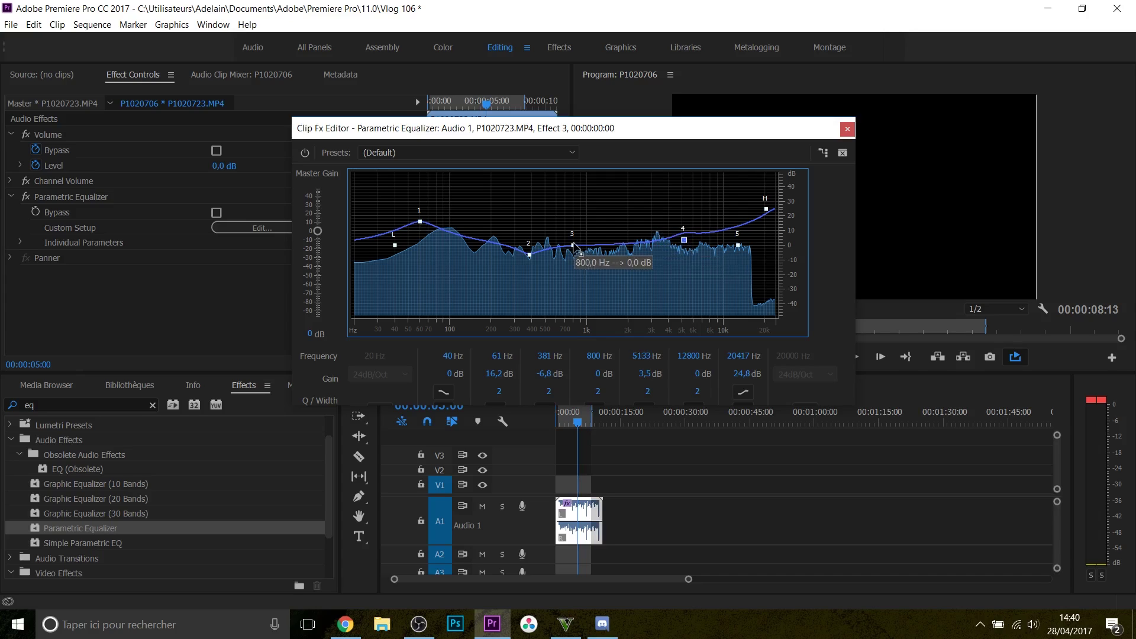
pyautogui.moveTo(573, 245); pyautogui.dragTo(603, 238)
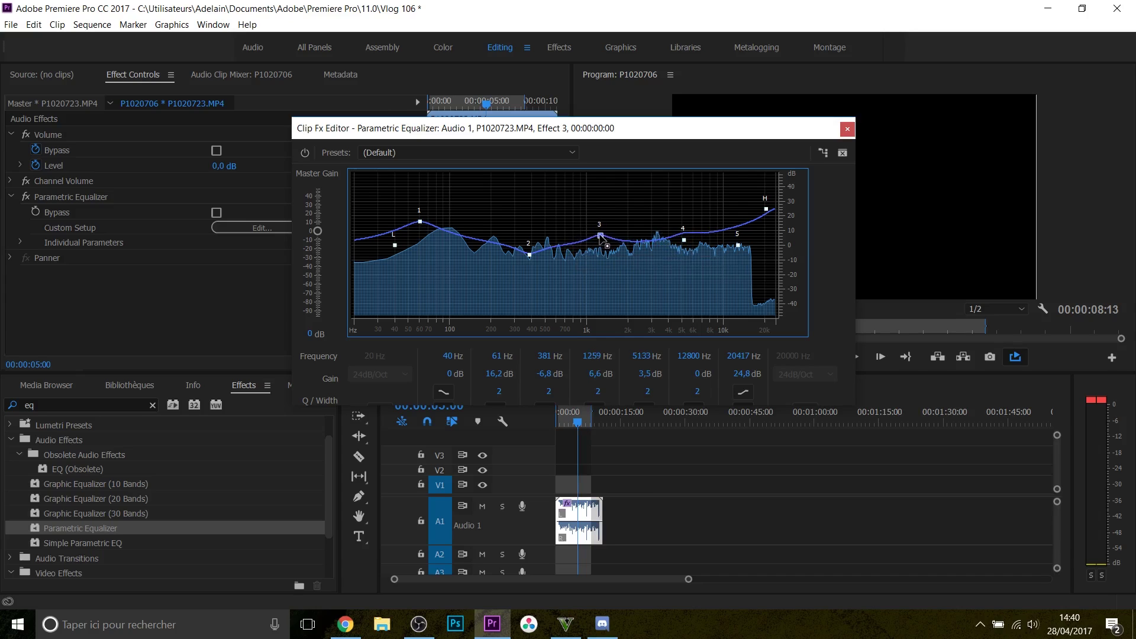
pyautogui.press('space')
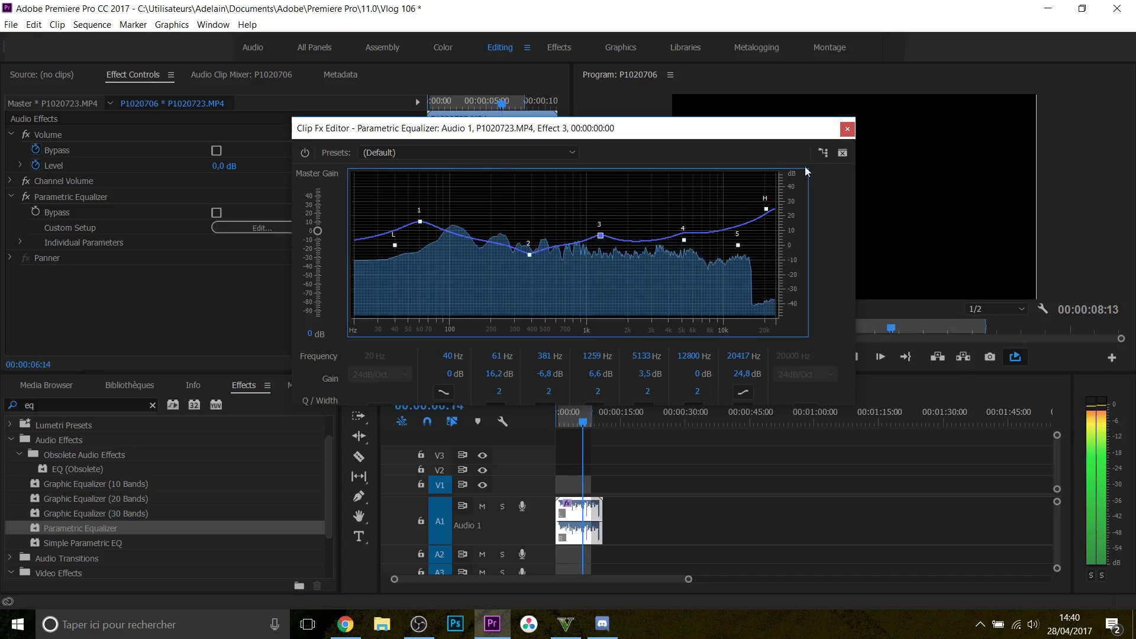
# Close the equalizer editor, compare dialogue with the EQ off and on, leaving it enabled
pyautogui.click(848, 129)
pyautogui.press('space')
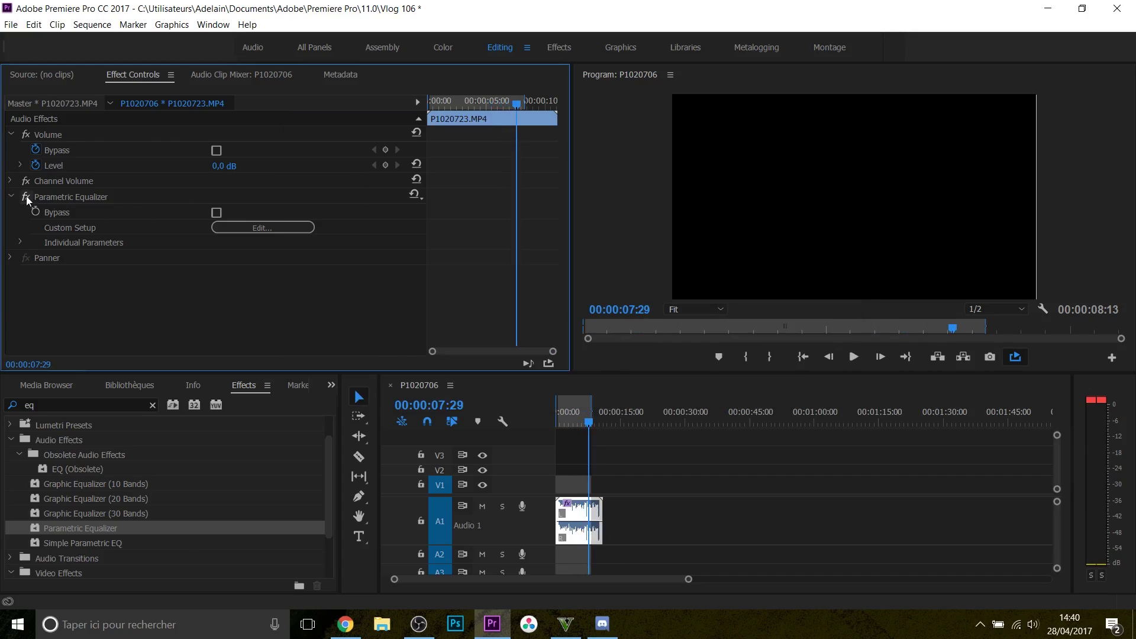
pyautogui.click(26, 197)
pyautogui.press('Home')
pyautogui.press('space')
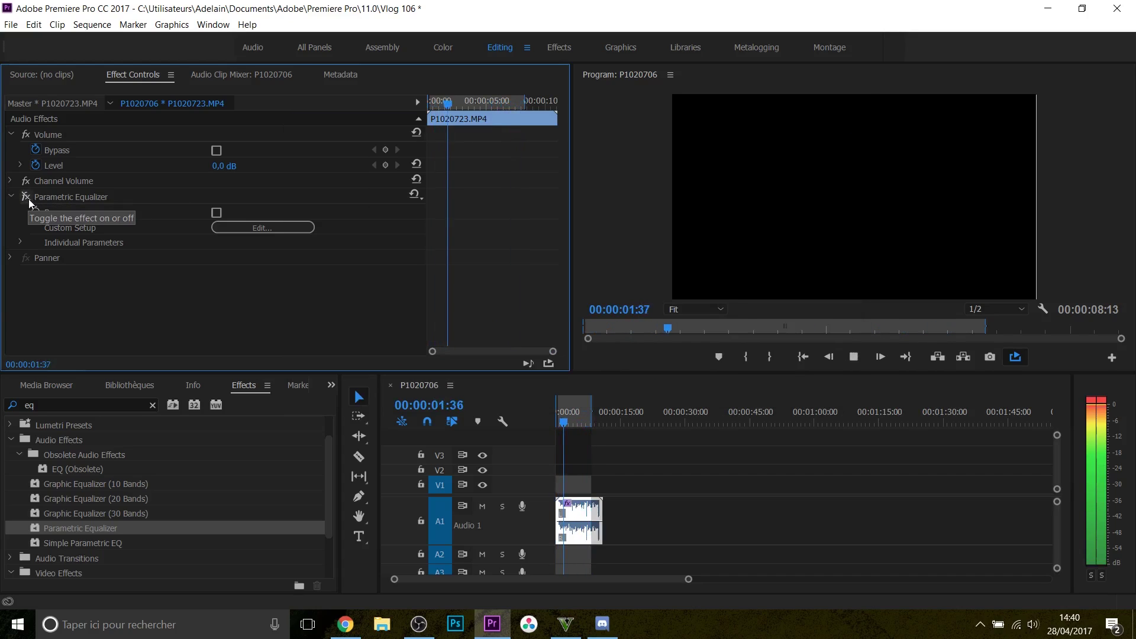
pyautogui.click(27, 199)
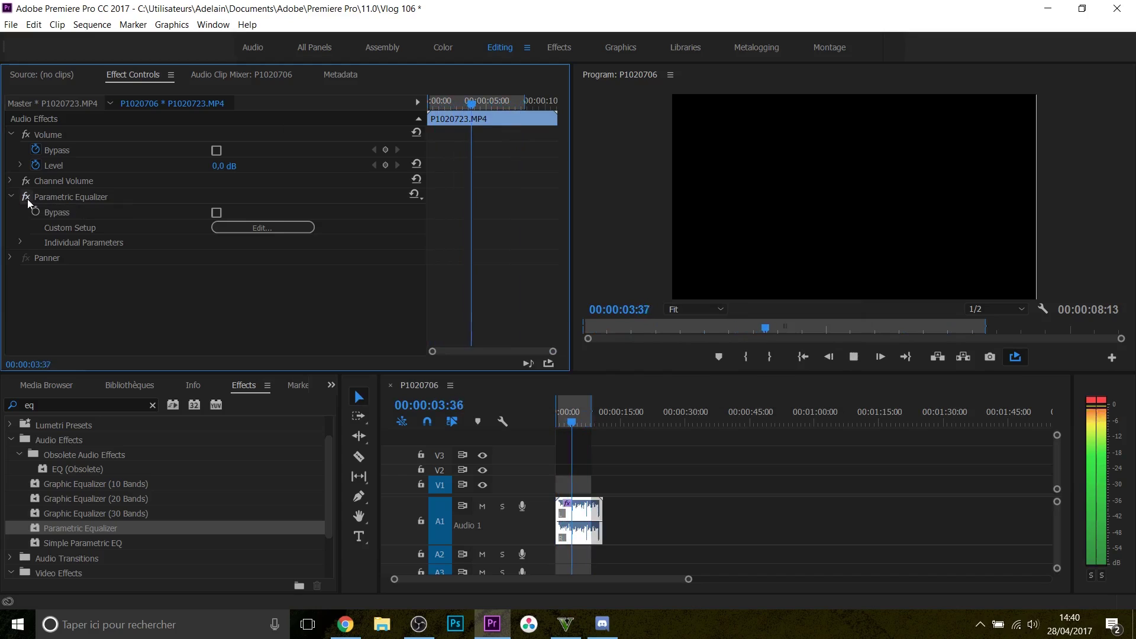
pyautogui.click(48, 198)
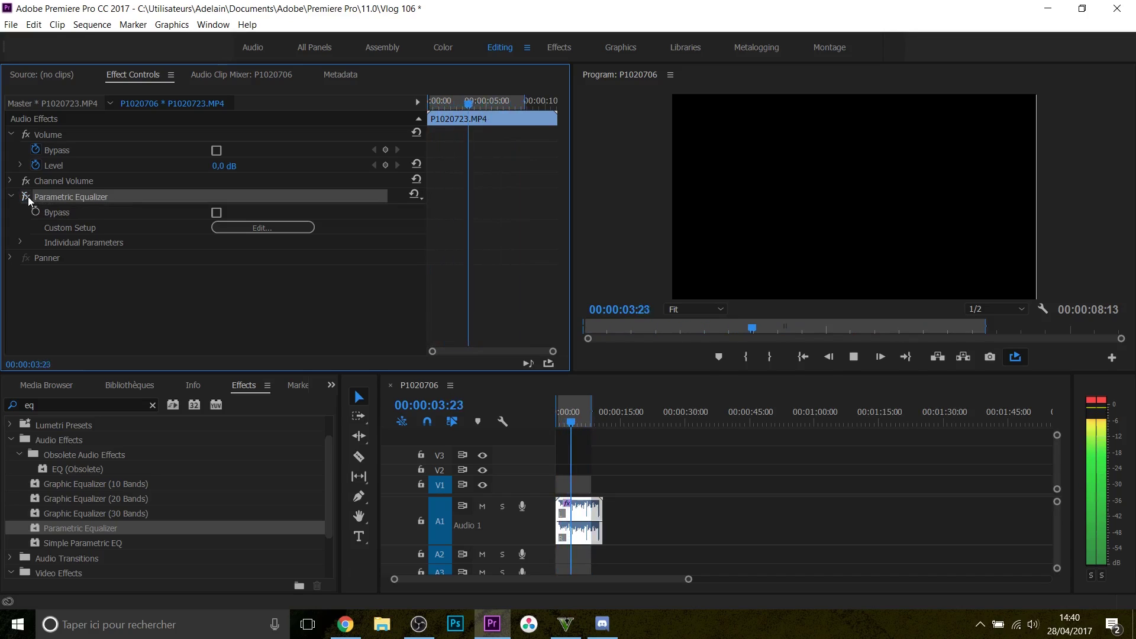
pyautogui.press('space')
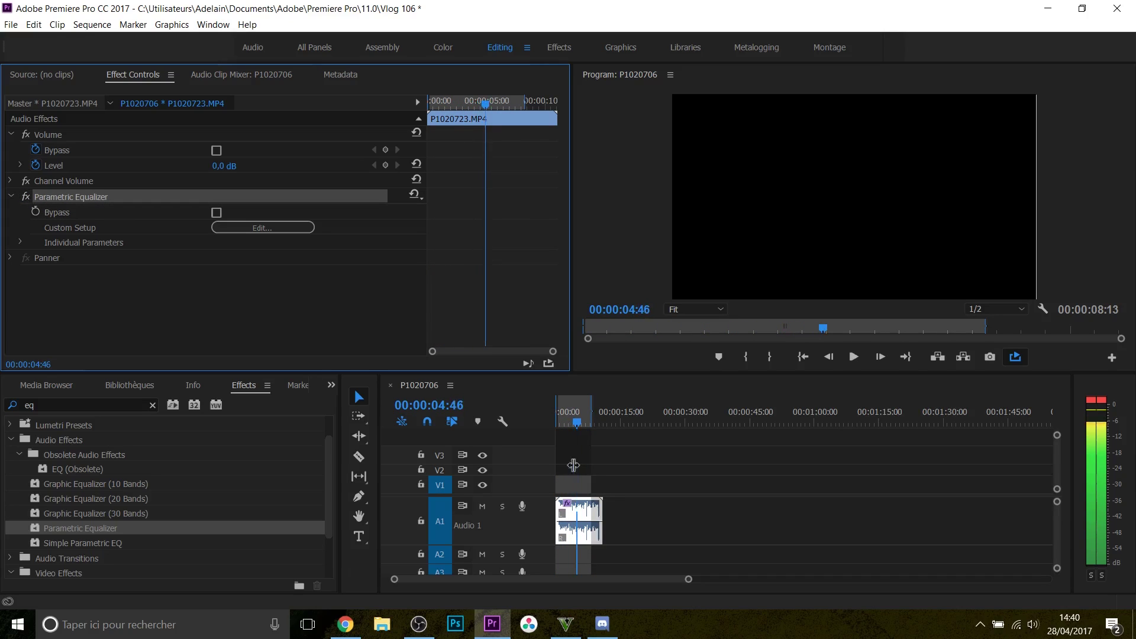
pyautogui.click(558, 417)
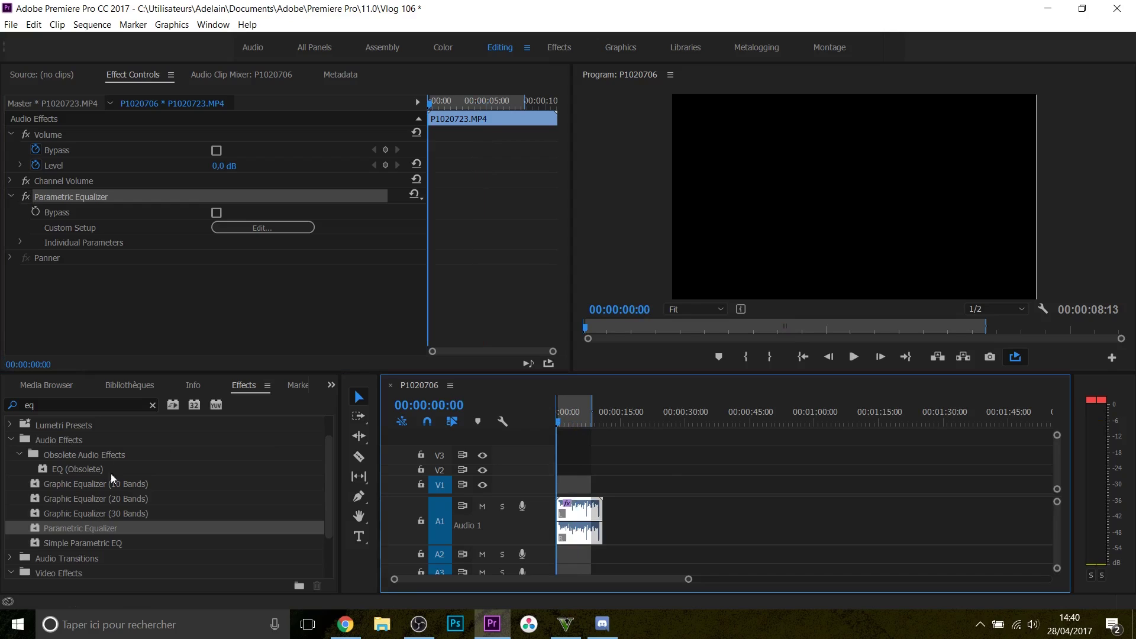
# Add Dynamics (Obsolete) via the 'dyn' search to the dialogue clip and open its Custom Setup editor
pyautogui.hotkey('shift', '7')
pyautogui.write('dyna')
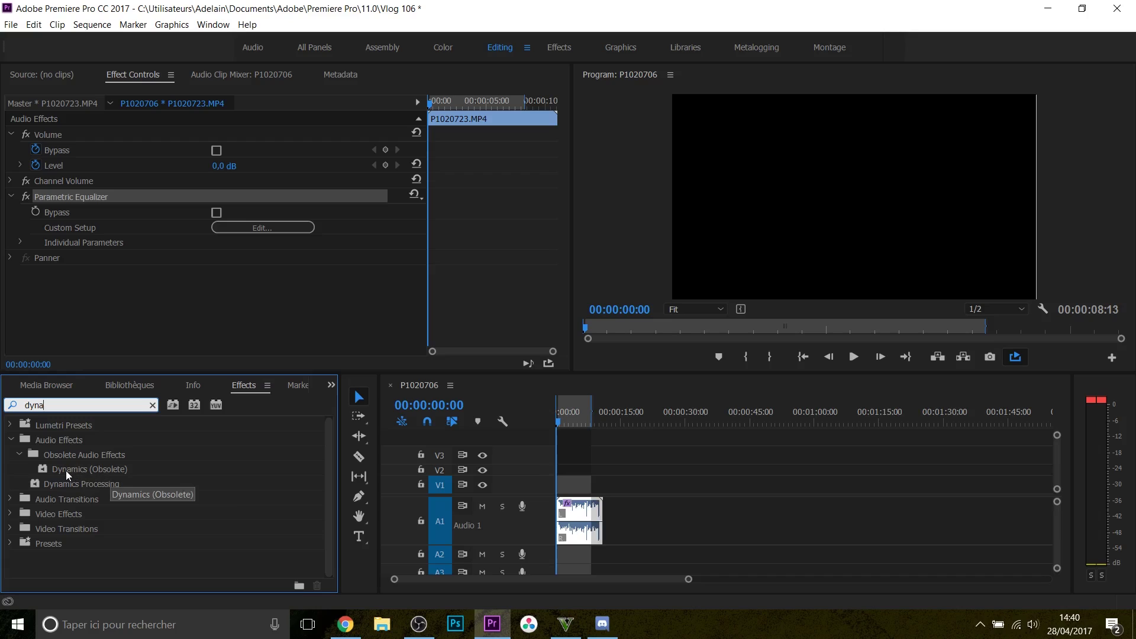
pyautogui.moveTo(66, 471)
pyautogui.mouseDown()
pyautogui.moveTo(83, 471)
pyautogui.moveTo(60, 473)
pyautogui.mouseUp()
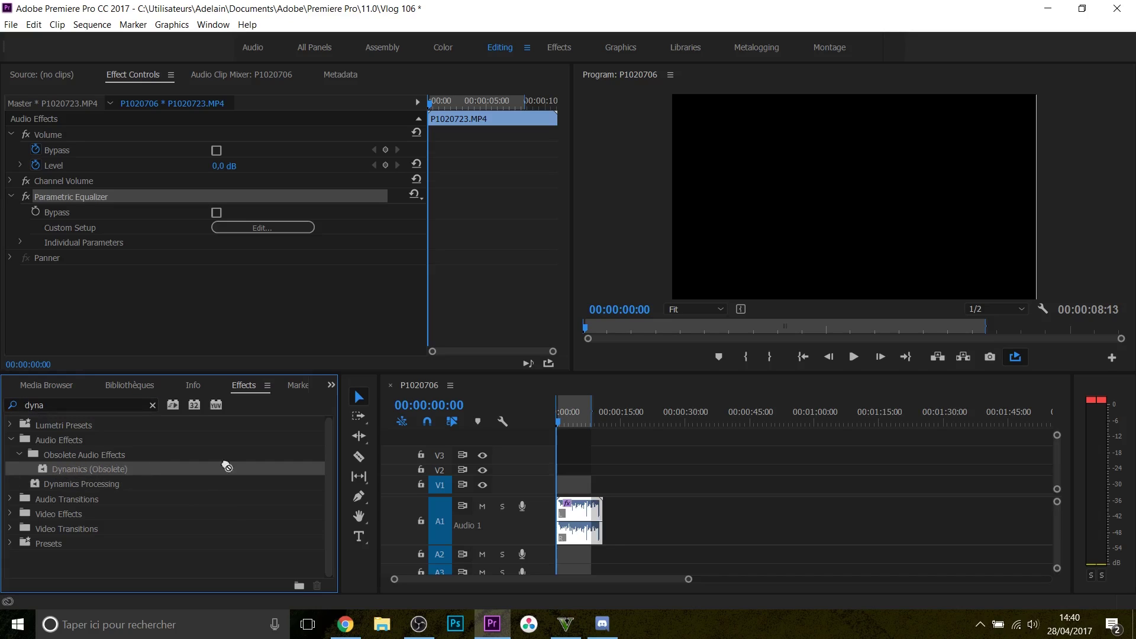
pyautogui.moveTo(227, 468); pyautogui.dragTo(228, 284)
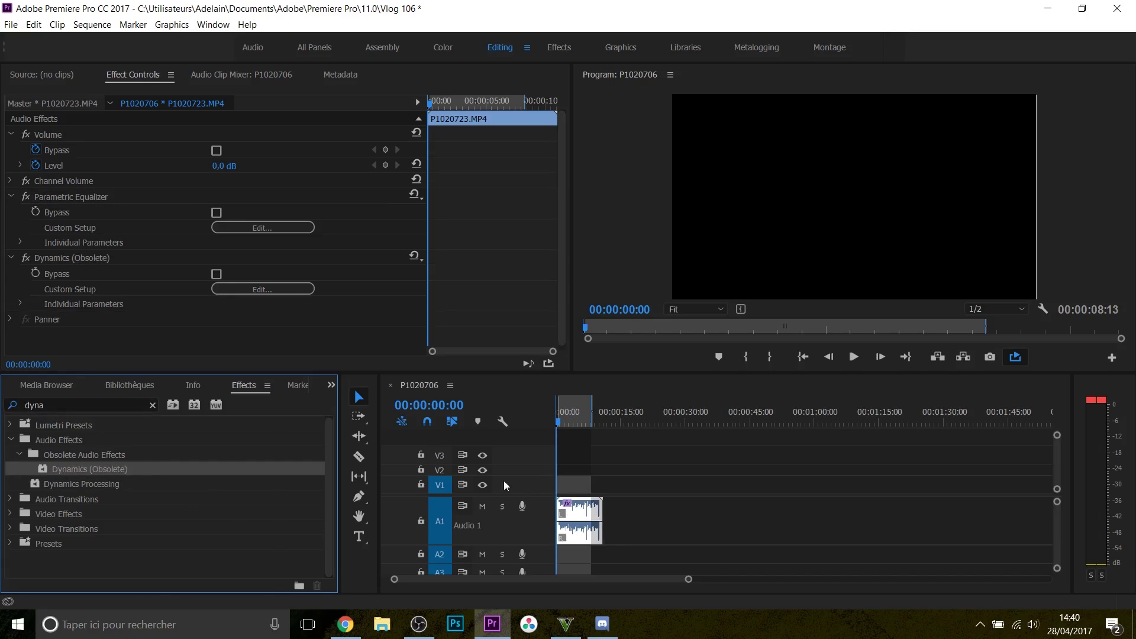
pyautogui.click(249, 293)
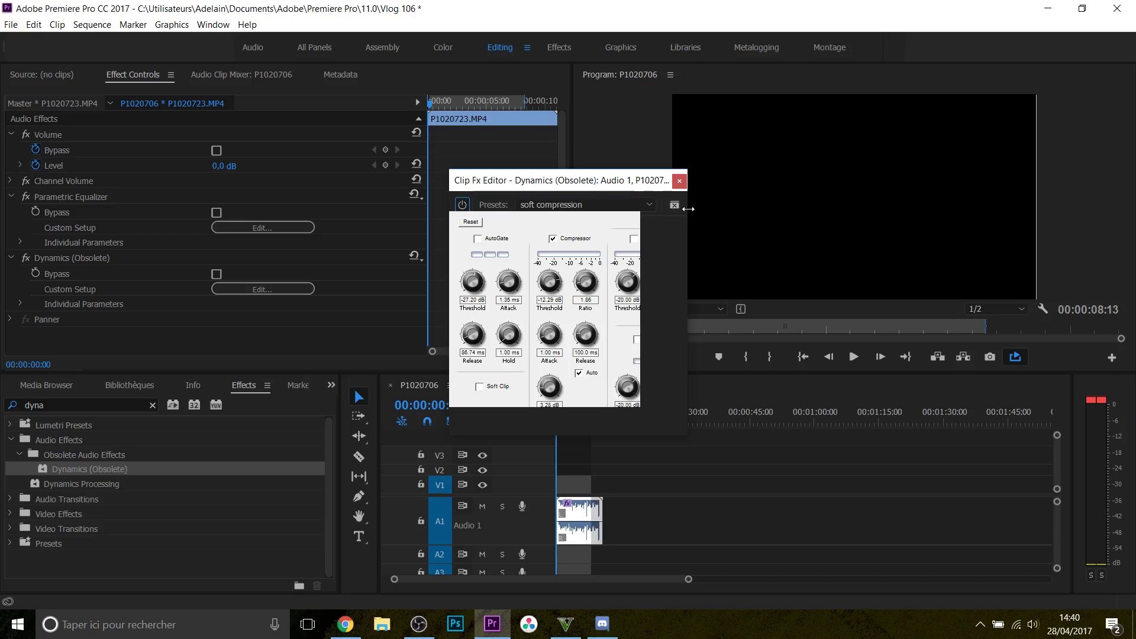
# Set the compressor threshold to -6.69 dB and ratio to 4.24, then close the Dynamics editor
pyautogui.moveTo(688, 209); pyautogui.dragTo(769, 222)
pyautogui.moveTo(612, 191); pyautogui.dragTo(591, 185)
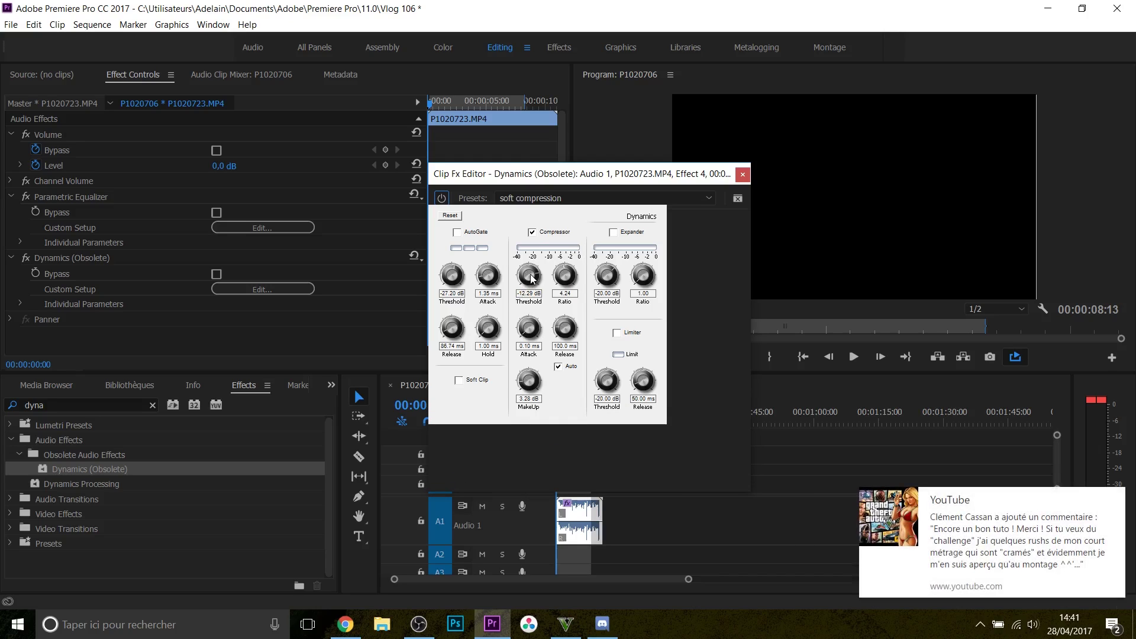
pyautogui.click(1116, 499)
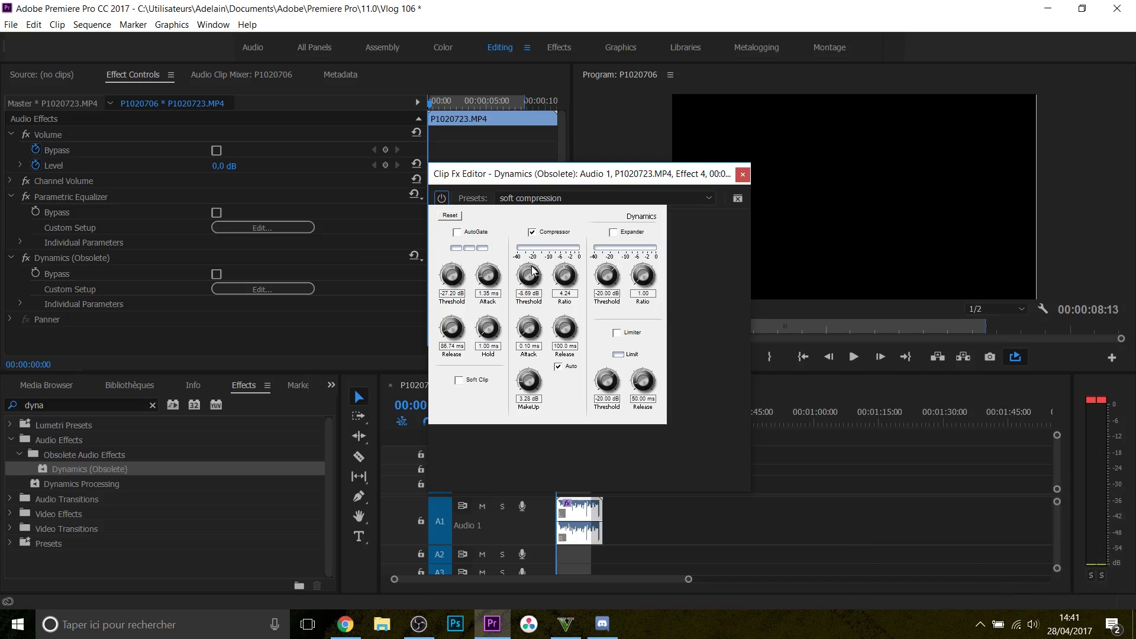
pyautogui.click(743, 174)
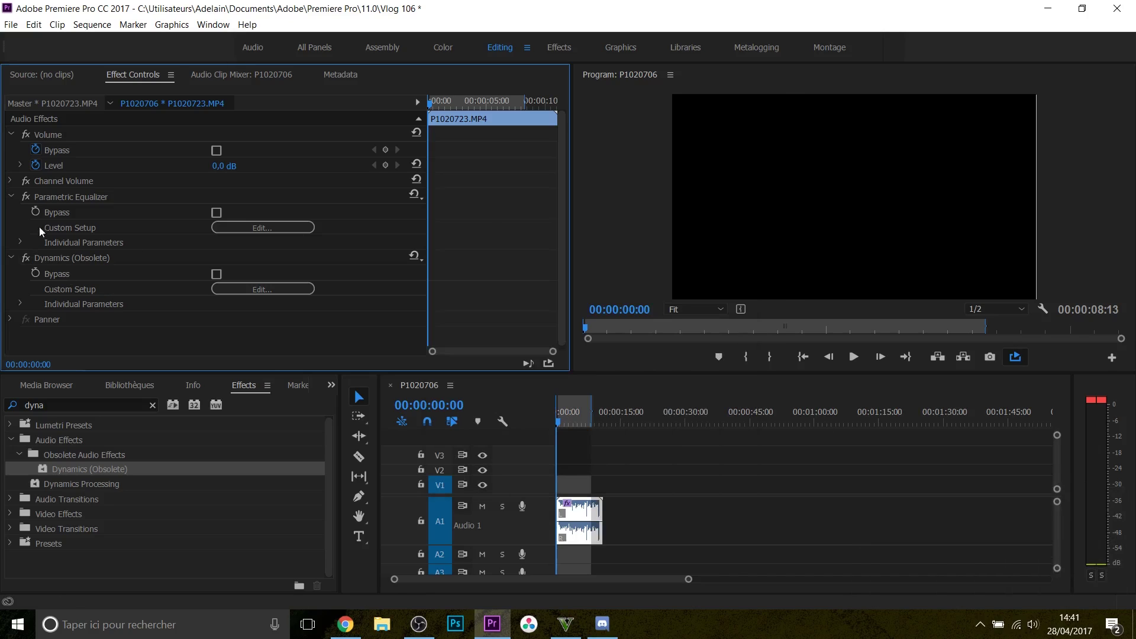
# Listen to the compressed dialogue, then remove both the Dynamics and Parametric Equalizer effects
pyautogui.press('space')
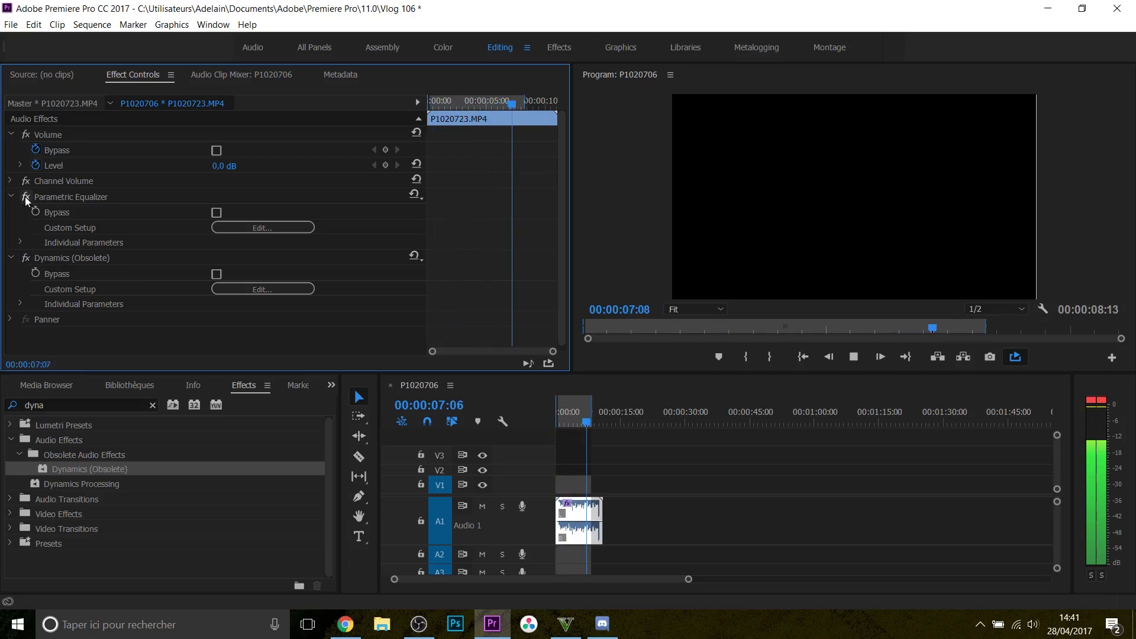
pyautogui.press('space')
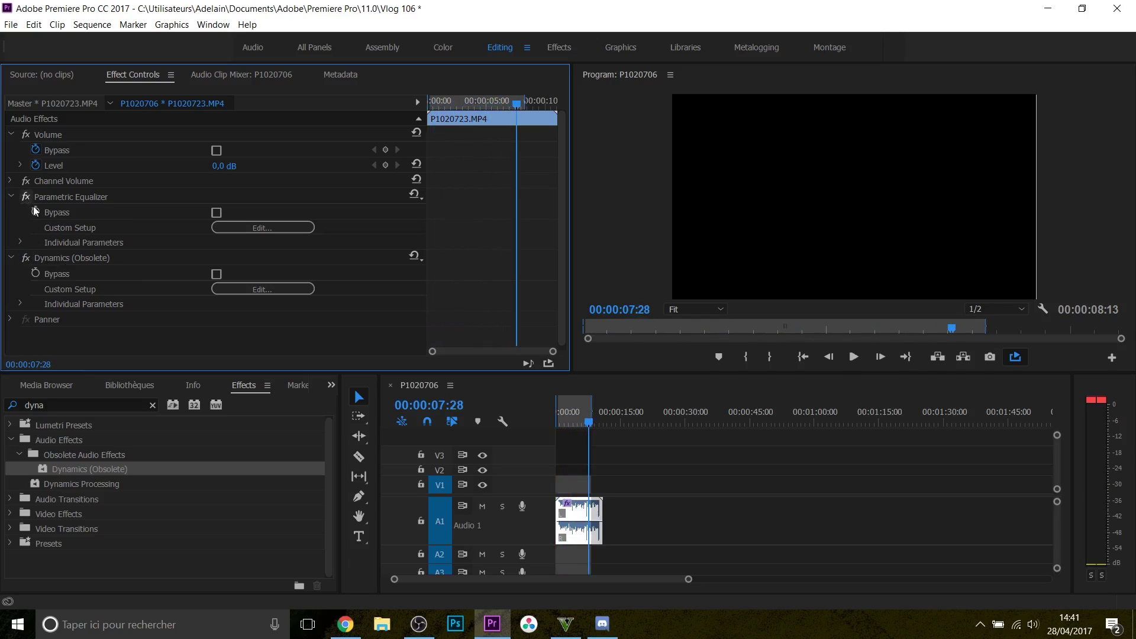
pyautogui.click(80, 256)
pyautogui.keyDown('ctrl'); pyautogui.click(81, 197); pyautogui.keyUp('ctrl')
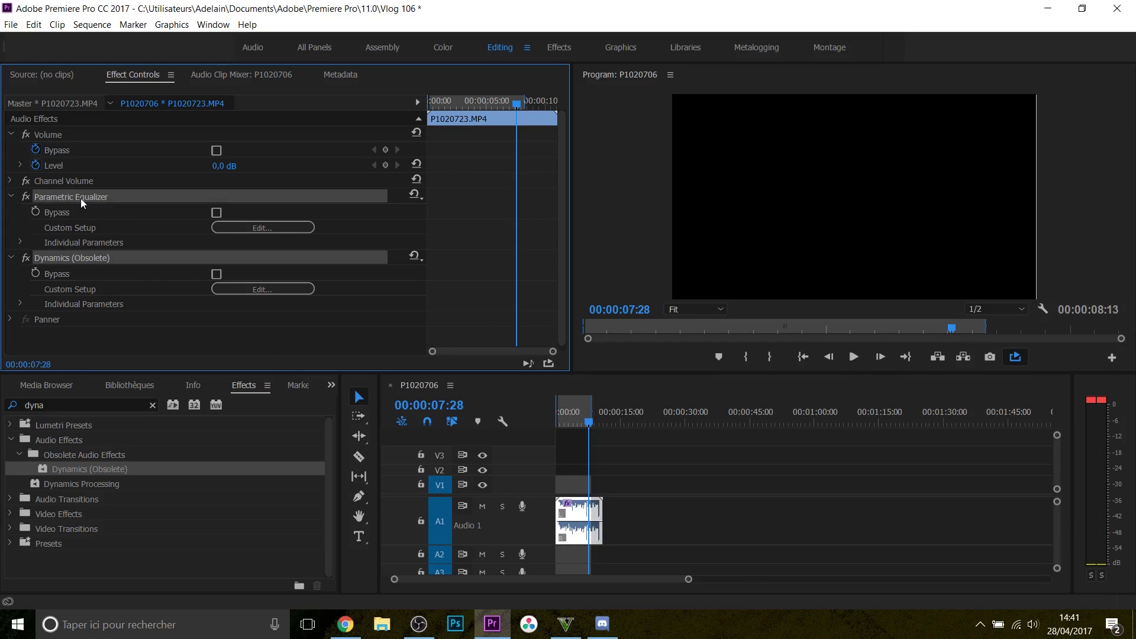
pyautogui.press('Delete')
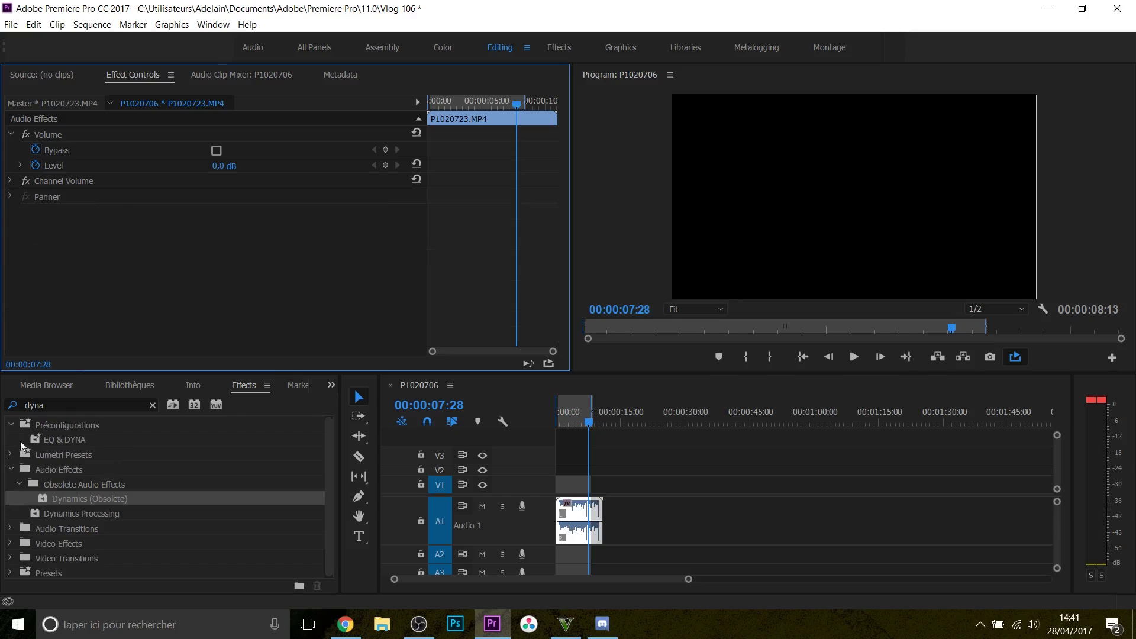
# Clear the effects search filter and move the playhead to 00:00:01:10
pyautogui.click(152, 406)
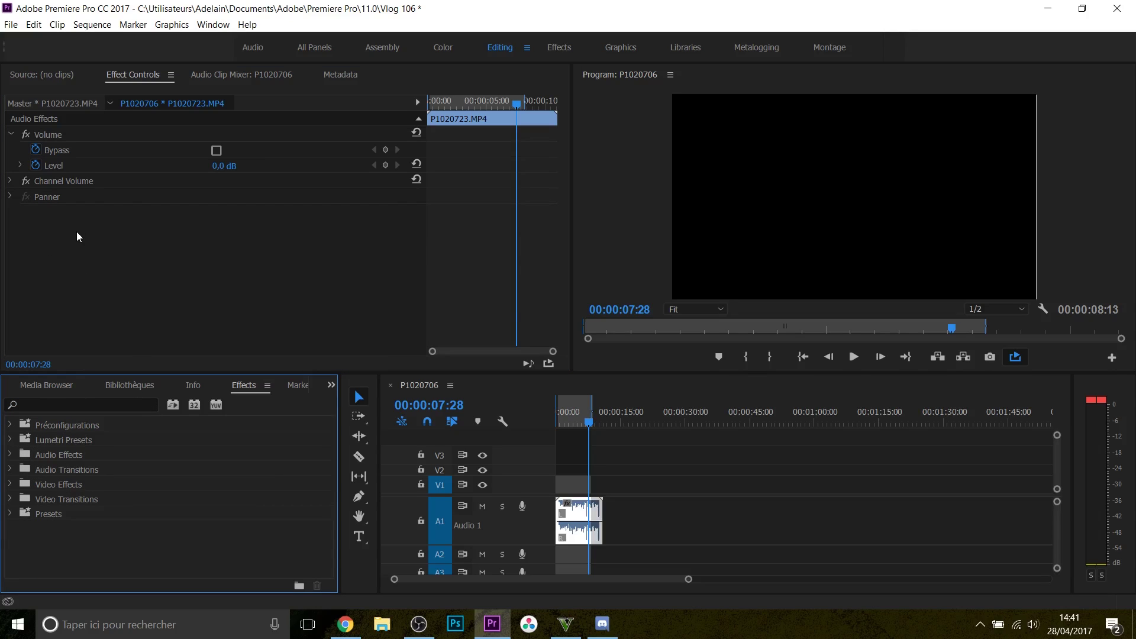
pyautogui.click(124, 253)
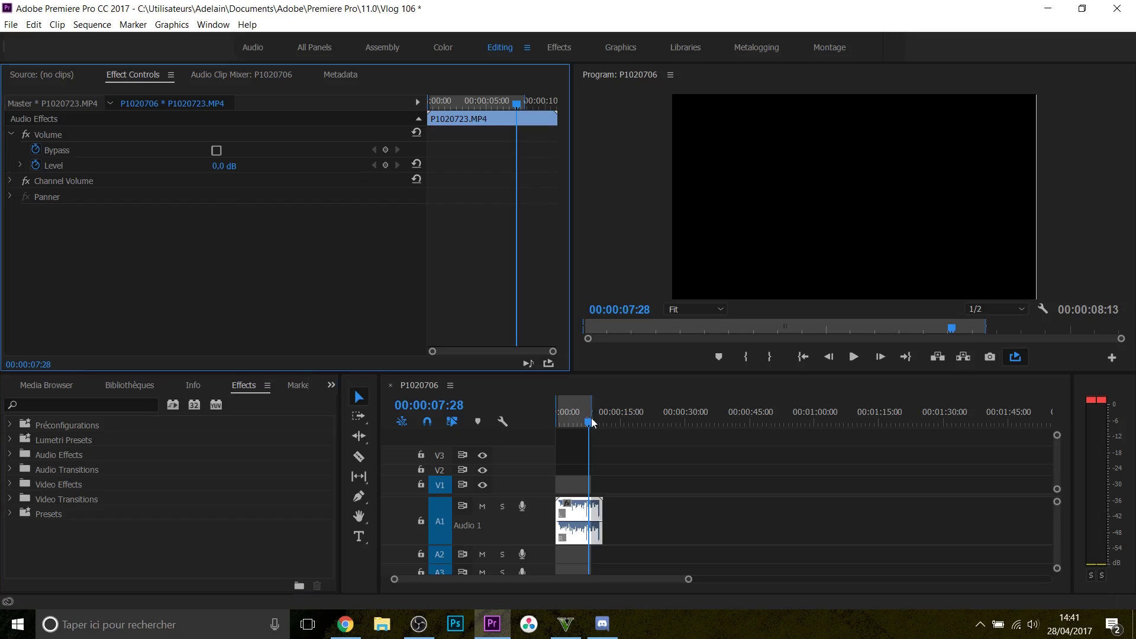
pyautogui.click(560, 421)
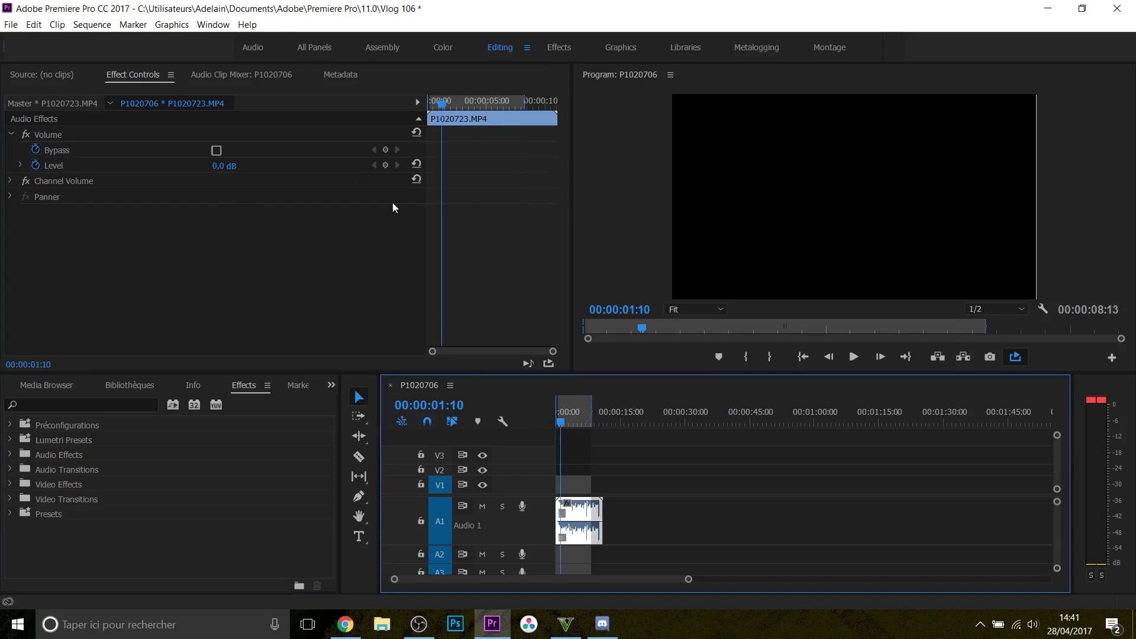
# Switch to the Audio workspace with Essential Sound and drag the playhead to 00:00:00:00
pyautogui.click(259, 51)
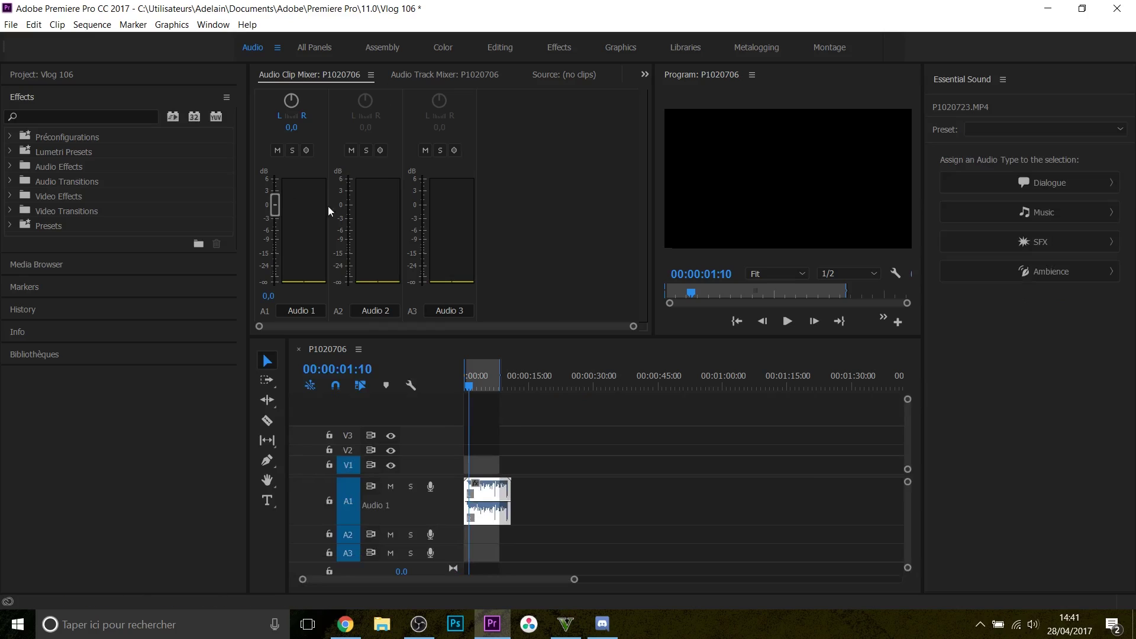
pyautogui.click(307, 221)
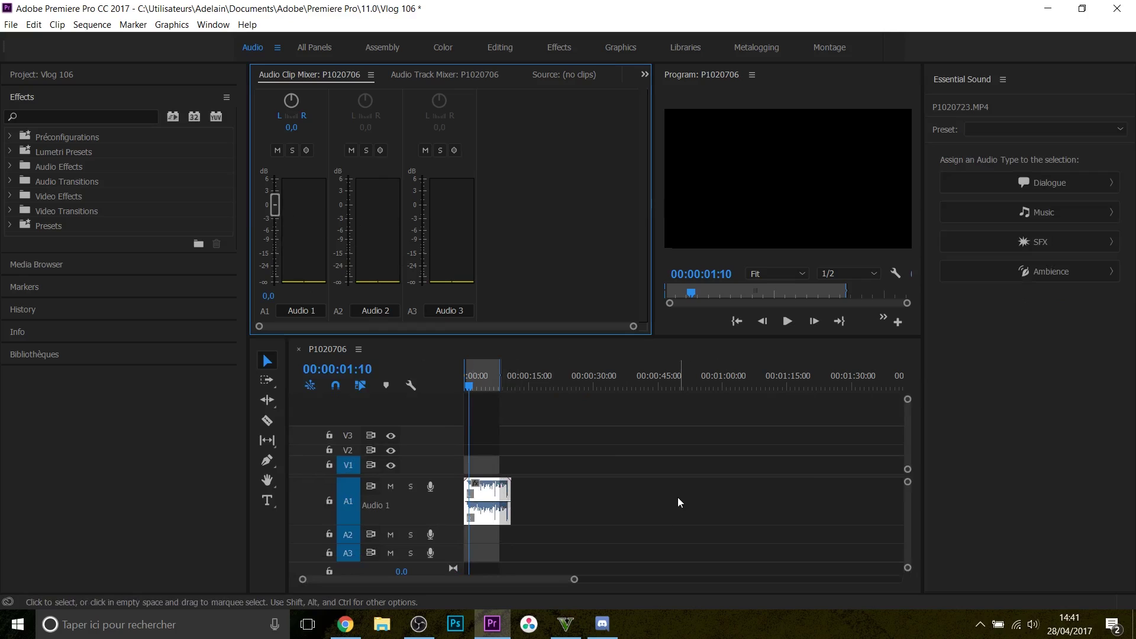
pyautogui.click(455, 520)
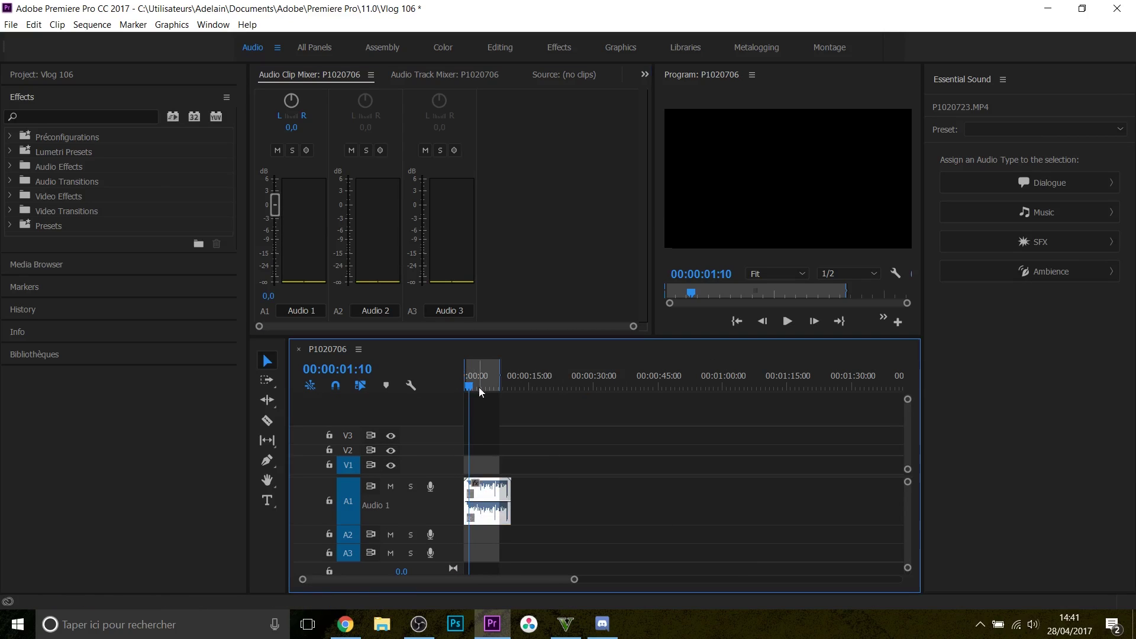
pyautogui.moveTo(480, 391); pyautogui.dragTo(465, 389)
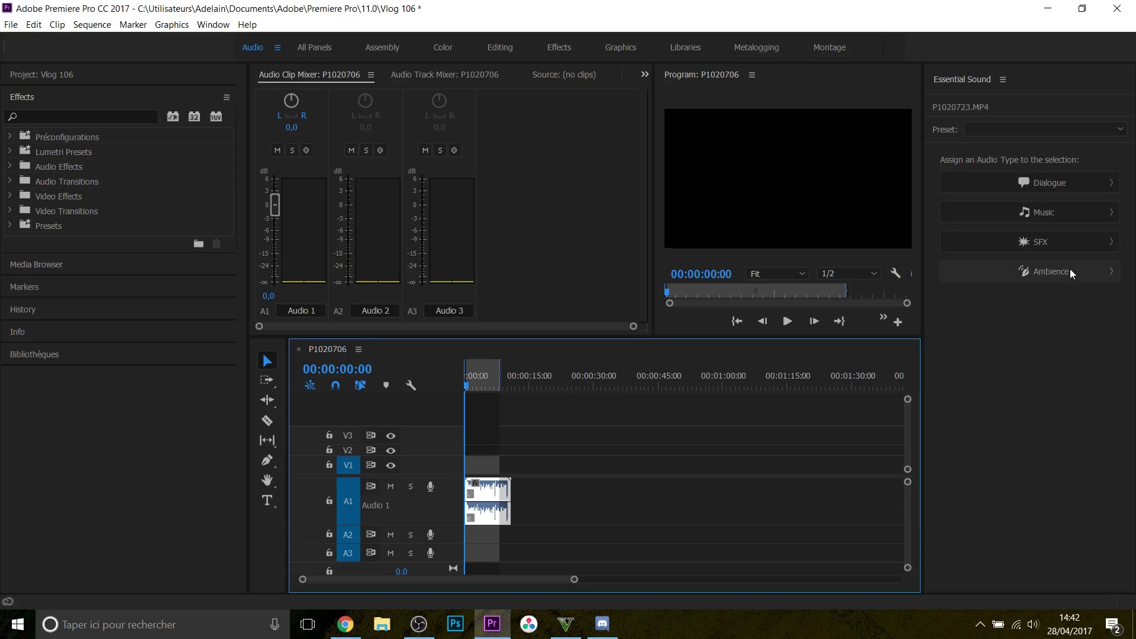
# Tag P1020723.MP4 as Dialogue, audition EQ with Amount near 5,6, then leave EQ off
pyautogui.click(1060, 186)
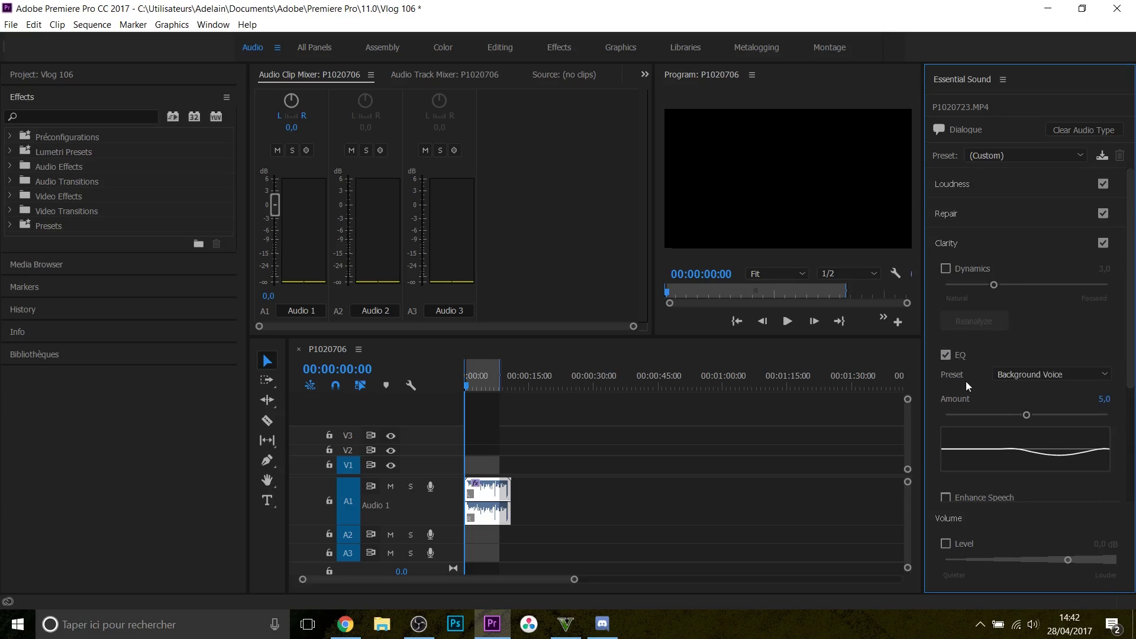
pyautogui.scroll(-3, 1037, 348)
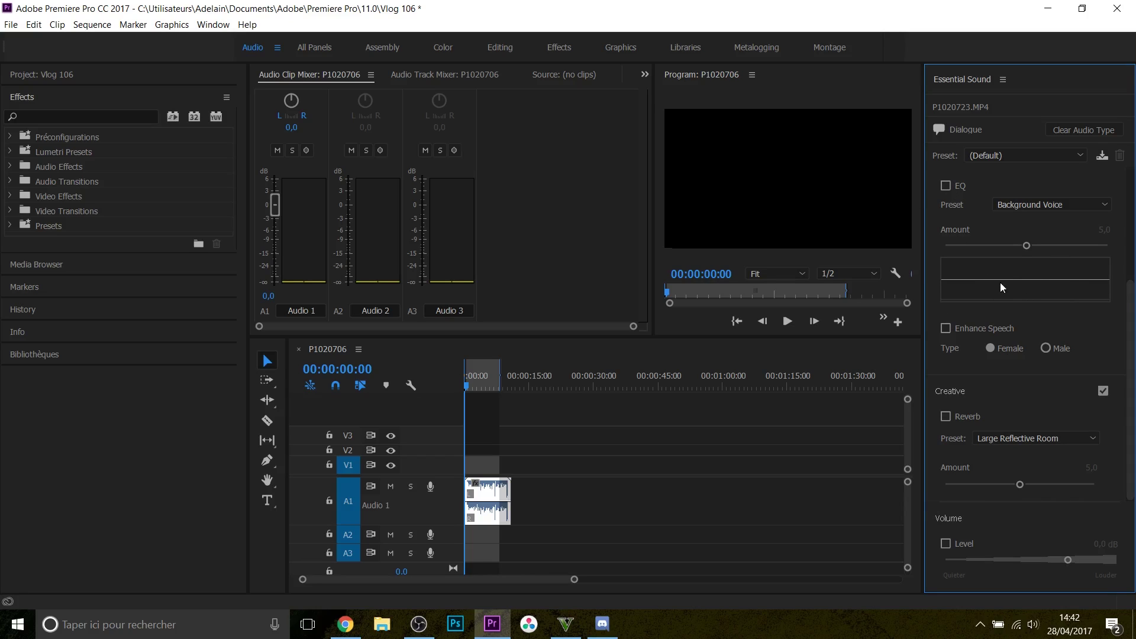
pyautogui.press('space')
pyautogui.click(946, 185)
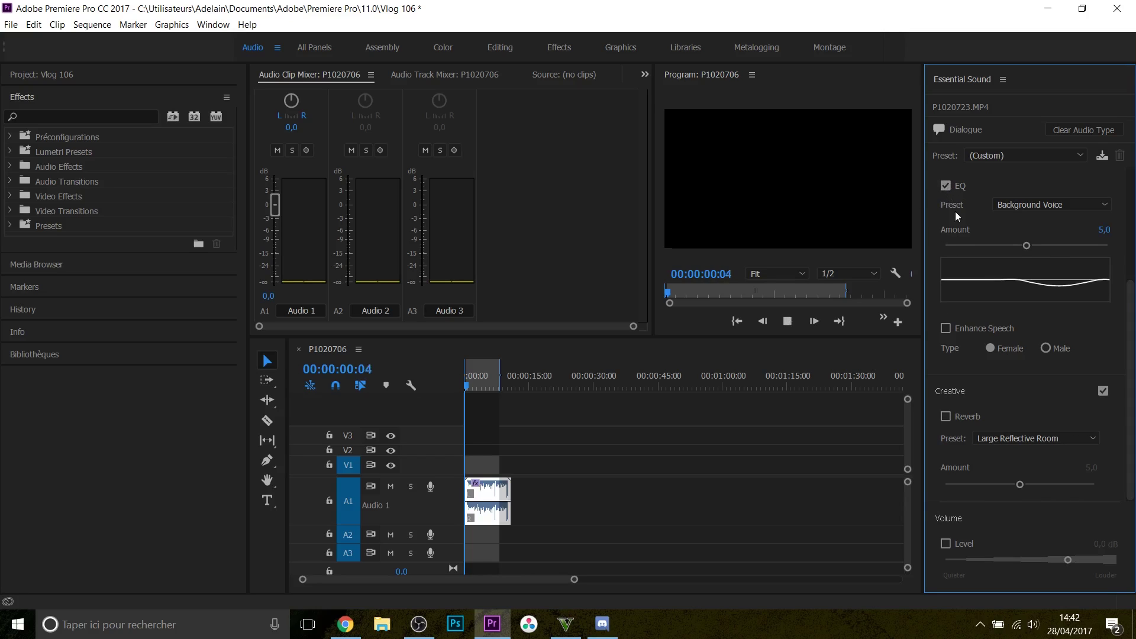
pyautogui.moveTo(1030, 249); pyautogui.dragTo(1110, 241)
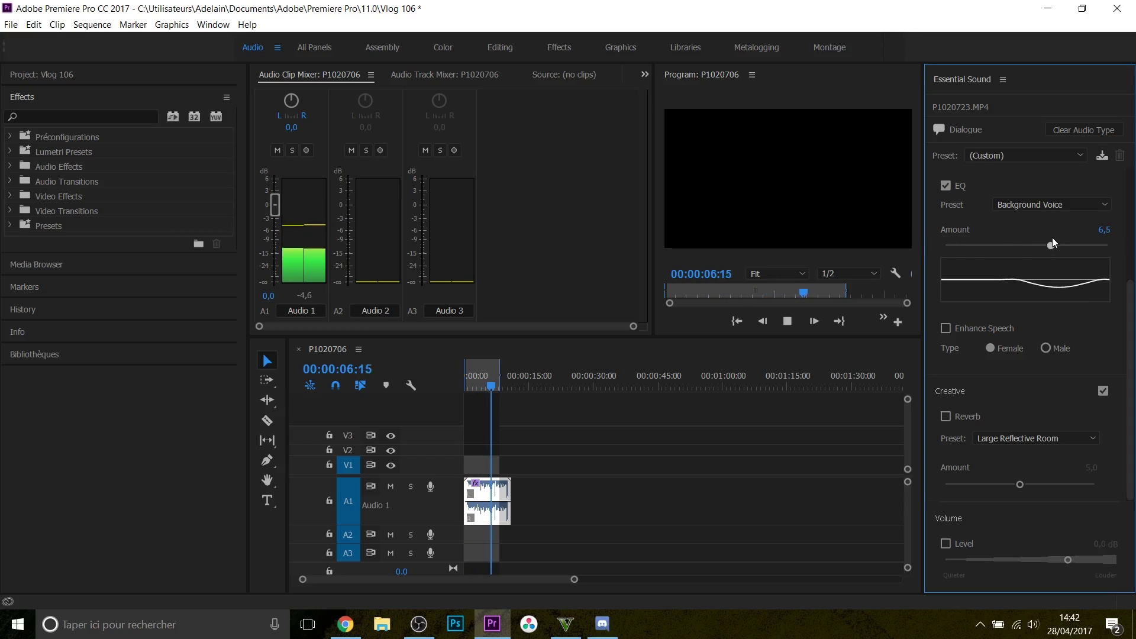
pyautogui.press('space')
pyautogui.click(1028, 246)
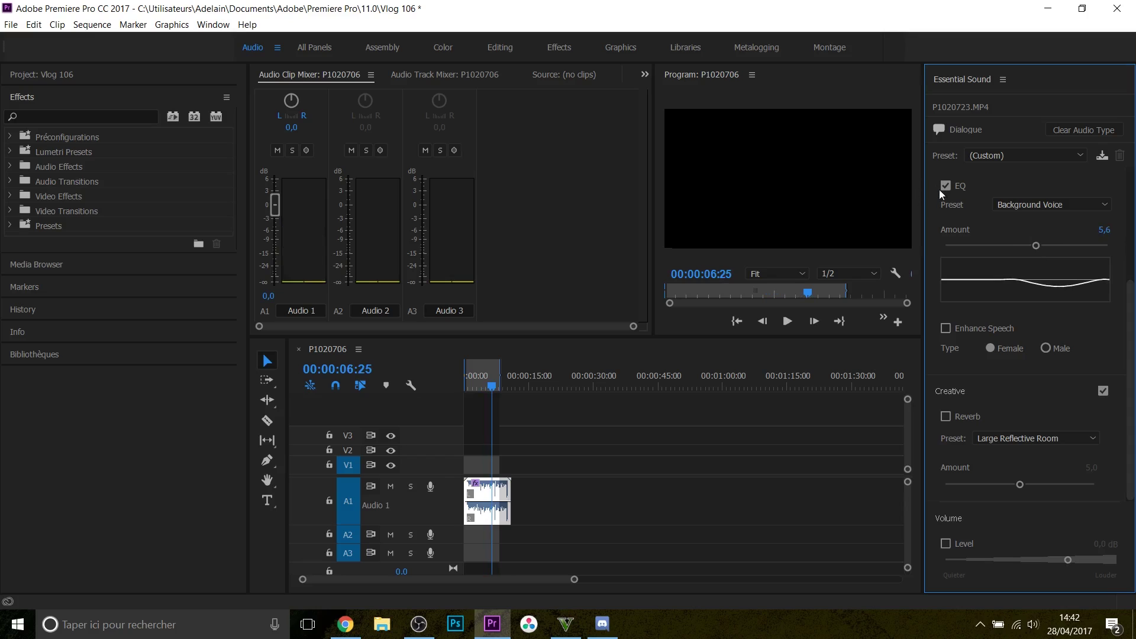
pyautogui.scroll(3, 949, 255)
pyautogui.click(946, 355)
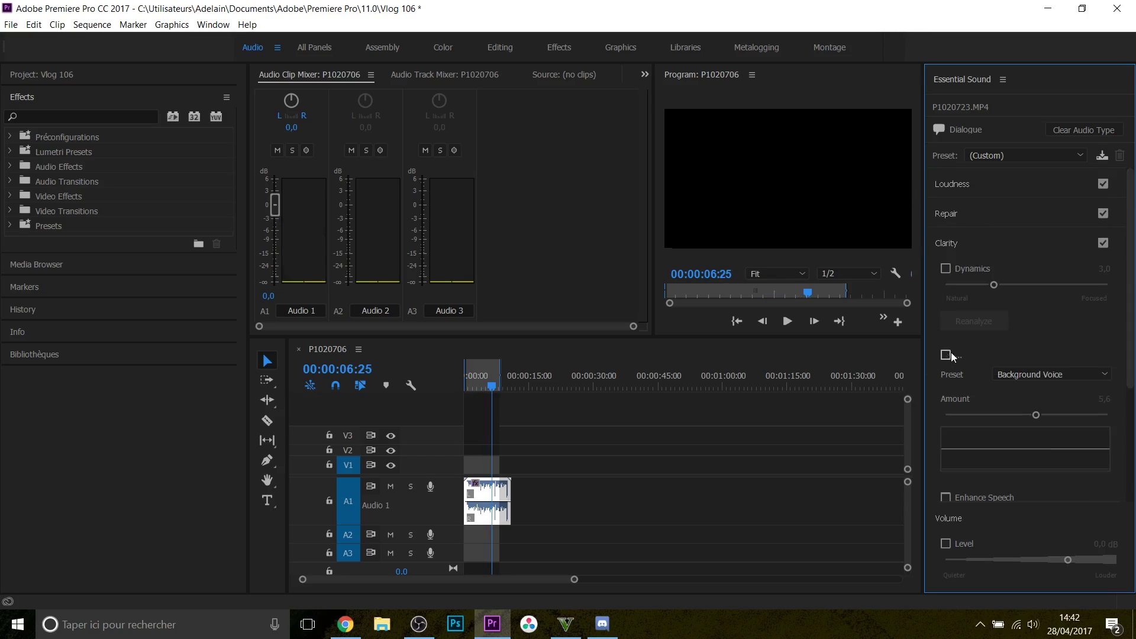
# Play the clip and audition the From the Radio and From the Telephone dialogue presets
pyautogui.click(1003, 155)
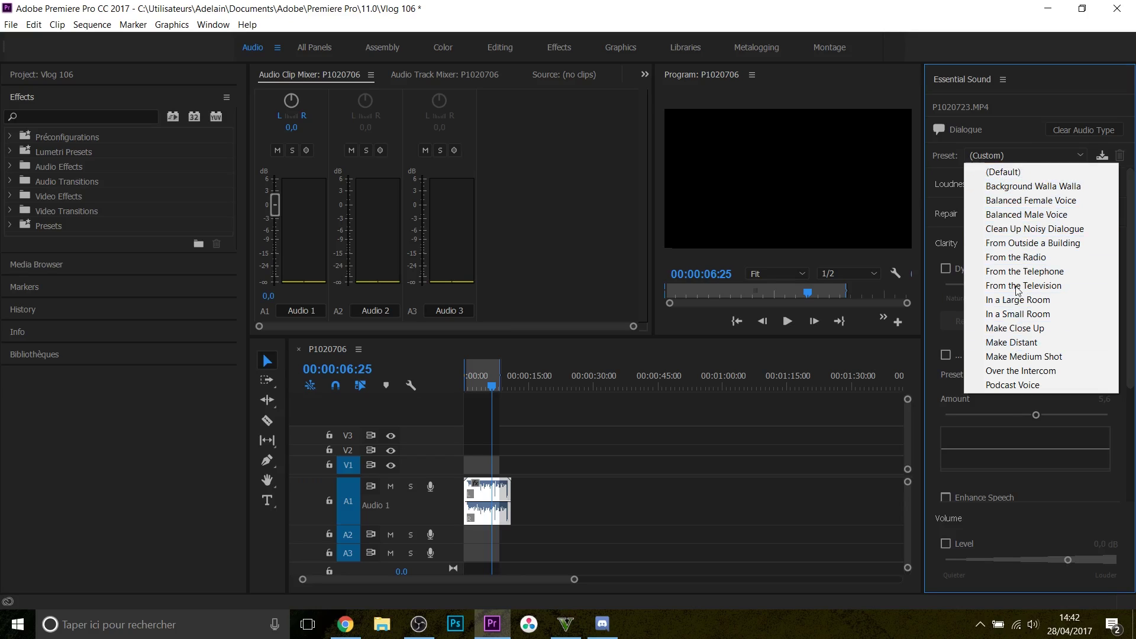
pyautogui.click(1001, 155)
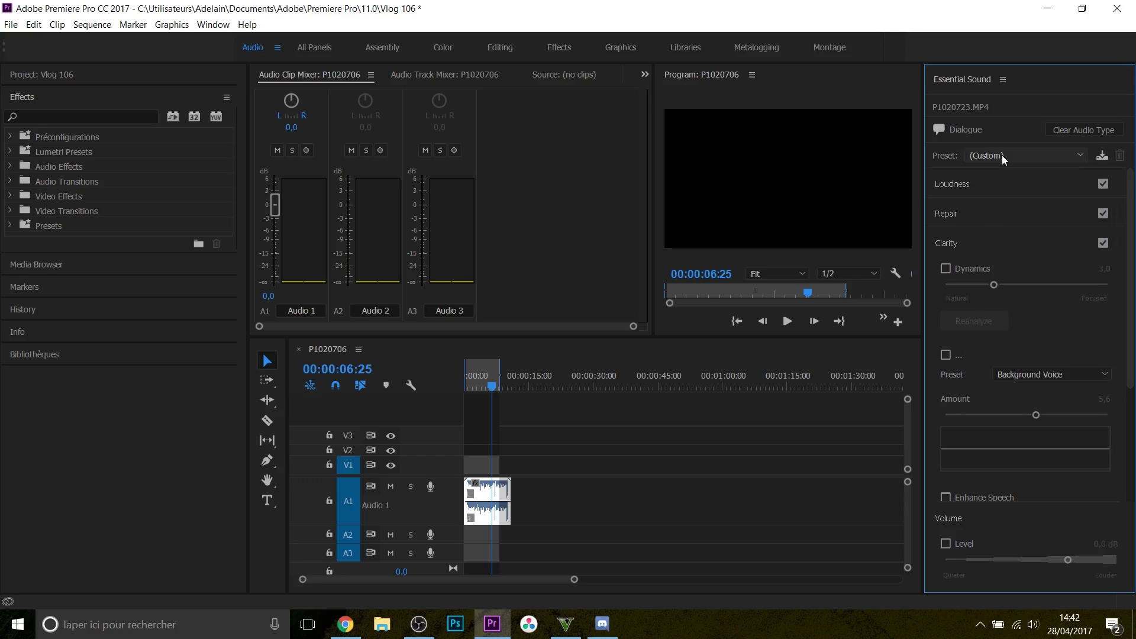
pyautogui.press('space')
pyautogui.click(1002, 155)
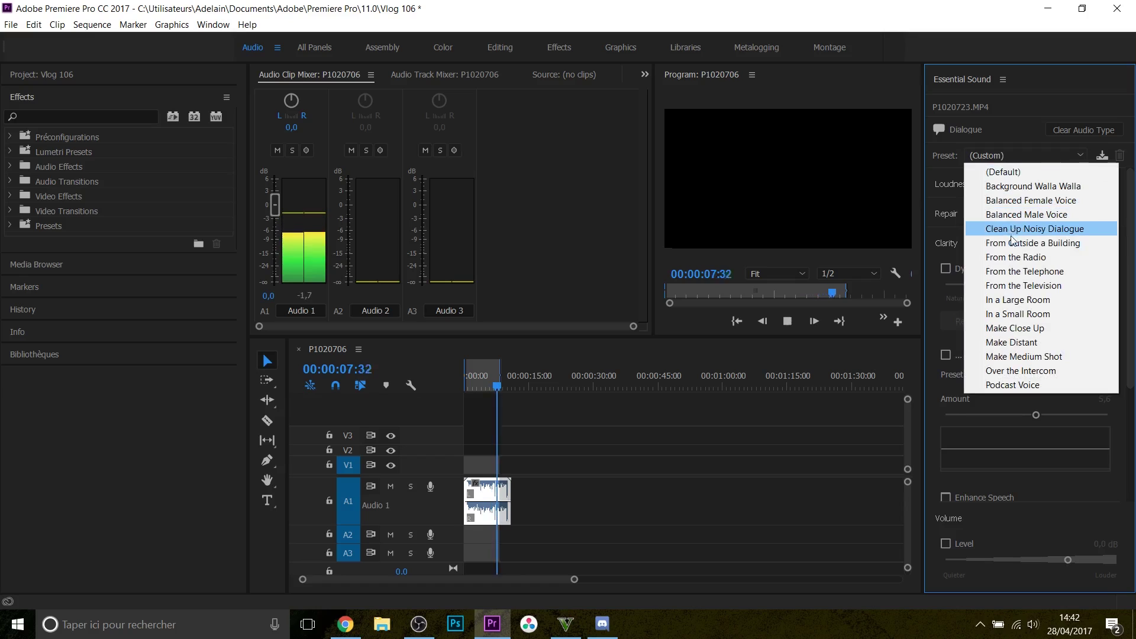
pyautogui.click(1013, 257)
pyautogui.click(1007, 157)
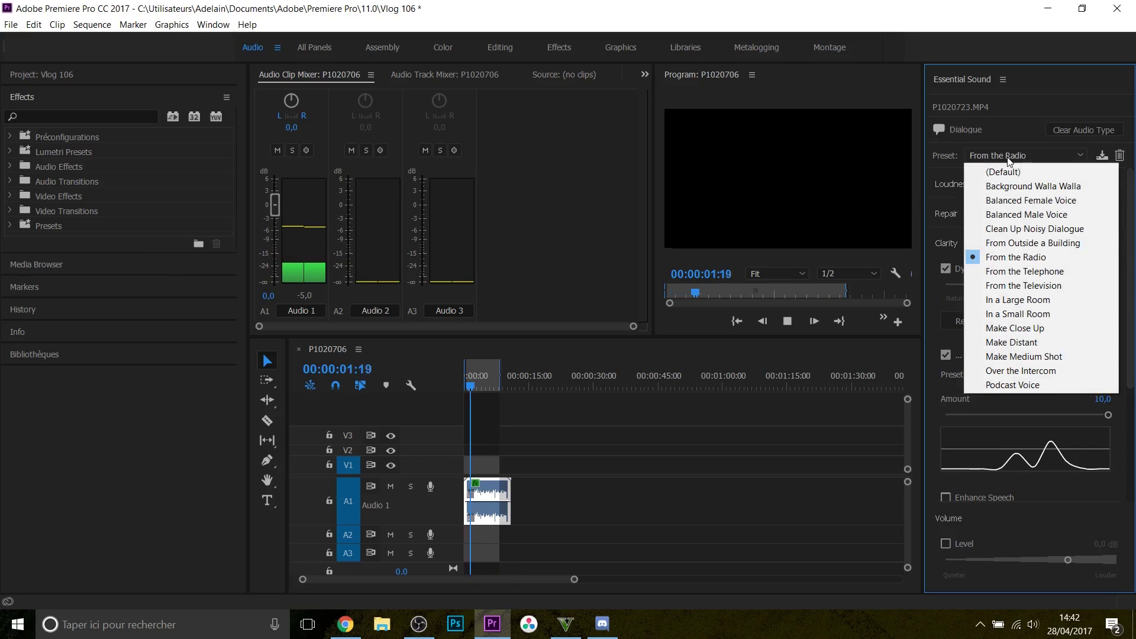
pyautogui.click(1018, 273)
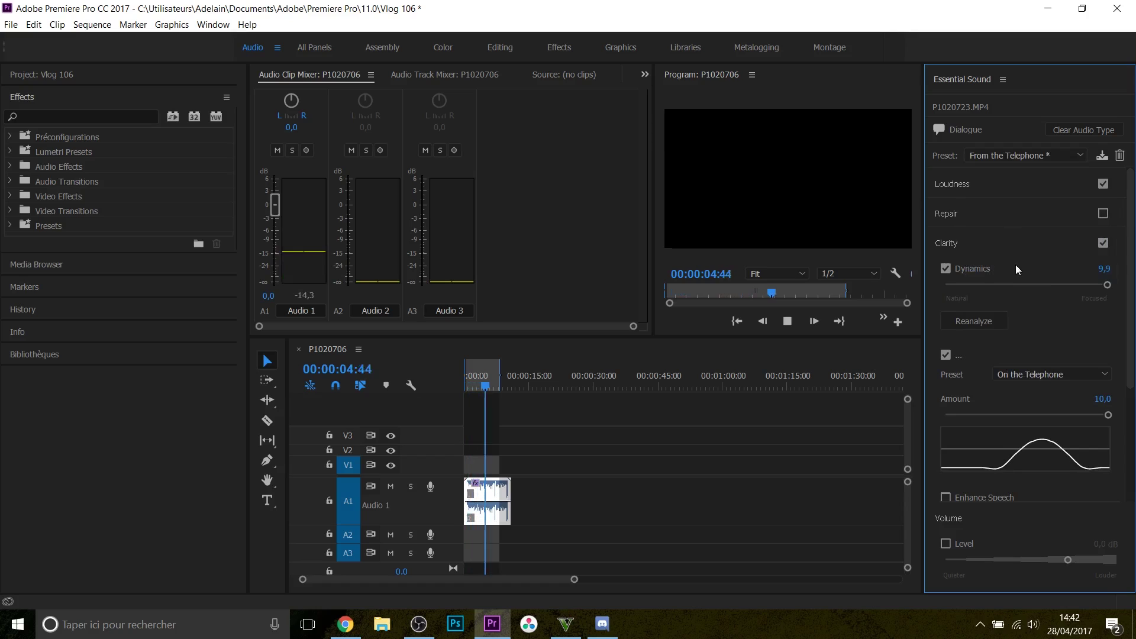
# Audition the Make Distant, Make Close Up and Clean Up Noisy Dialogue presets
pyautogui.click(1012, 156)
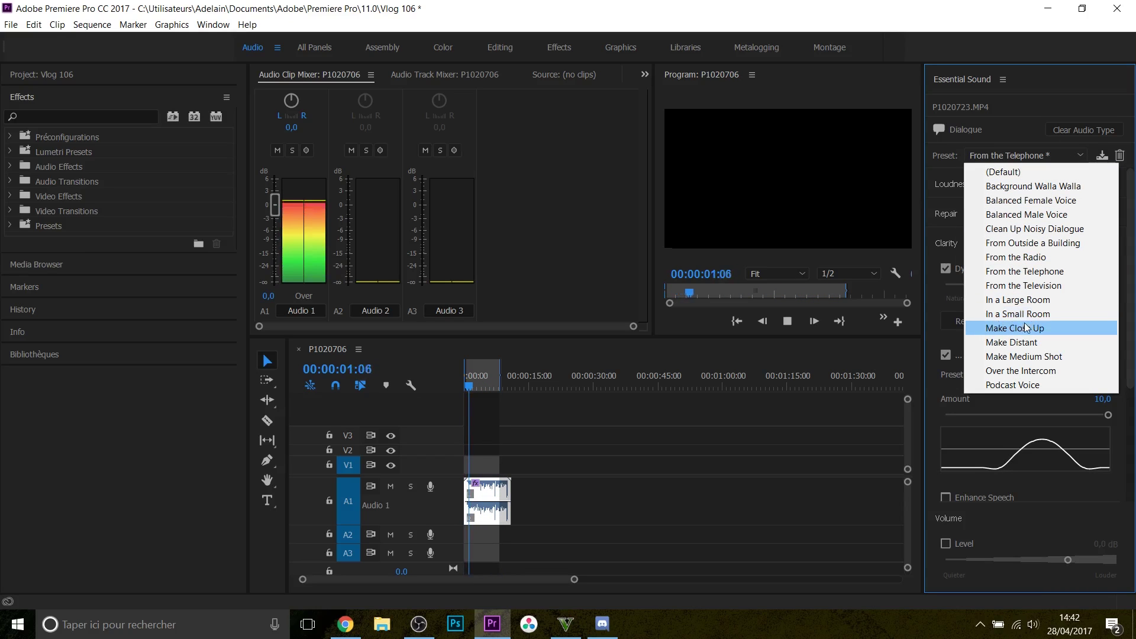
pyautogui.click(1025, 343)
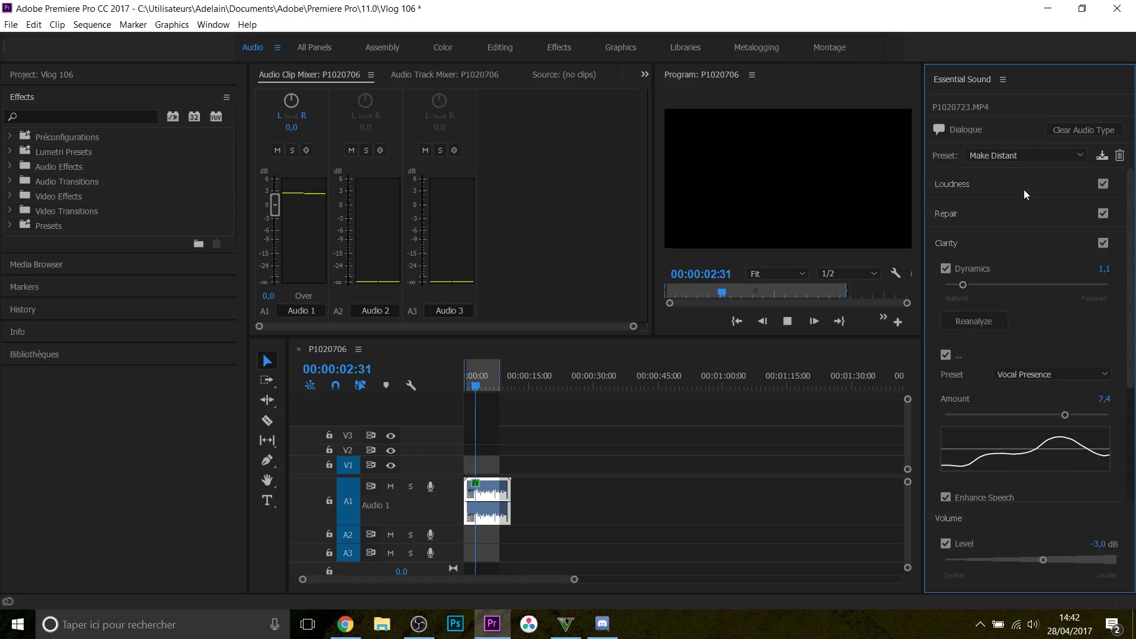
pyautogui.click(1020, 158)
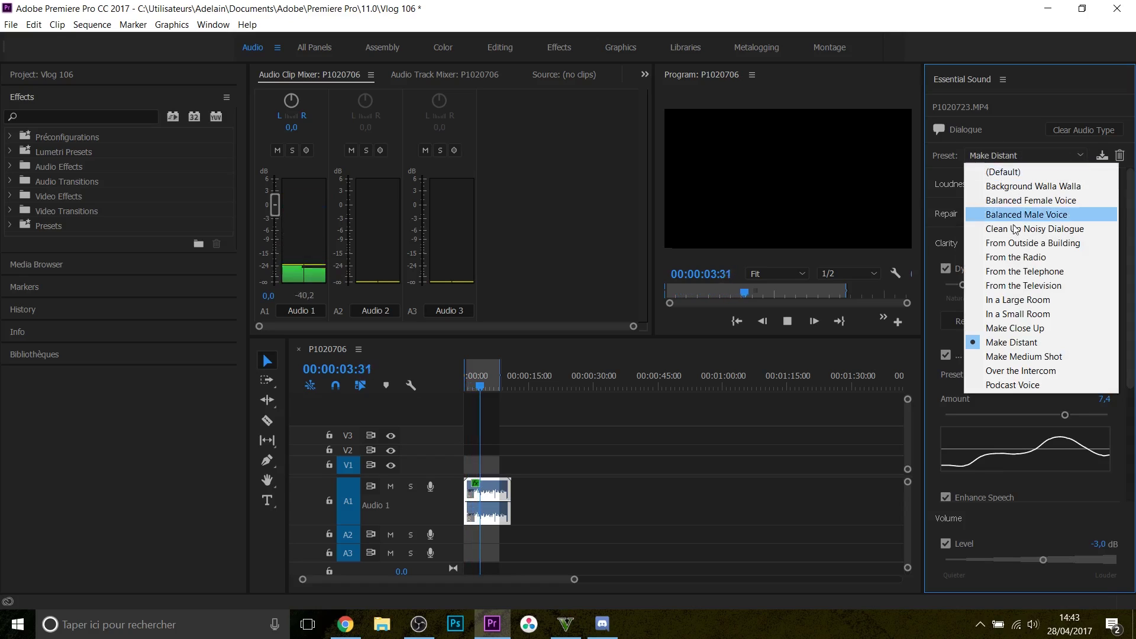
pyautogui.click(1028, 335)
pyautogui.click(1018, 158)
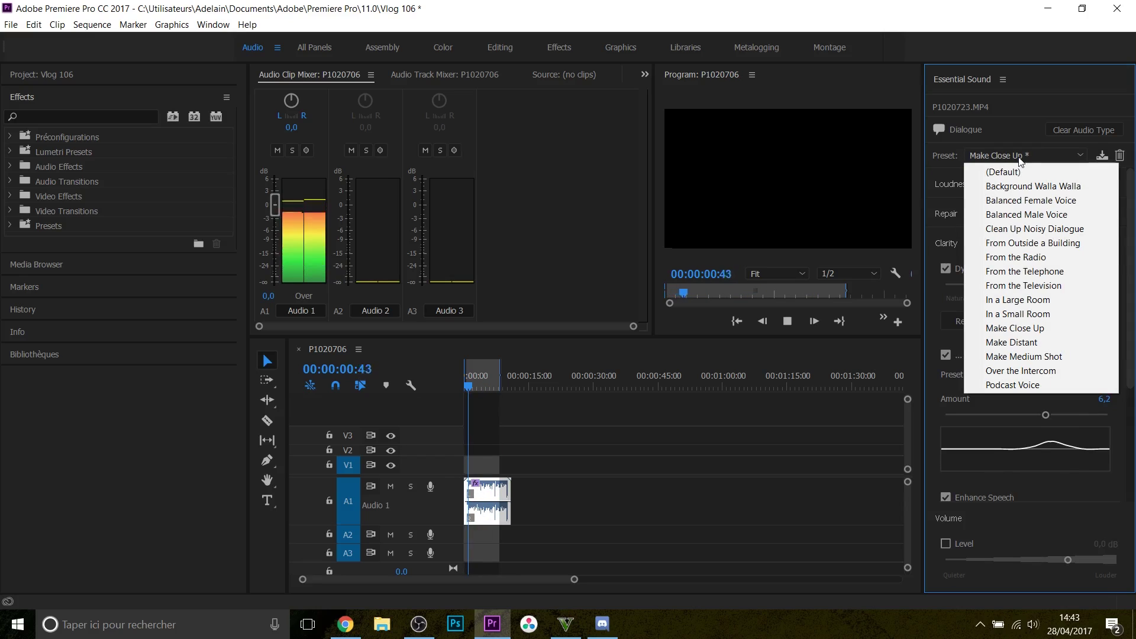
pyautogui.click(1027, 229)
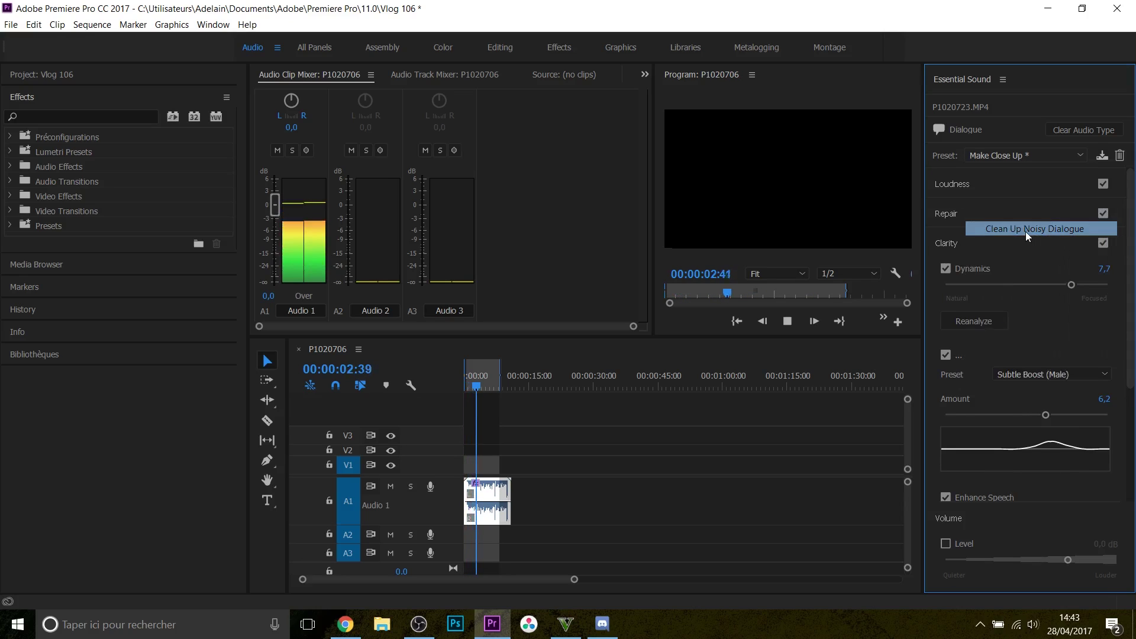
pyautogui.click(1015, 154)
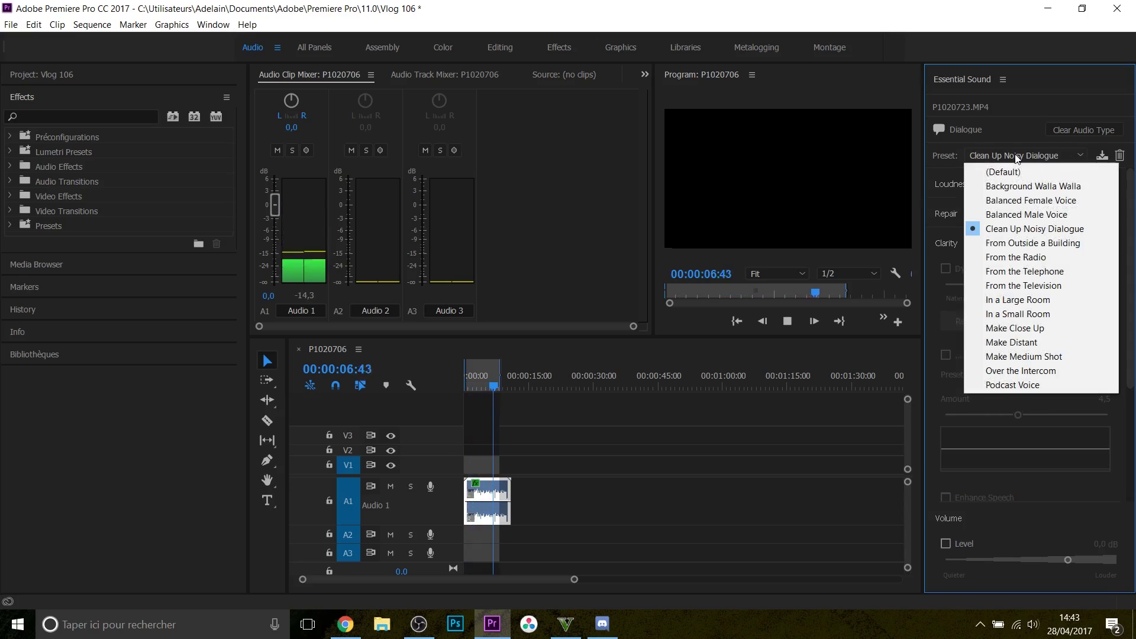
# Apply Balanced Male Voice and replay the clip from the start with Subtle Boost (Male) clarity
pyautogui.click(1016, 217)
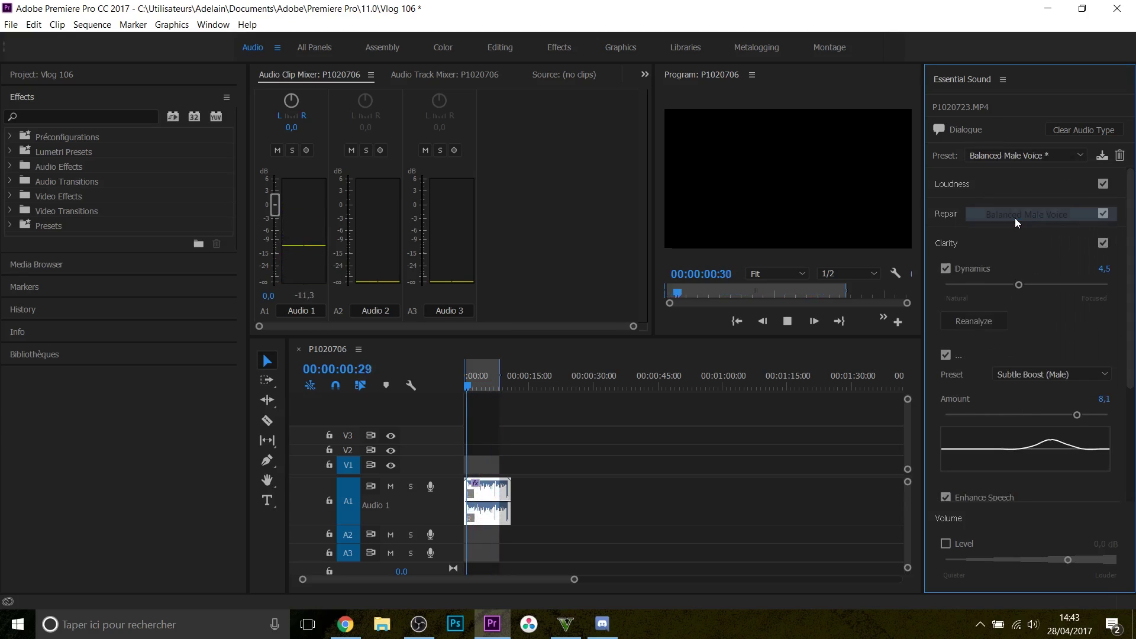
pyautogui.press('space')
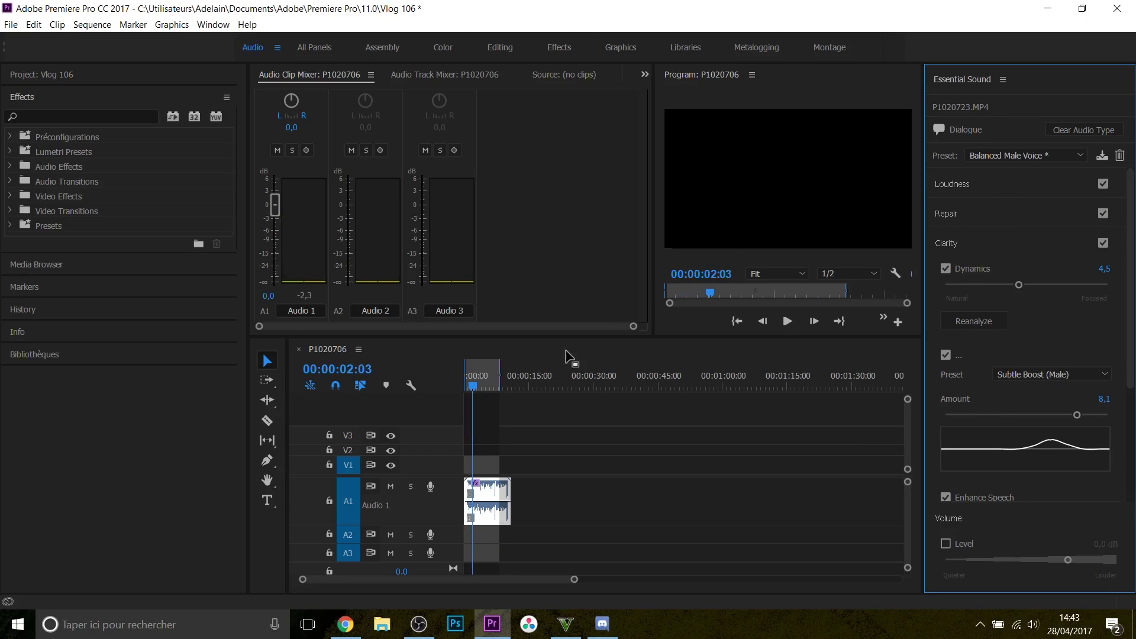
pyautogui.click(472, 396)
pyautogui.press('Home')
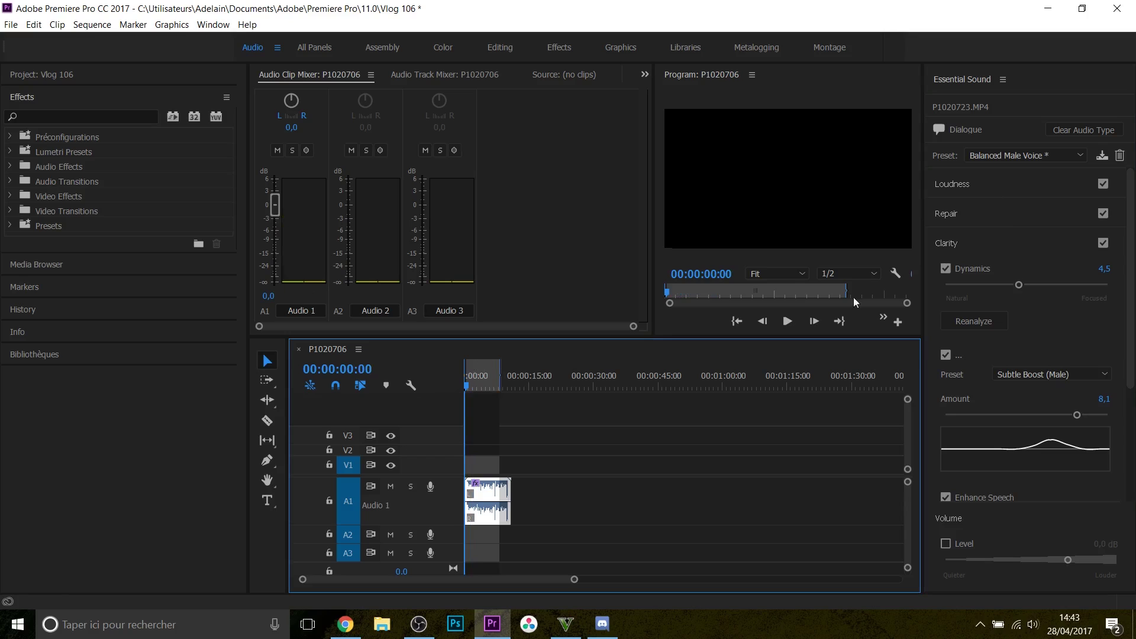
pyautogui.click(1007, 161)
pyautogui.click(1029, 156)
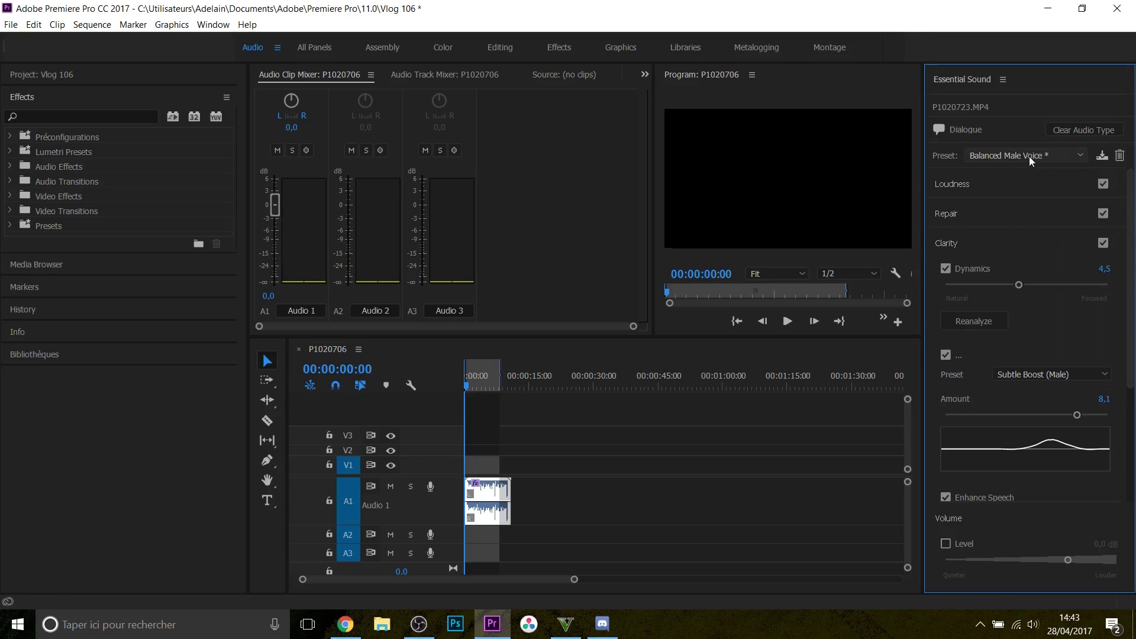
pyautogui.press('space')
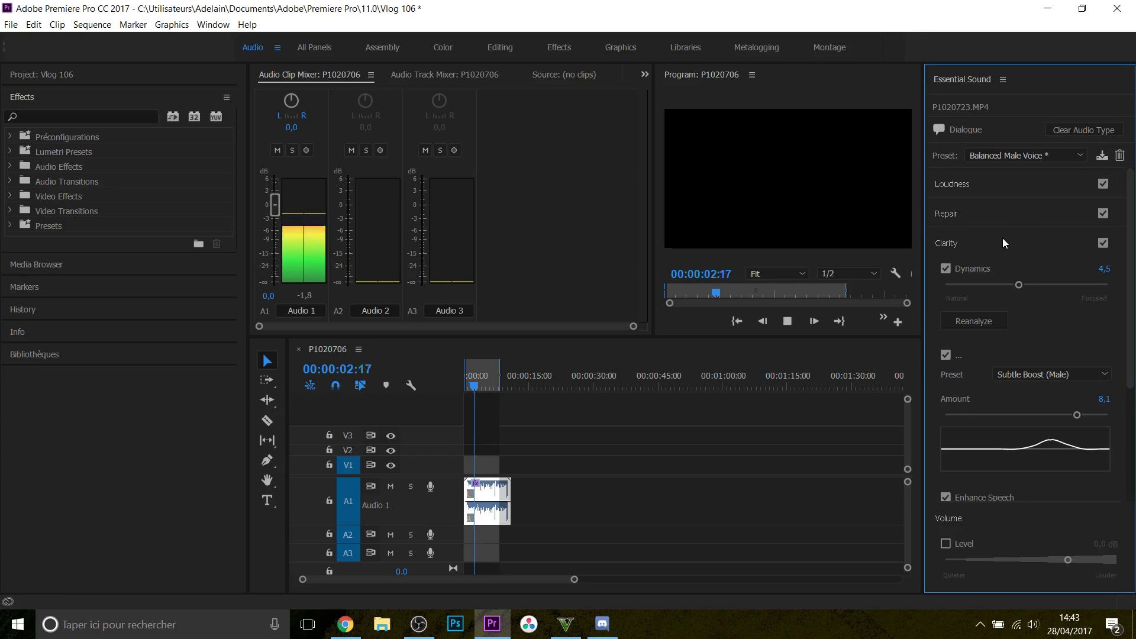
pyautogui.click(1029, 374)
pyautogui.click(1043, 374)
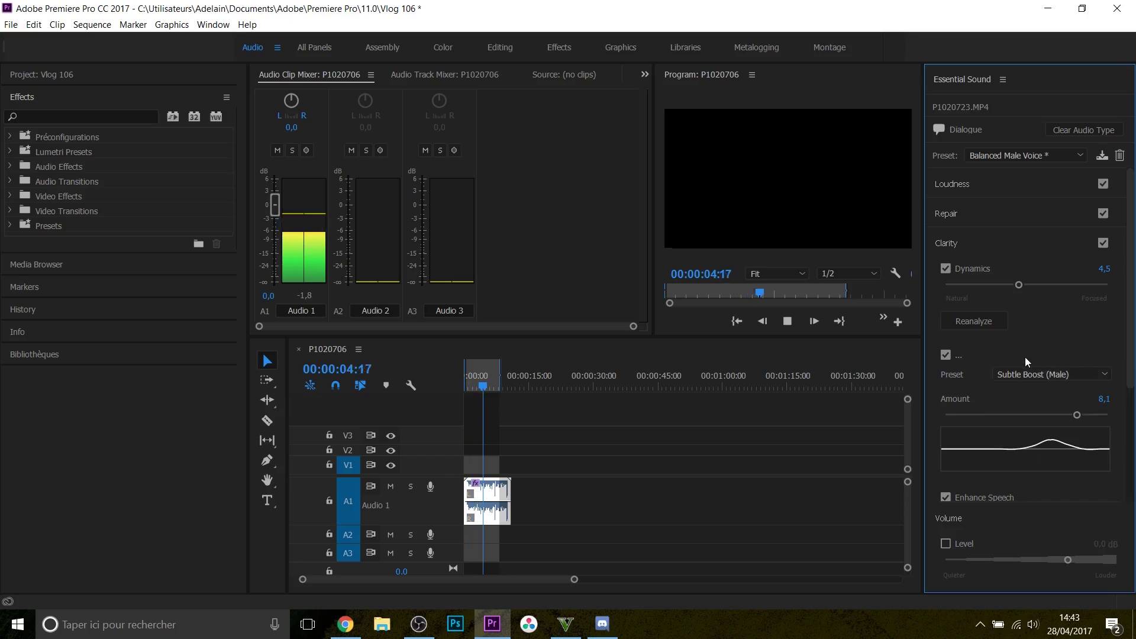
pyautogui.press('space')
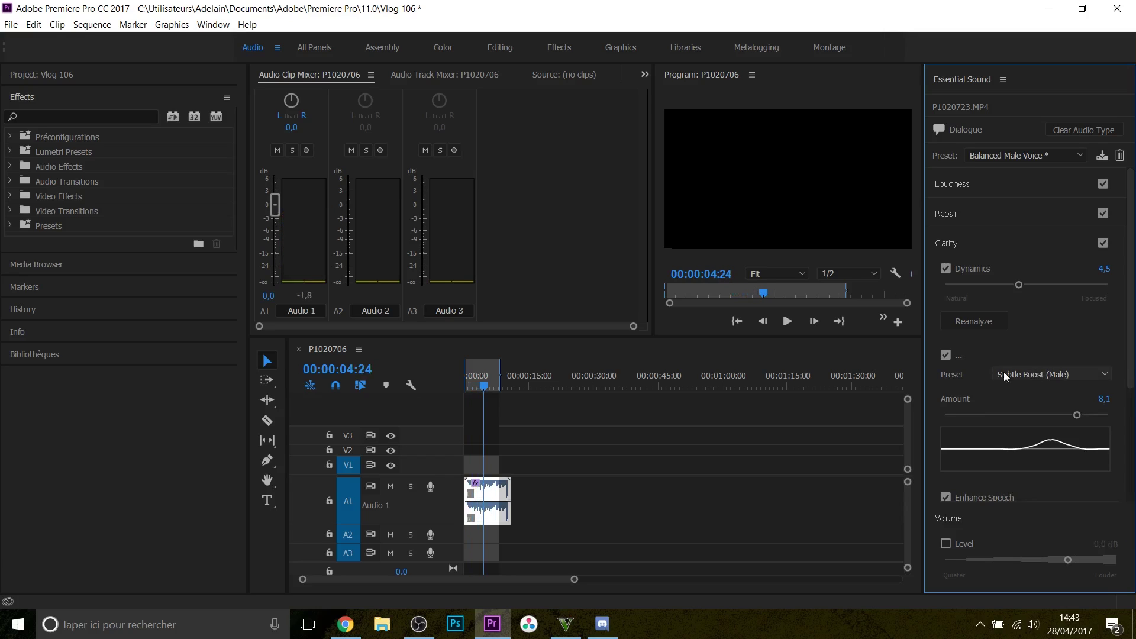
# Audition Background Voice, Intercom, Old Radio and On the Telephone clarity presets, ending on Podcast Voice
pyautogui.click(1039, 375)
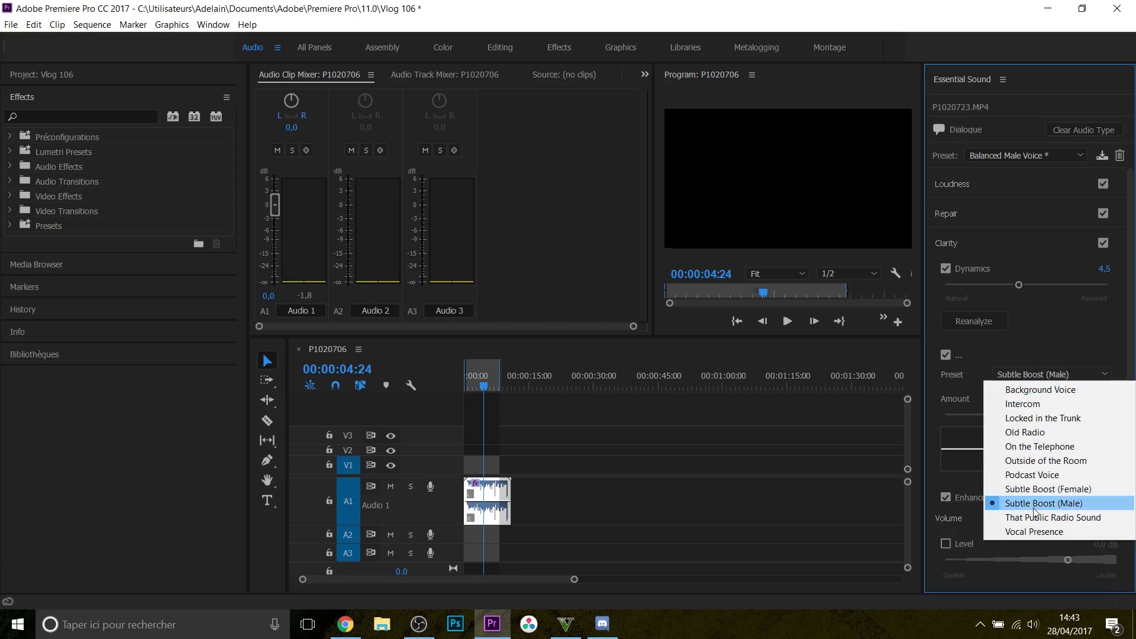
pyautogui.press('space')
pyautogui.click(1034, 390)
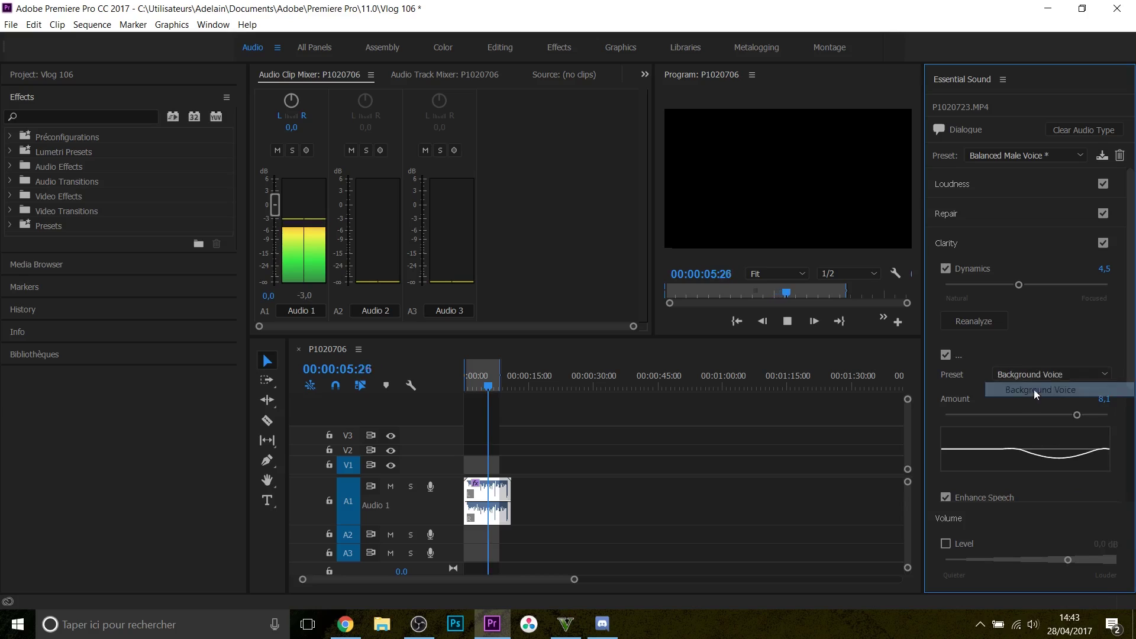
pyautogui.click(1037, 373)
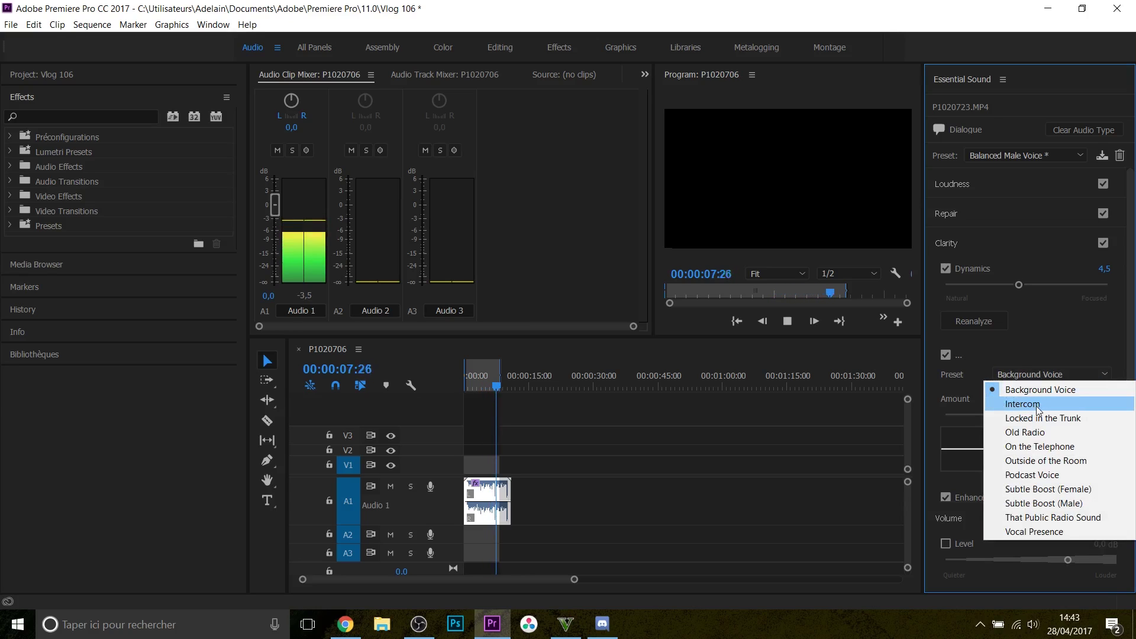
pyautogui.click(1037, 406)
pyautogui.click(1032, 374)
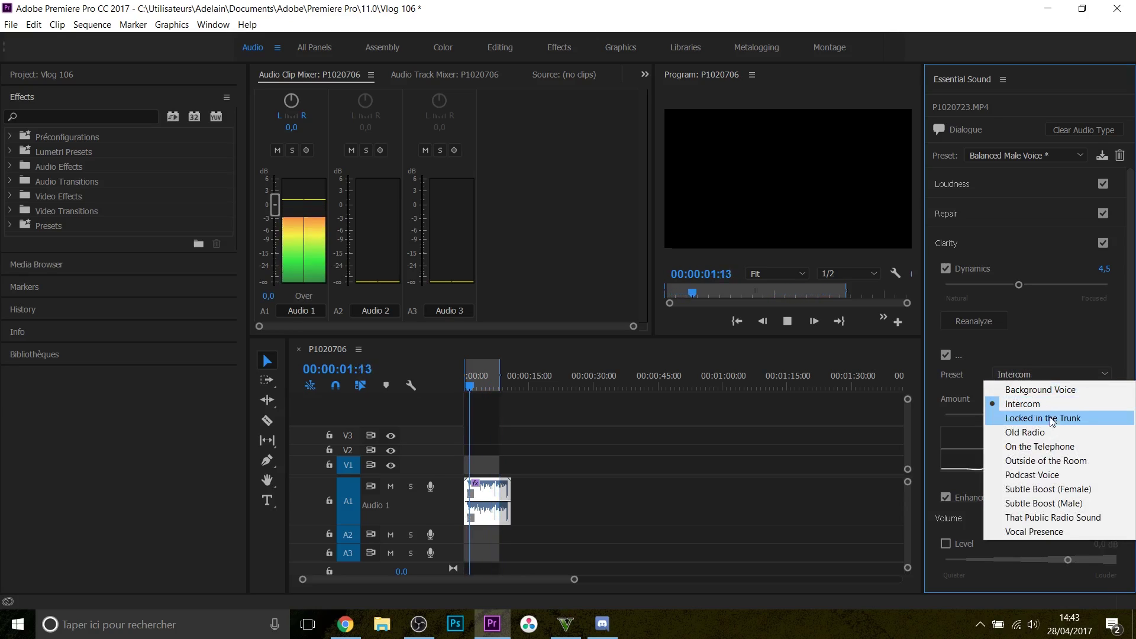
pyautogui.click(1026, 432)
pyautogui.click(1029, 378)
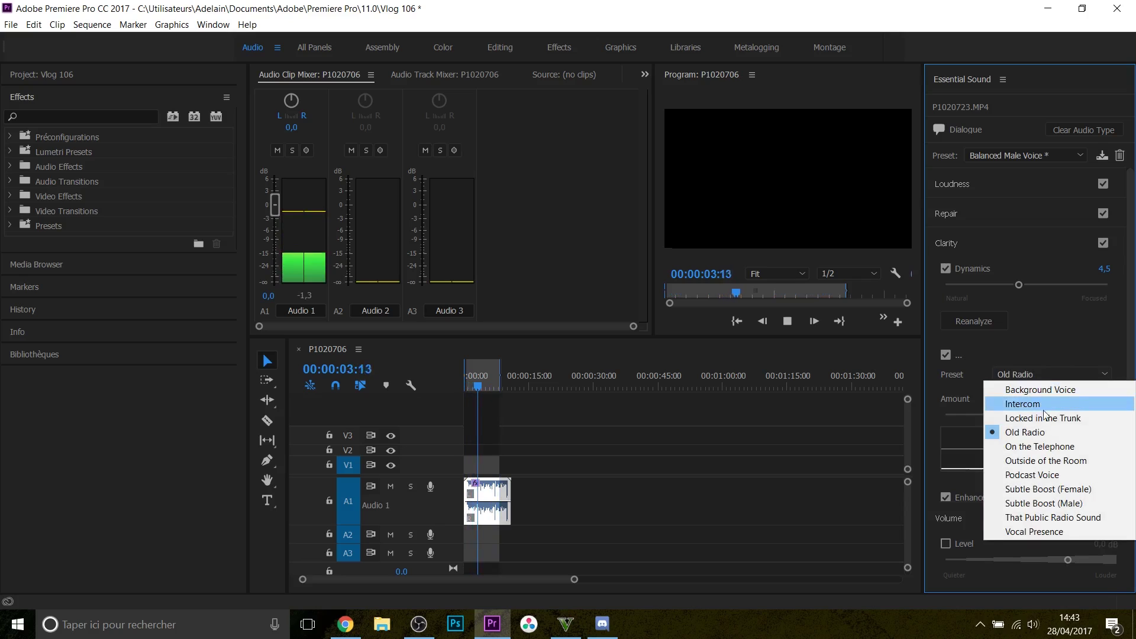
pyautogui.click(1039, 446)
pyautogui.click(1036, 375)
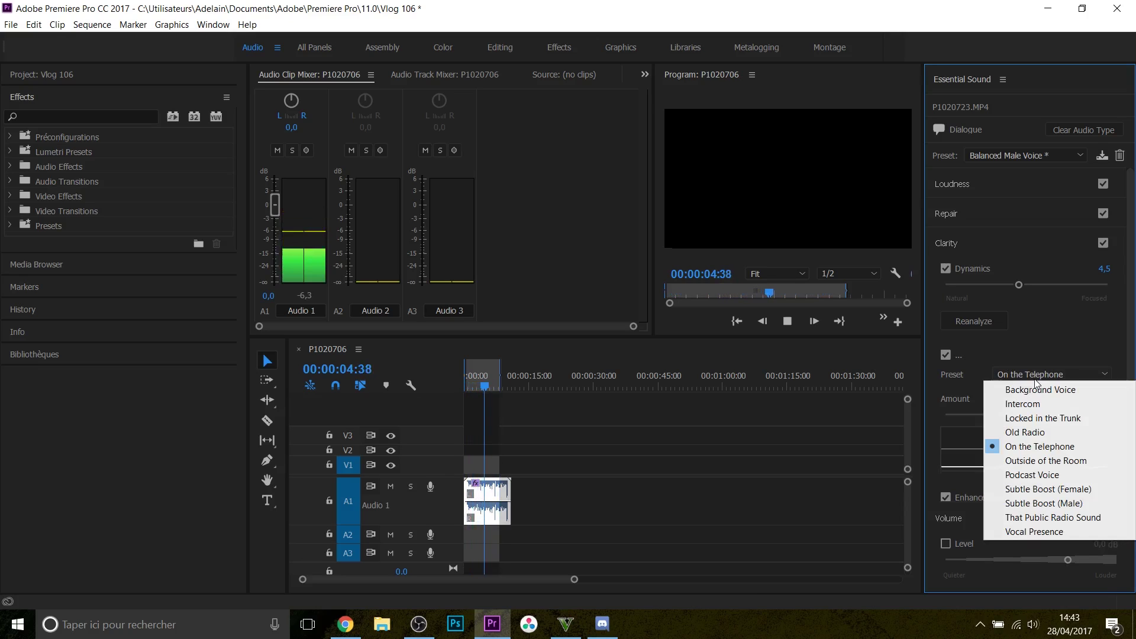
pyautogui.click(1032, 475)
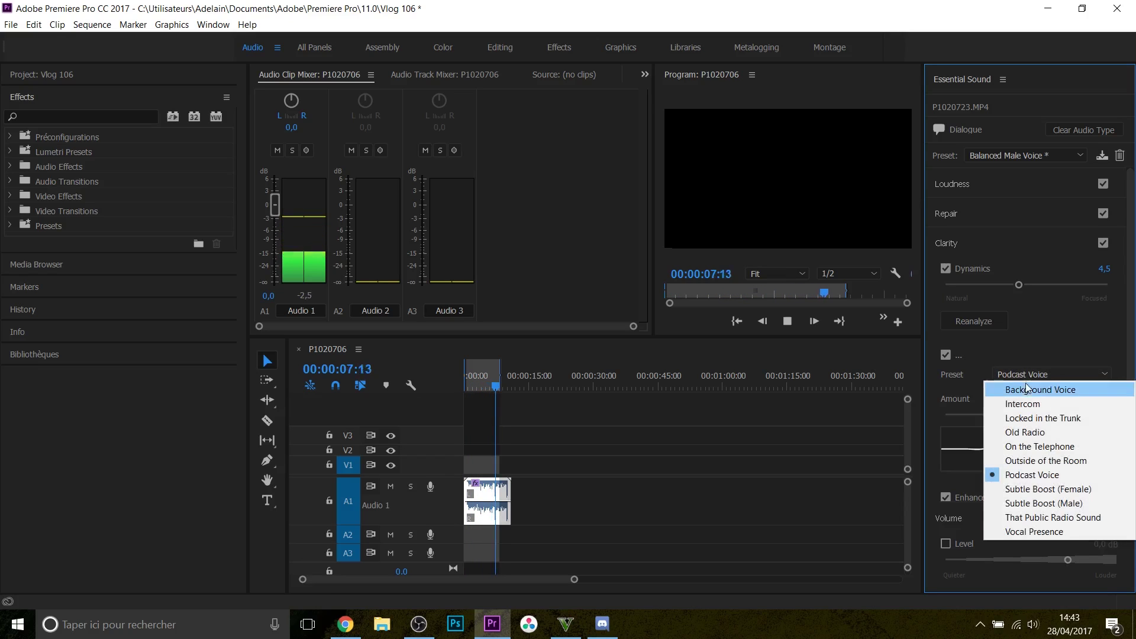
# Keep Podcast Voice as the clarity preset and scroll Essential Sound down to the Creative section
pyautogui.click(1027, 374)
pyautogui.click(1032, 376)
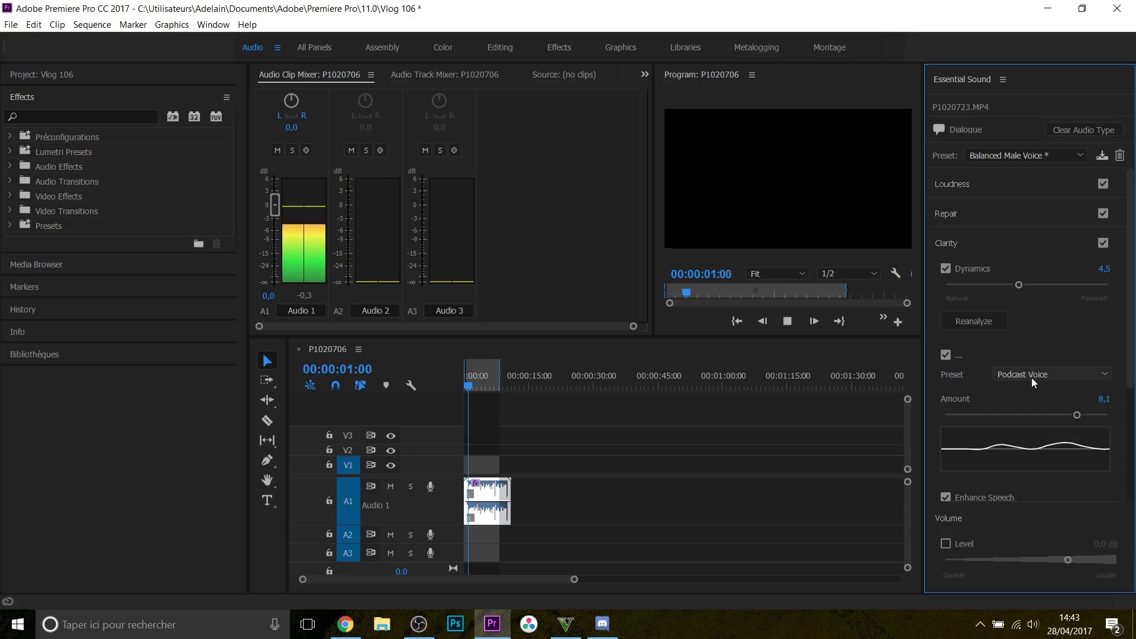
pyautogui.click(1032, 378)
pyautogui.click(1032, 377)
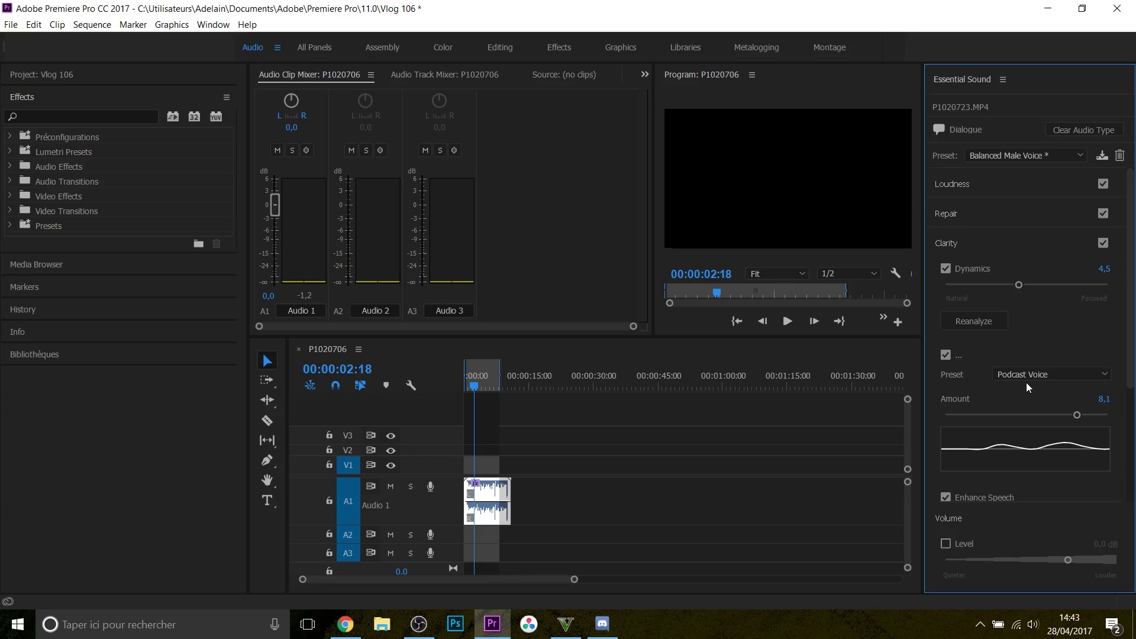
pyautogui.scroll(-3, 1024, 447)
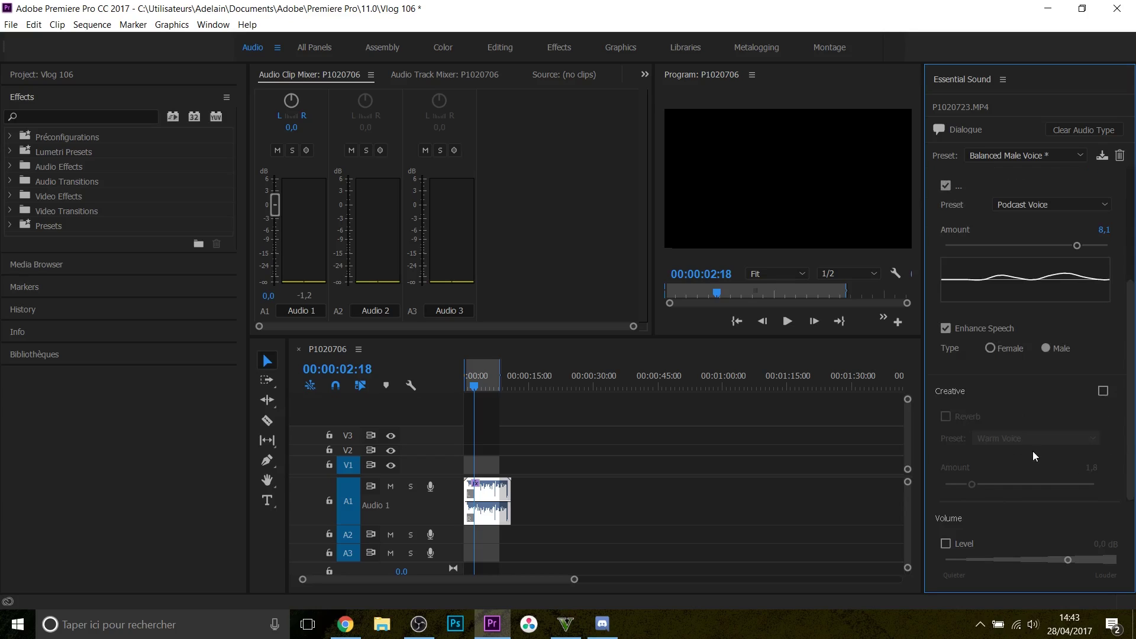
pyautogui.scroll(3, 1041, 457)
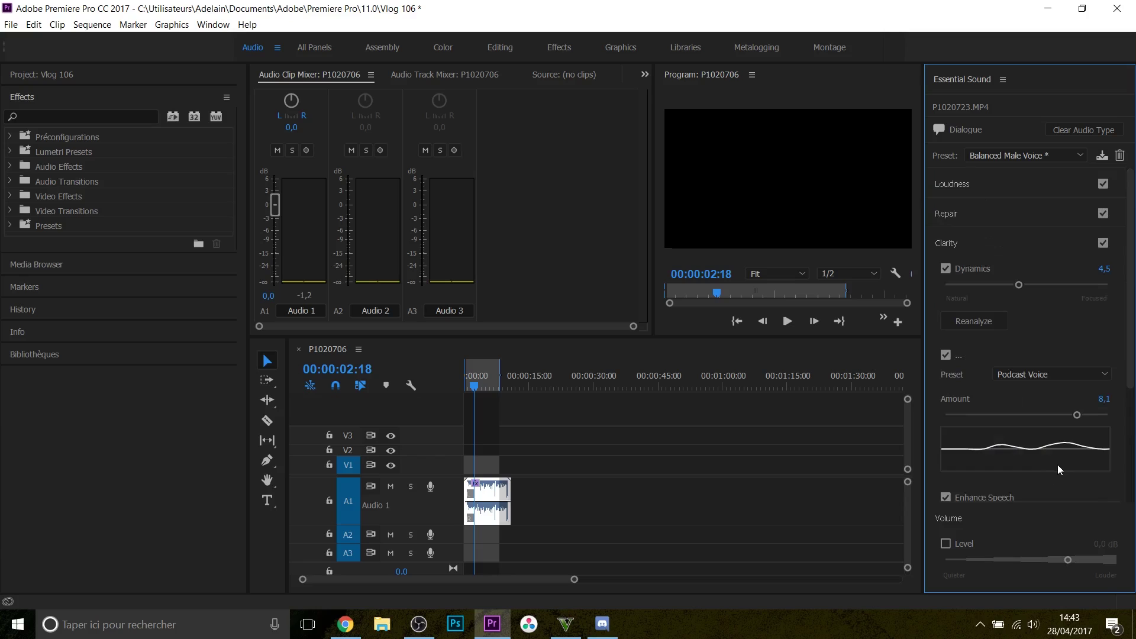
pyautogui.scroll(-3, 1074, 340)
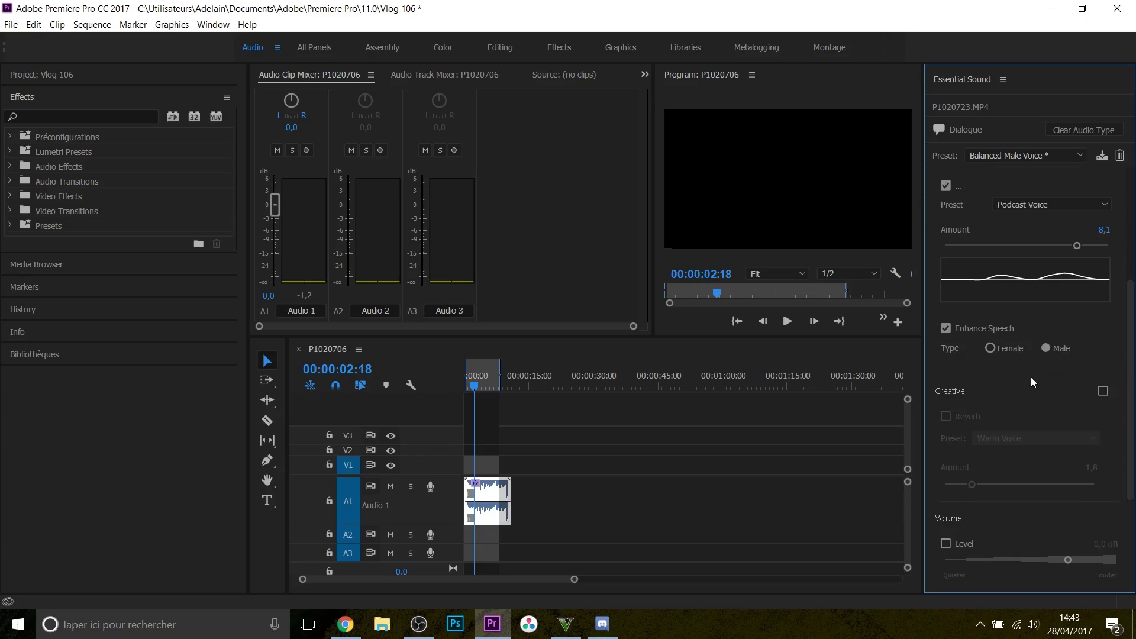
pyautogui.scroll(3, 1013, 425)
pyautogui.scroll(-3, 1012, 331)
# Briefly enable the Creative reverb section, view its presets, then switch it back off
pyautogui.click(1103, 391)
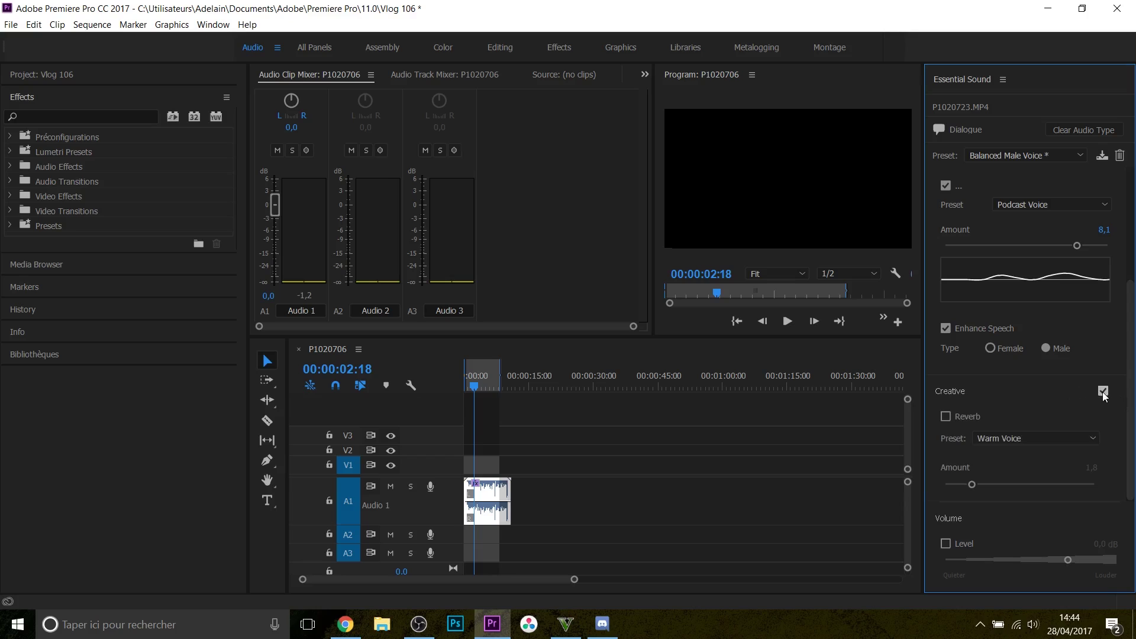
pyautogui.click(999, 440)
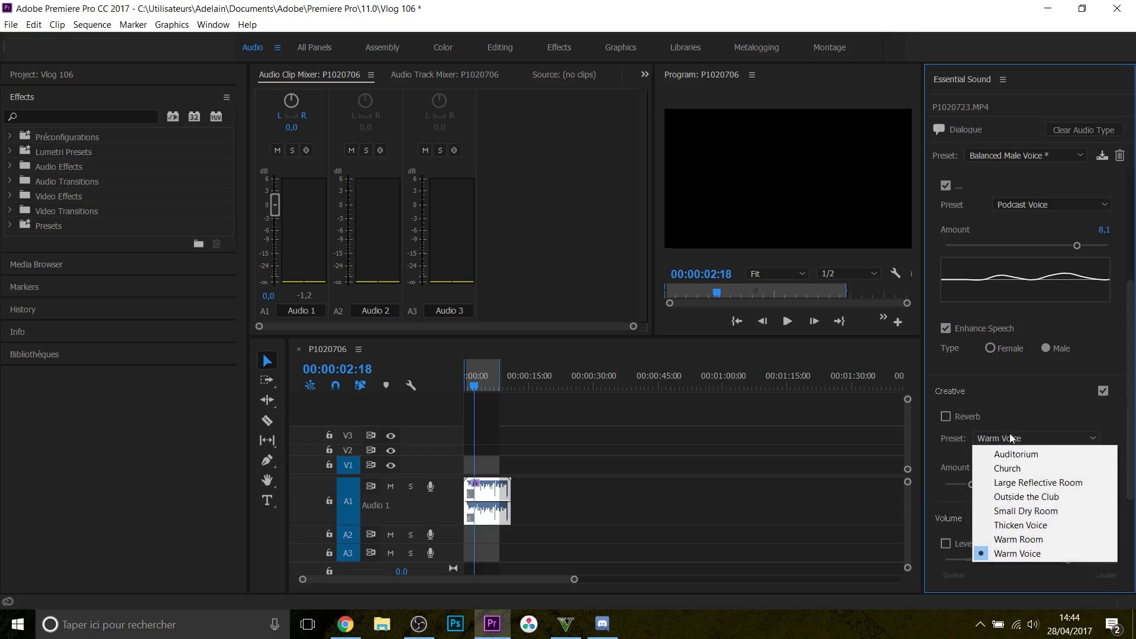
pyautogui.click(1095, 412)
pyautogui.click(1104, 391)
# Play back the dialogue clip in the Program monitor, stopping at 00:00:05:22
pyautogui.scroll(3, 1029, 432)
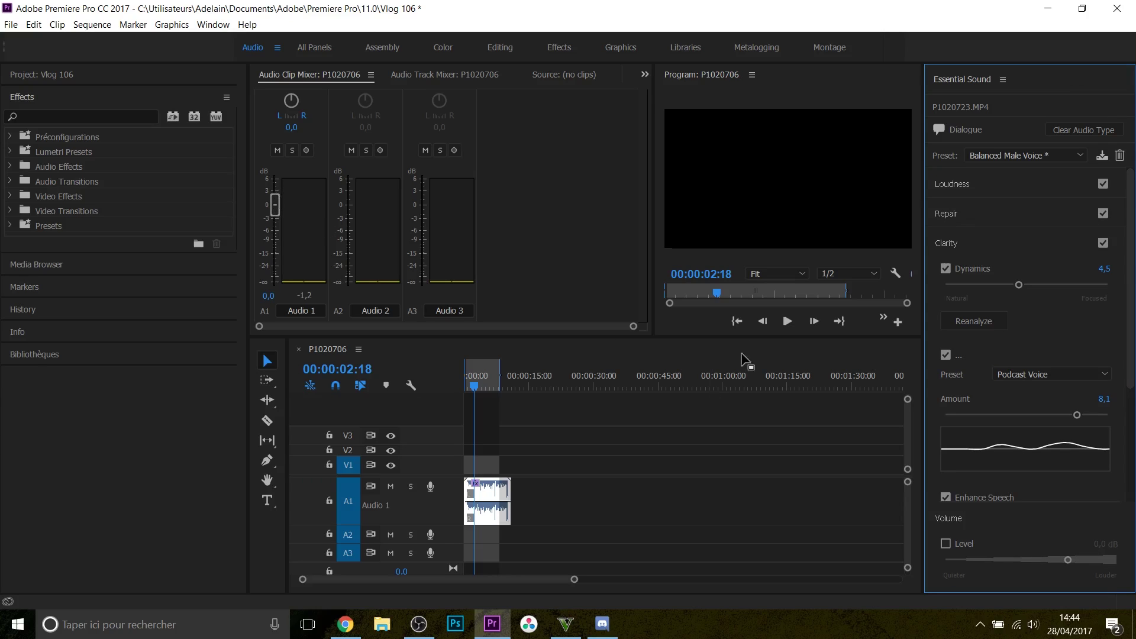
pyautogui.click(787, 321)
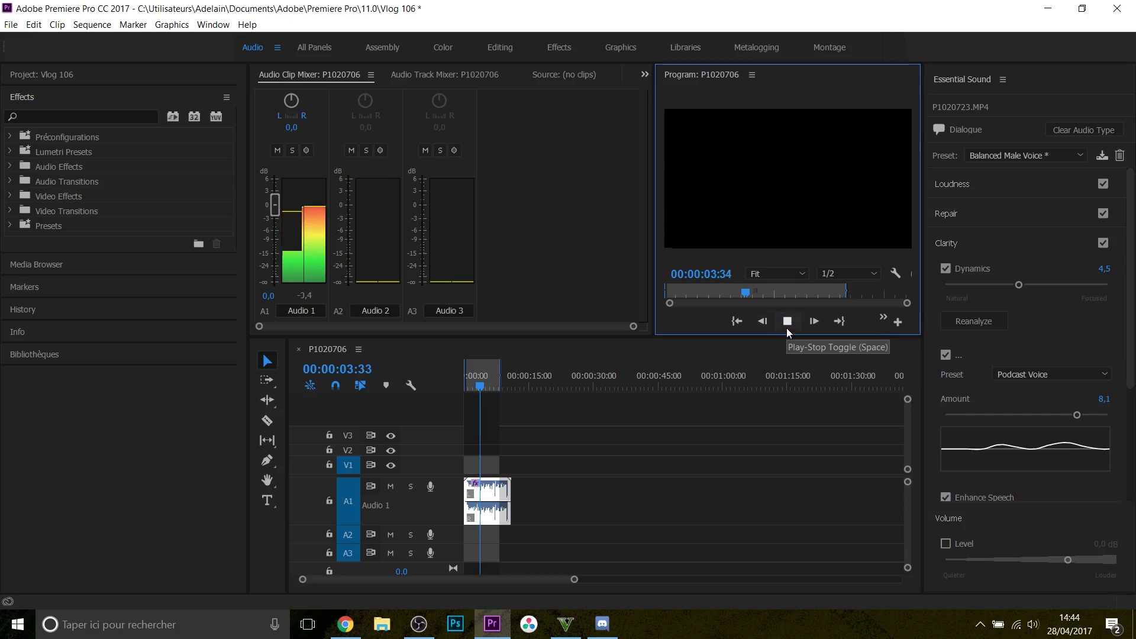
pyautogui.click(786, 328)
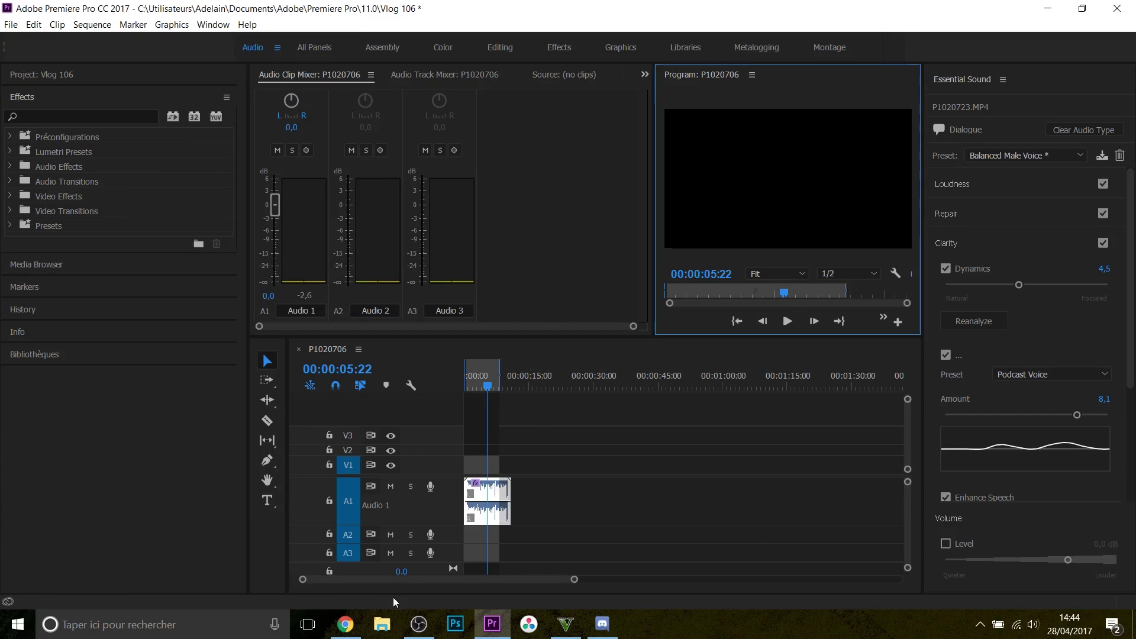
# Place Esquisse Asphyxia theme.wav at the start of track A2 and reset the playhead
pyautogui.moveTo(451, 540); pyautogui.dragTo(514, 535)
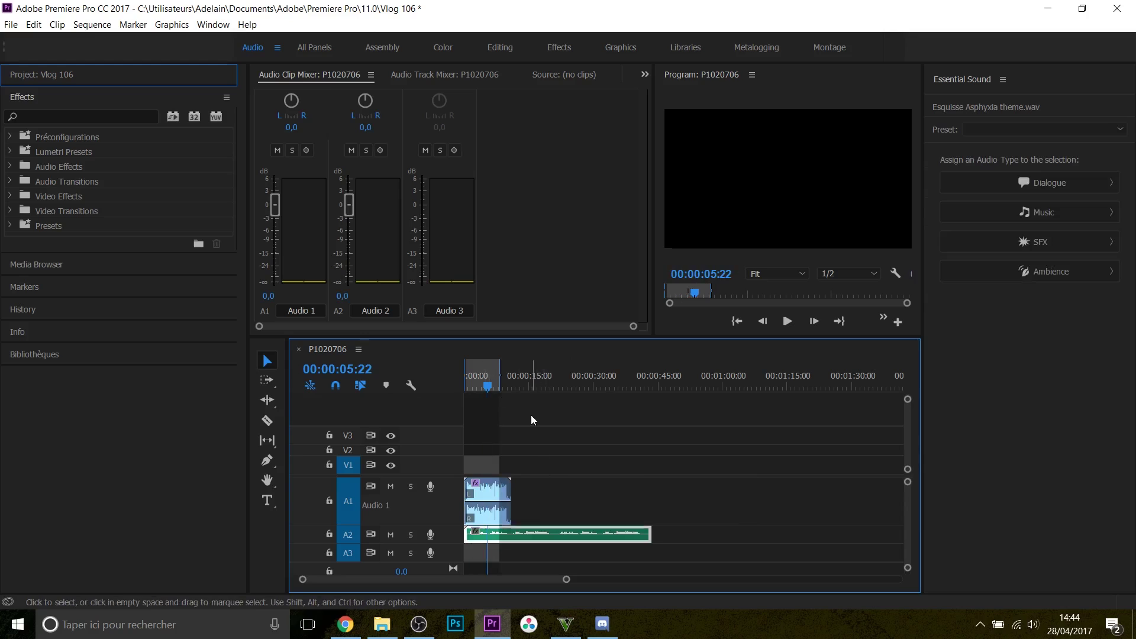
pyautogui.click(531, 414)
pyautogui.moveTo(473, 371); pyautogui.dragTo(407, 393)
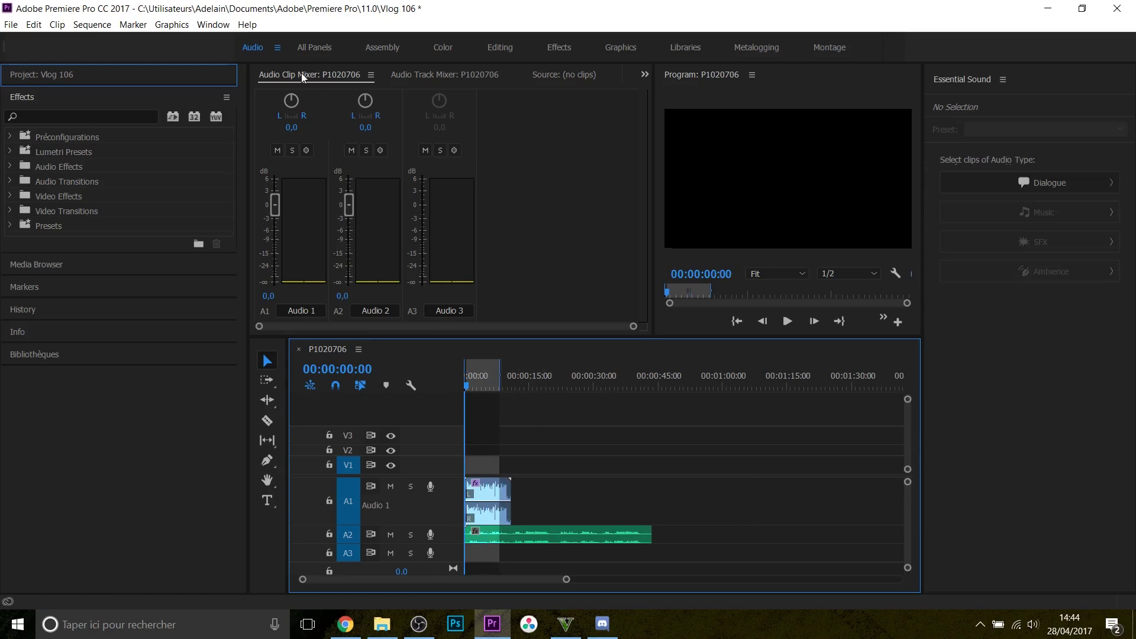
# In the Editing workspace, collapse the dialogue clip's Vocal Enhancer, Graphic Equalizer, Dynamics Processing and DeEsser effects
pyautogui.click(508, 50)
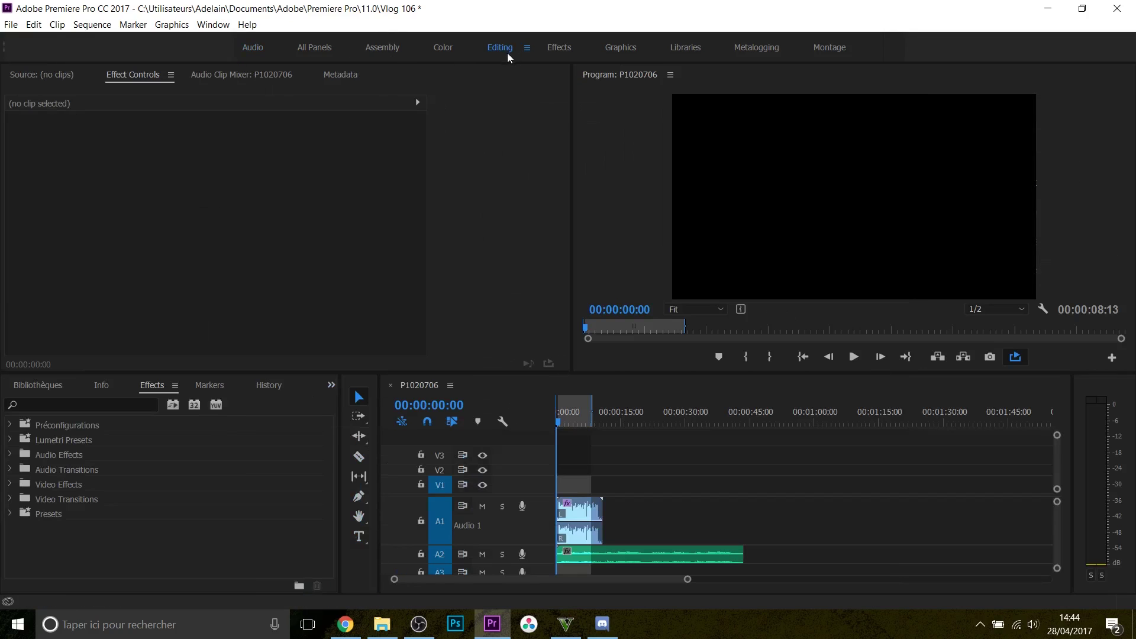
pyautogui.click(586, 516)
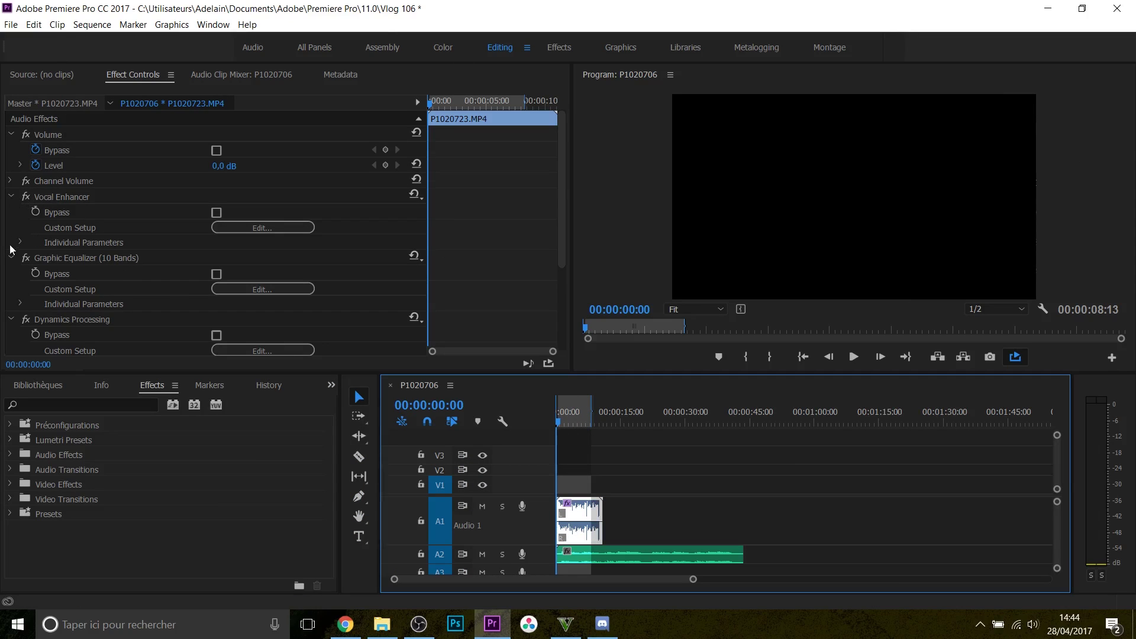
pyautogui.click(11, 196)
pyautogui.click(12, 217)
pyautogui.click(11, 213)
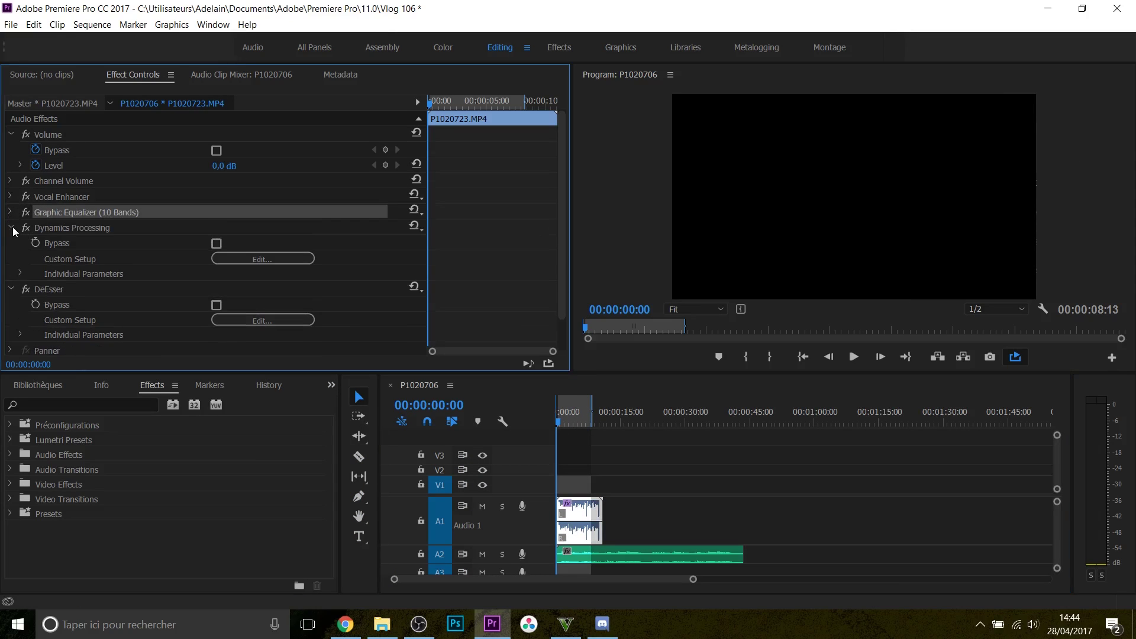
pyautogui.click(10, 227)
pyautogui.click(9, 243)
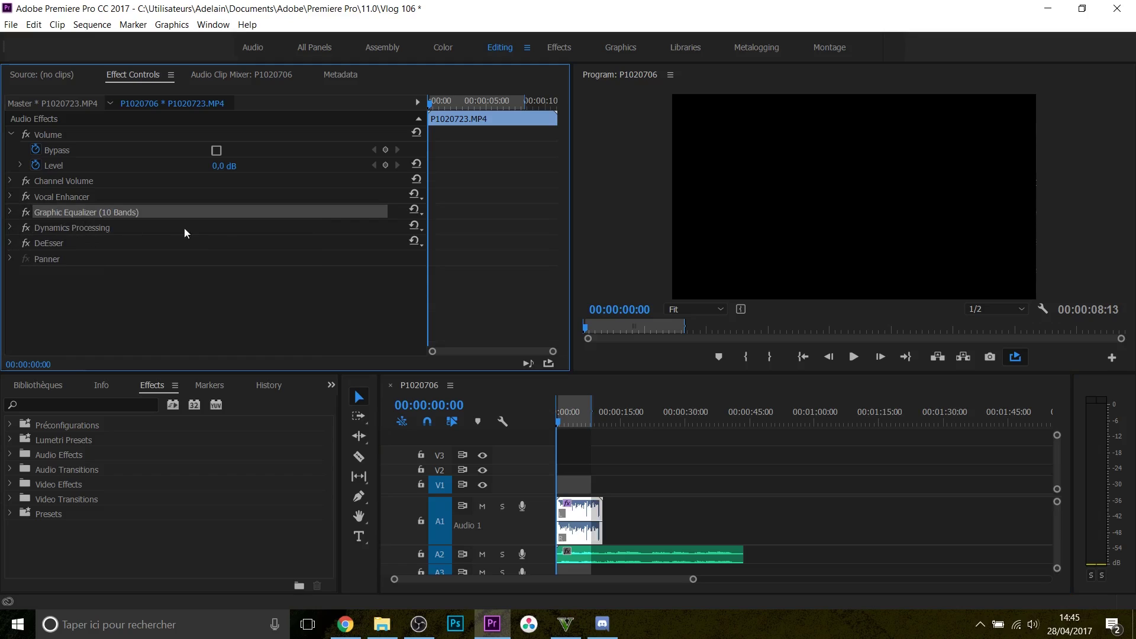
# Turn off volume Level keyframing on the A2 music clip, fixing it at 0,0 dB
pyautogui.click(587, 560)
pyautogui.click(578, 518)
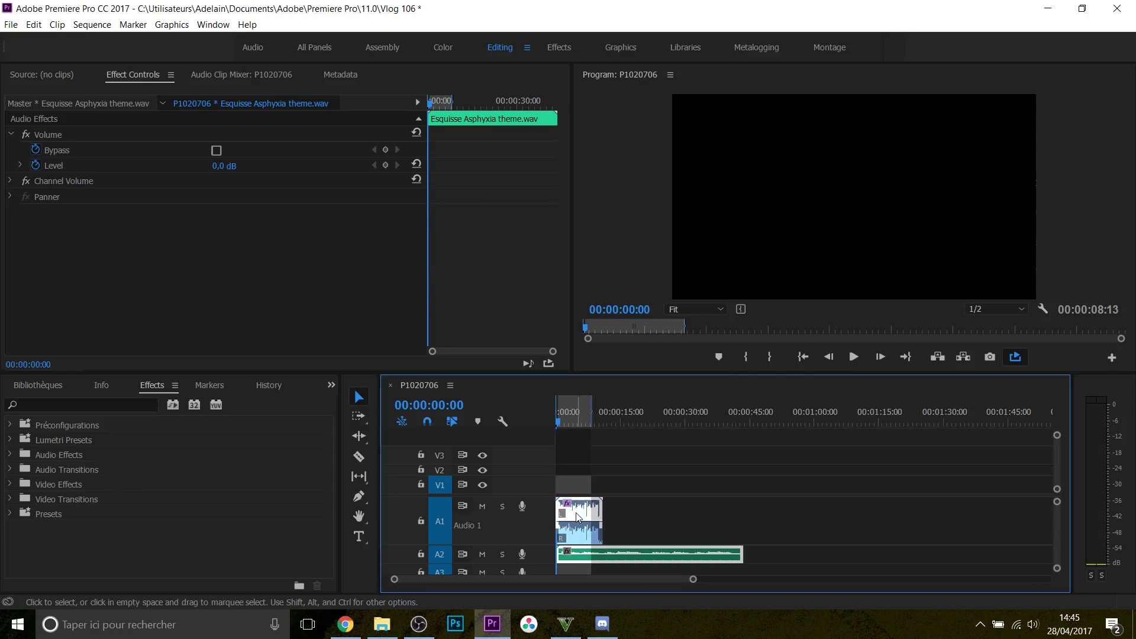
pyautogui.click(592, 557)
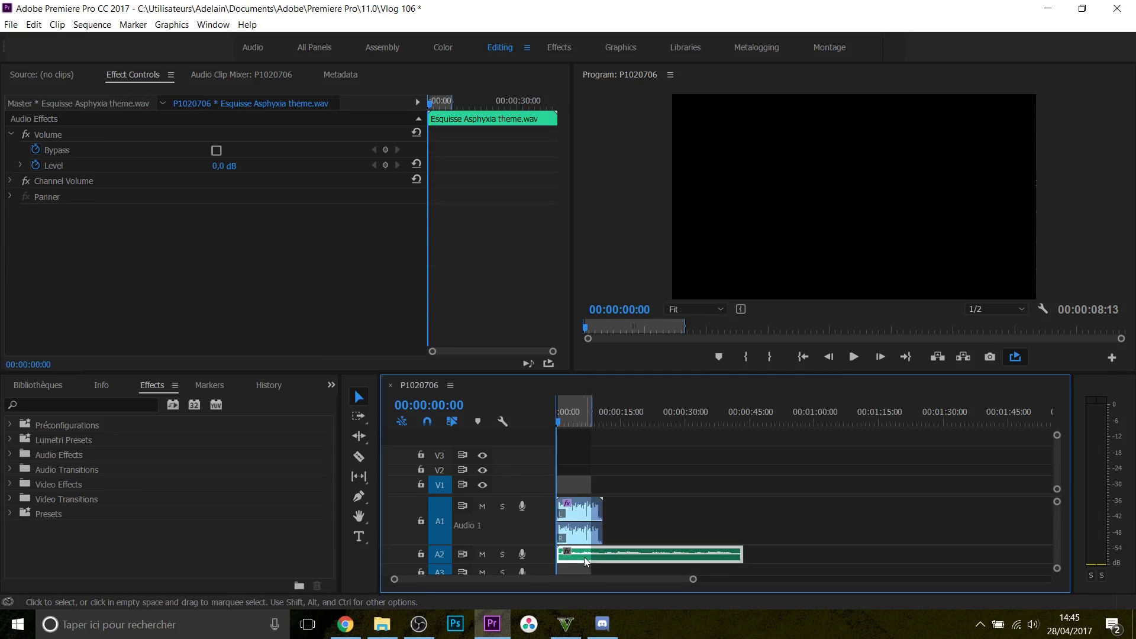
pyautogui.click(35, 166)
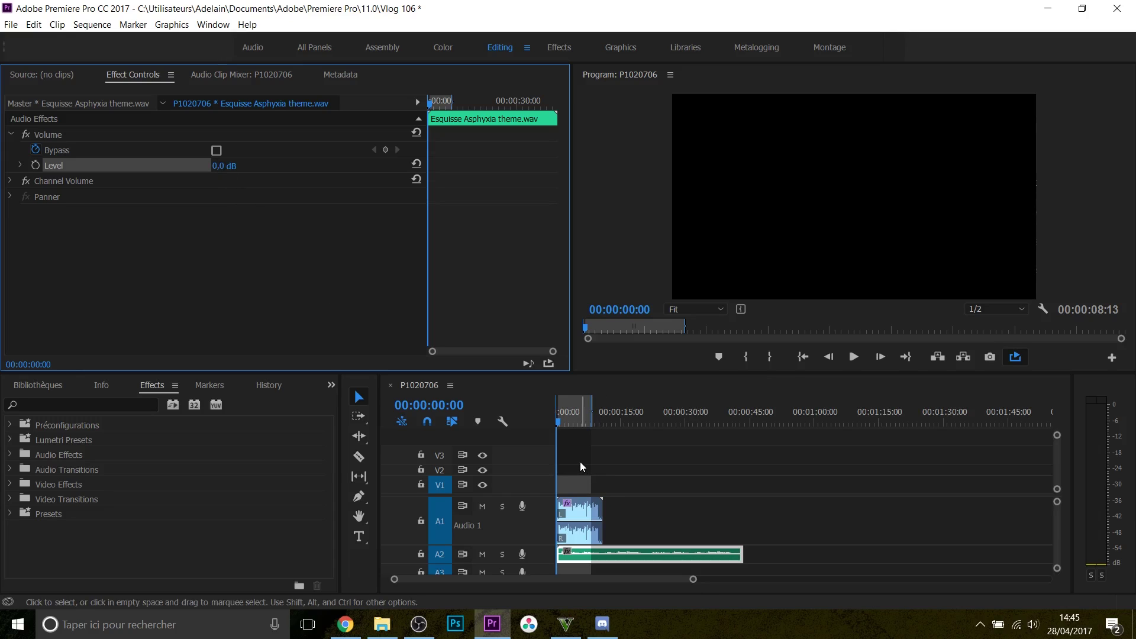
pyautogui.scroll(5, 592, 533)
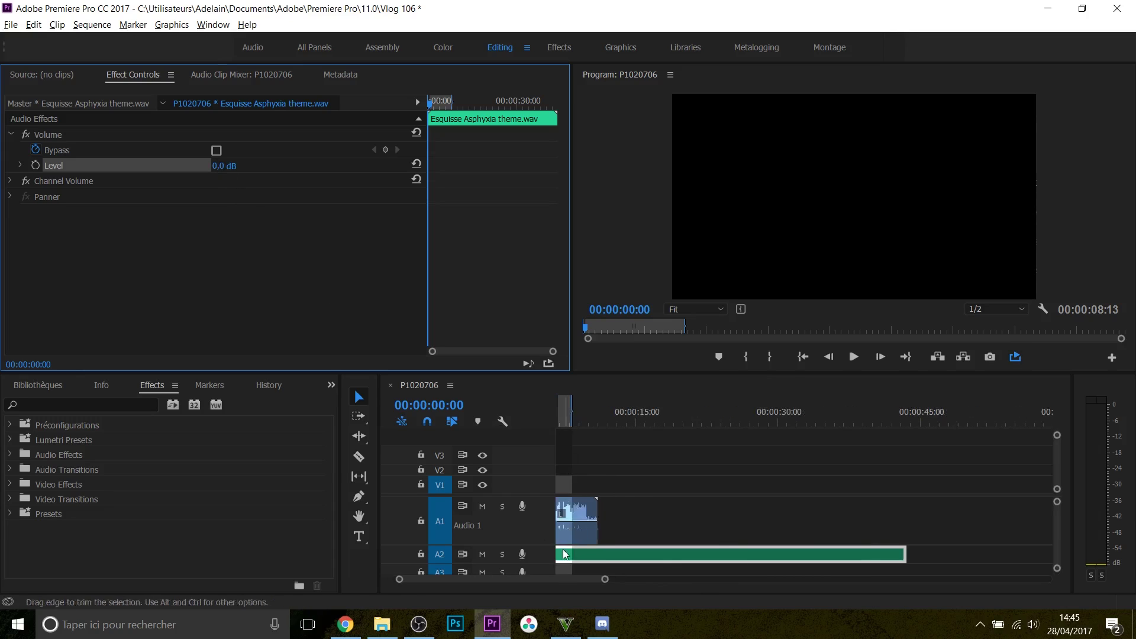
# Cut the A2 music clip at about one second with the Razor tool, then undo the cut
pyautogui.click(601, 529)
pyautogui.scroll(-5, 610, 509)
pyautogui.scroll(6, 632, 464)
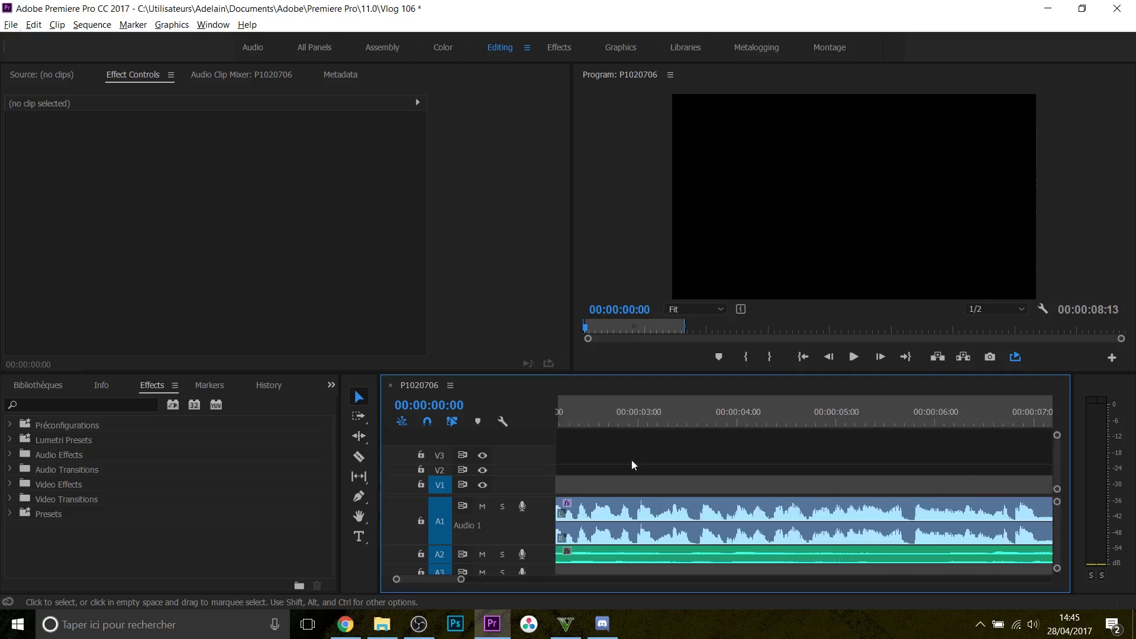
pyautogui.scroll(5, 634, 465)
pyautogui.press('c')
pyautogui.click(696, 557)
pyautogui.press('v')
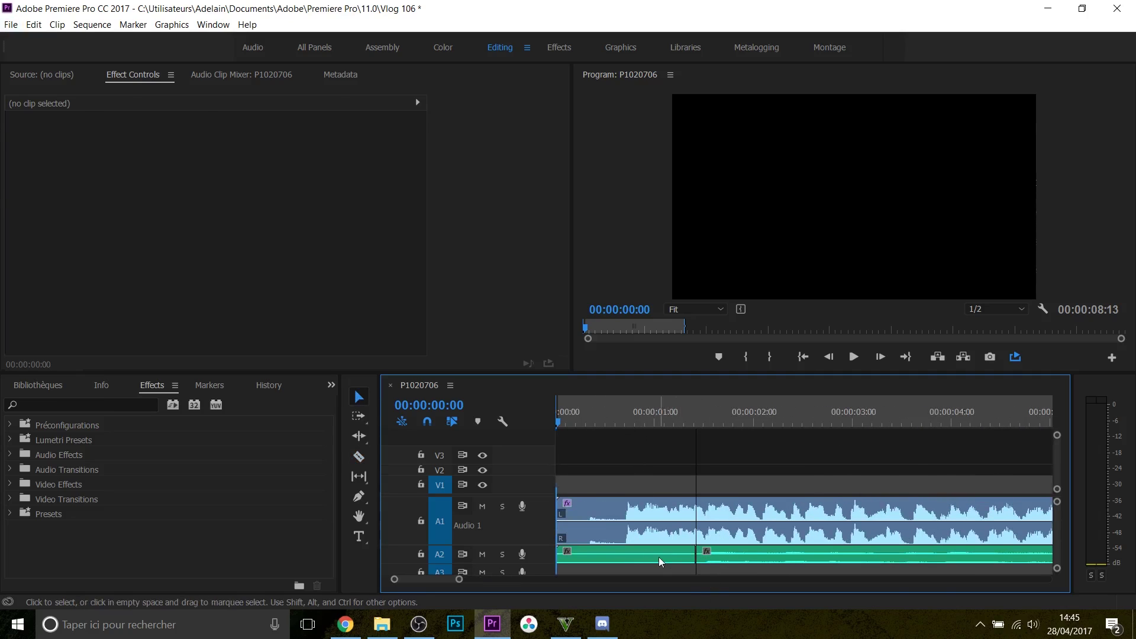
pyautogui.click(659, 557)
pyautogui.hotkey('ctrl', 'z')
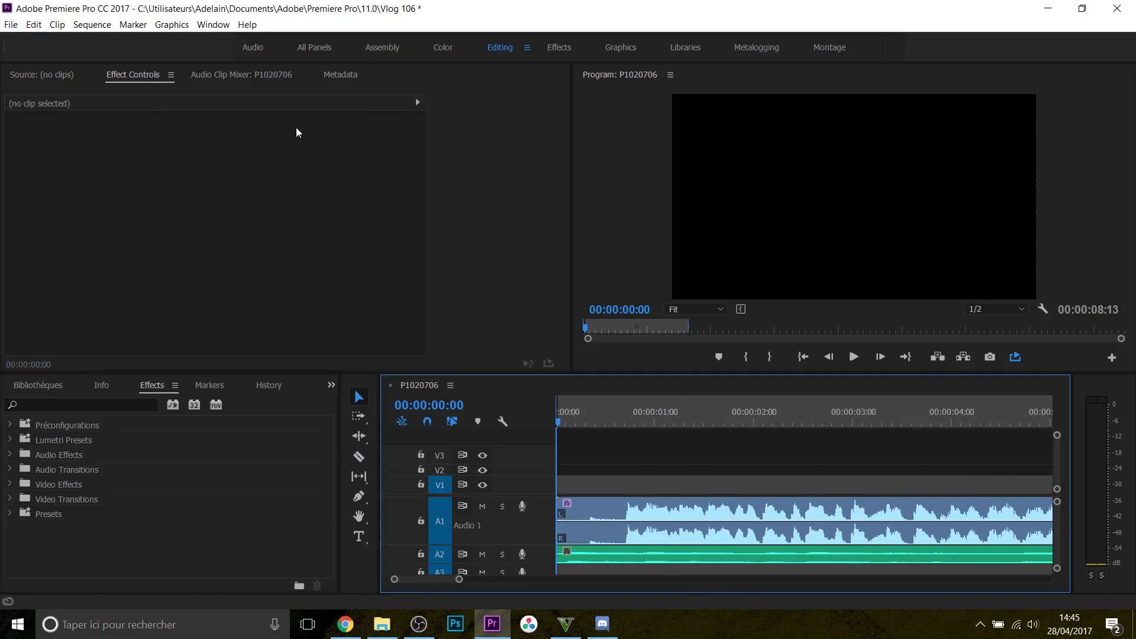
# Play the sequence in the Audio workspace with the timeline zoomed out, stopping at 00:00:06:41
pyautogui.click(254, 47)
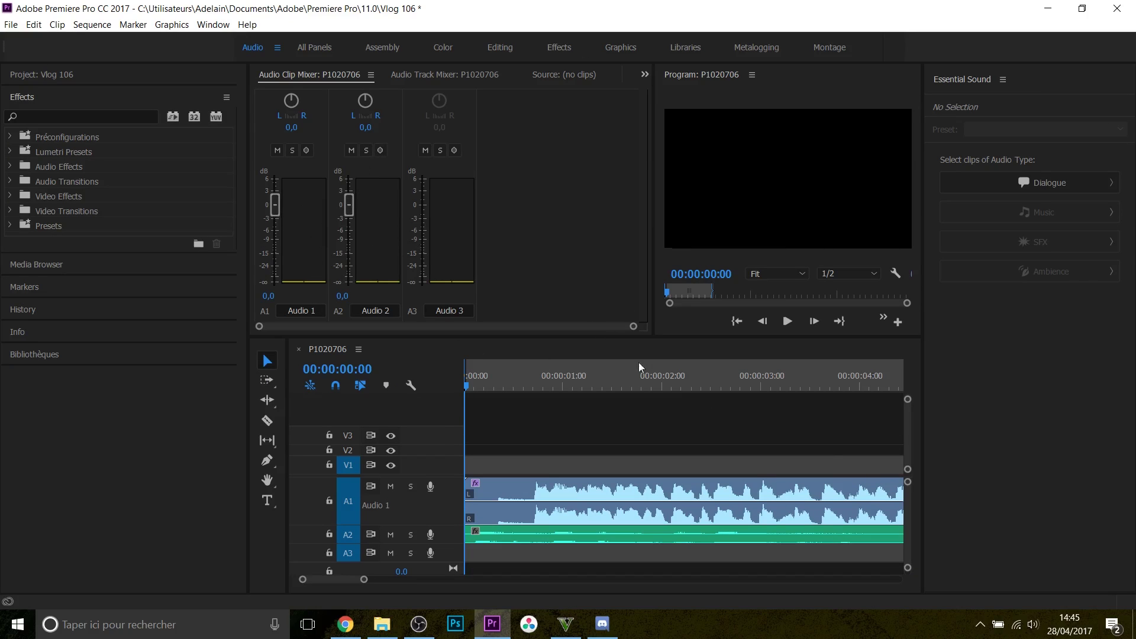
pyautogui.press('space')
pyautogui.click(609, 535)
pyautogui.press('-')
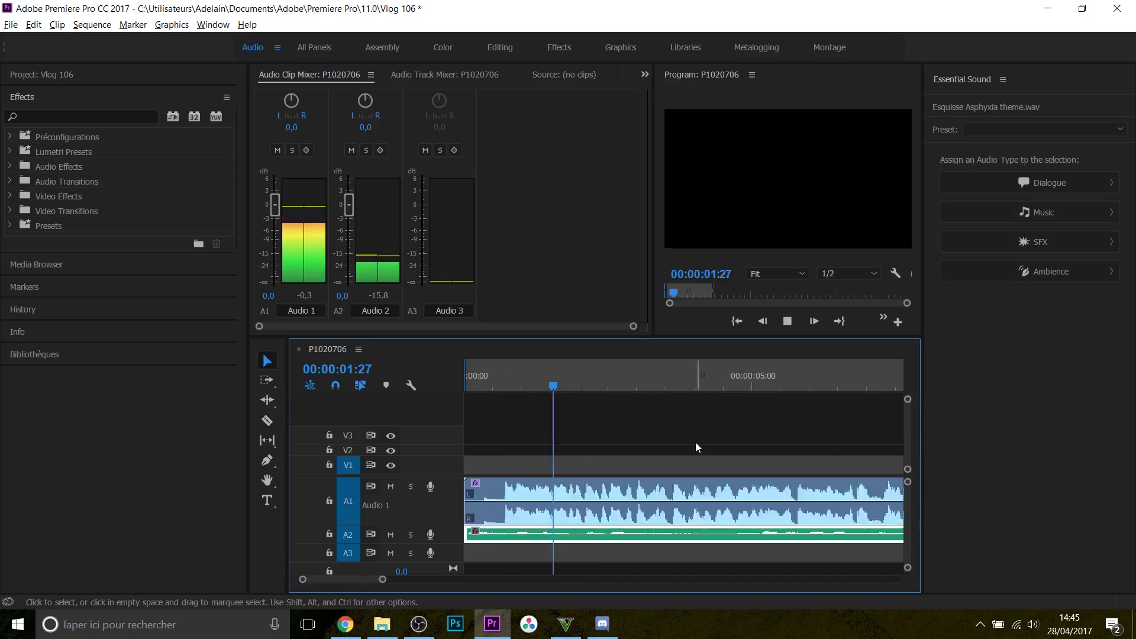
pyautogui.press('-')
pyautogui.click(628, 424)
pyautogui.click(584, 530)
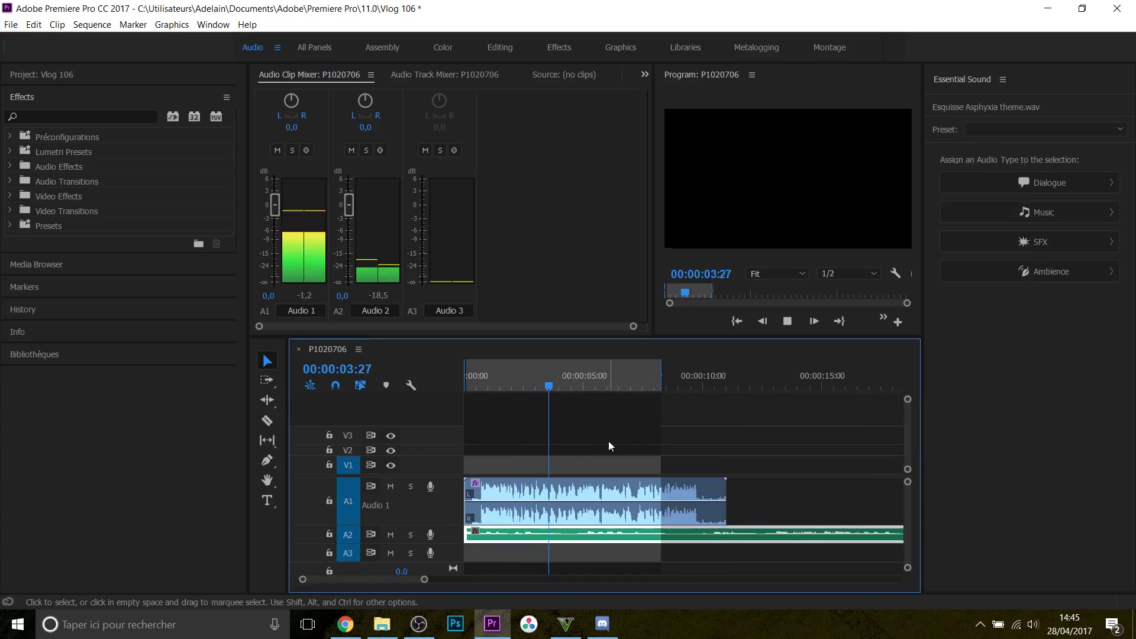
pyautogui.scroll(-3, 619, 450)
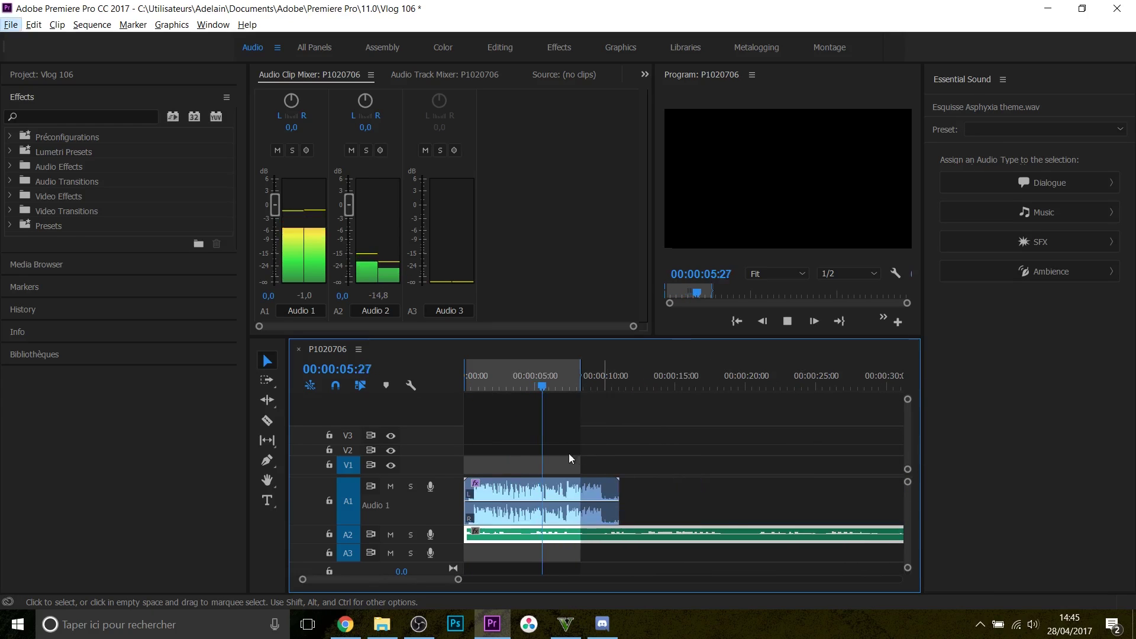
pyautogui.click(510, 444)
pyautogui.press('space')
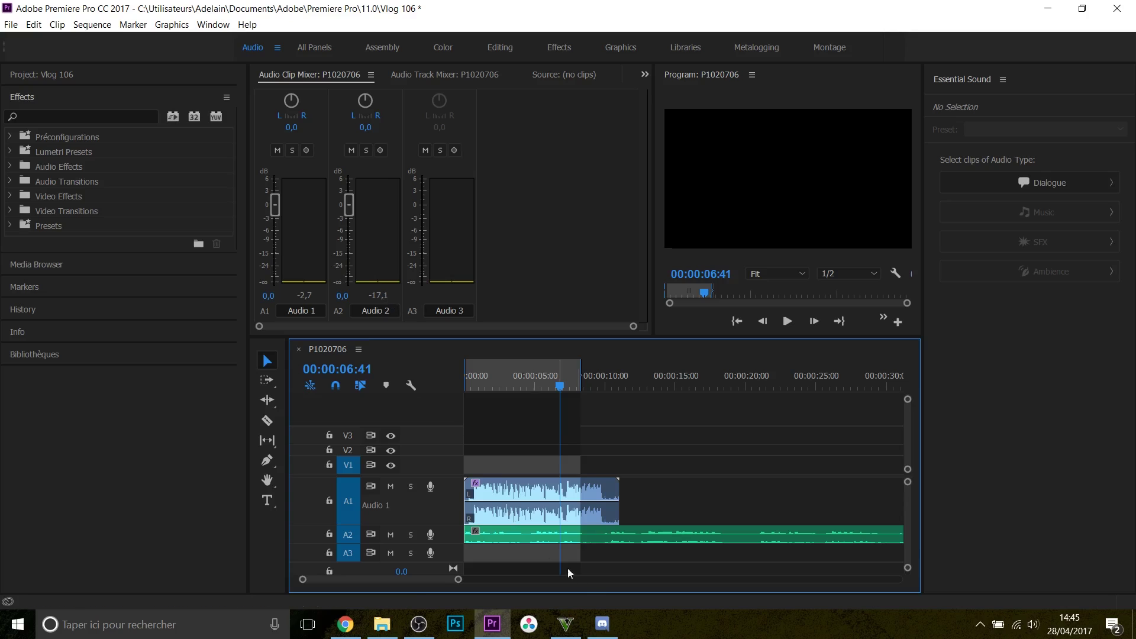
# Tag the A2 music clip as Music with the Balanced Background Music preset
pyautogui.click(592, 535)
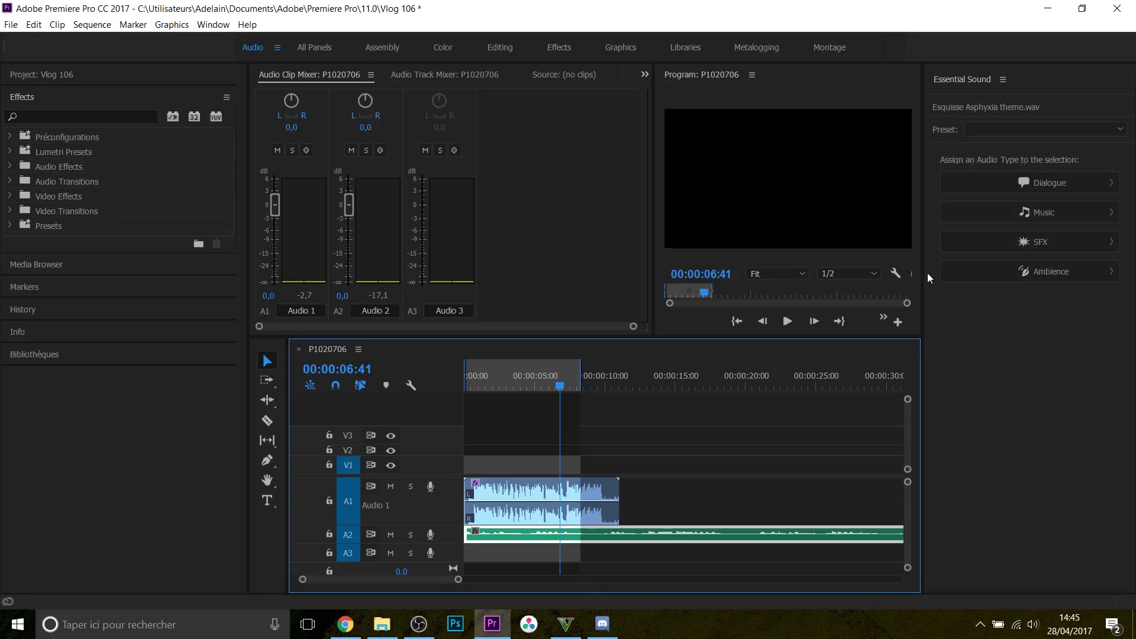
pyautogui.click(1063, 215)
pyautogui.click(985, 156)
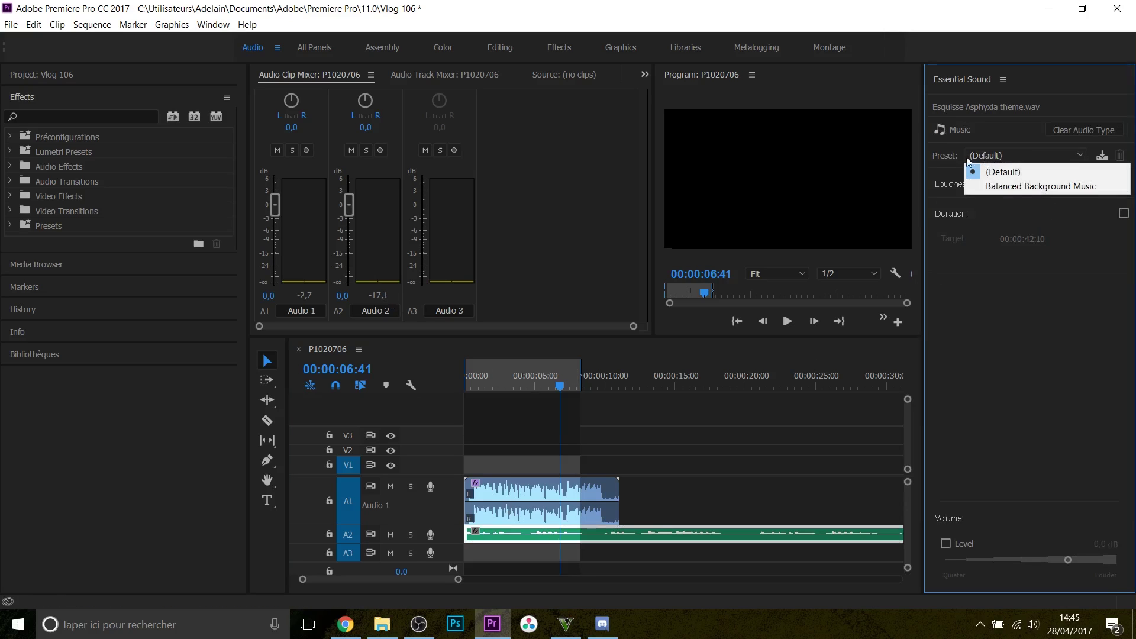
pyautogui.click(1007, 190)
# Play the sequence from the start to hear the music, then return the playhead to 00:00:00:00
pyautogui.click(400, 399)
pyautogui.press('Home')
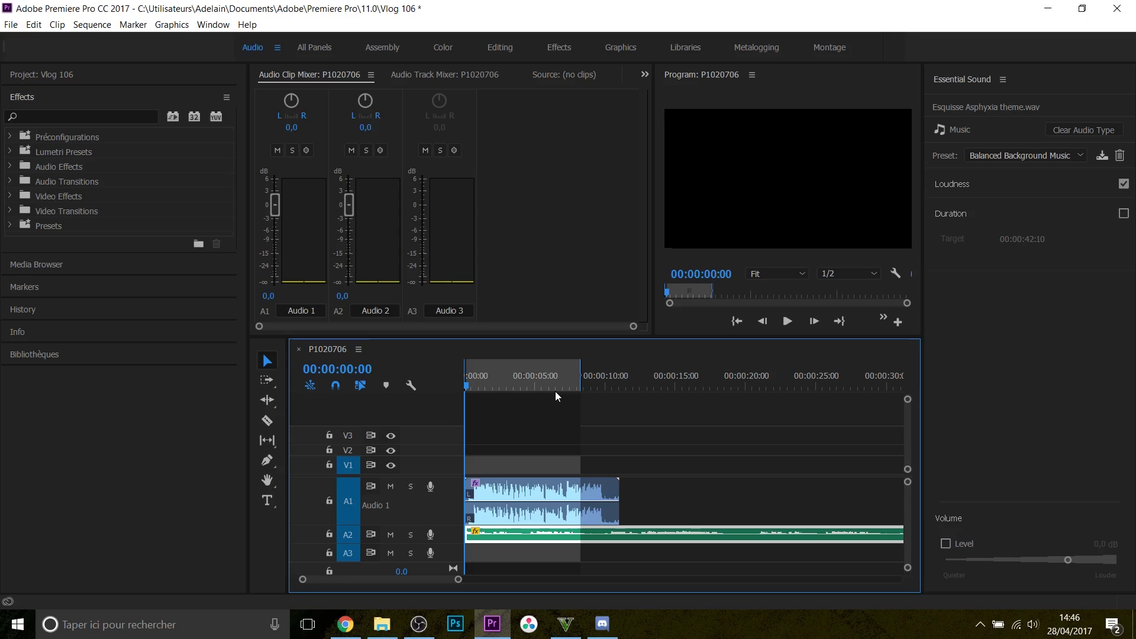
pyautogui.press('space')
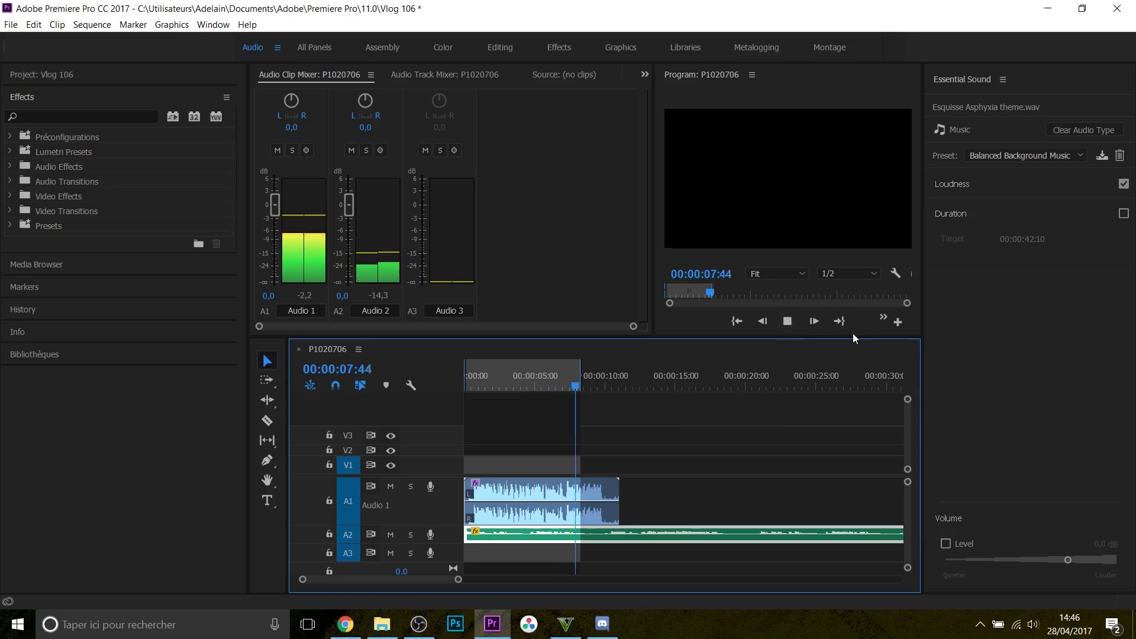
pyautogui.click(786, 321)
pyautogui.click(787, 321)
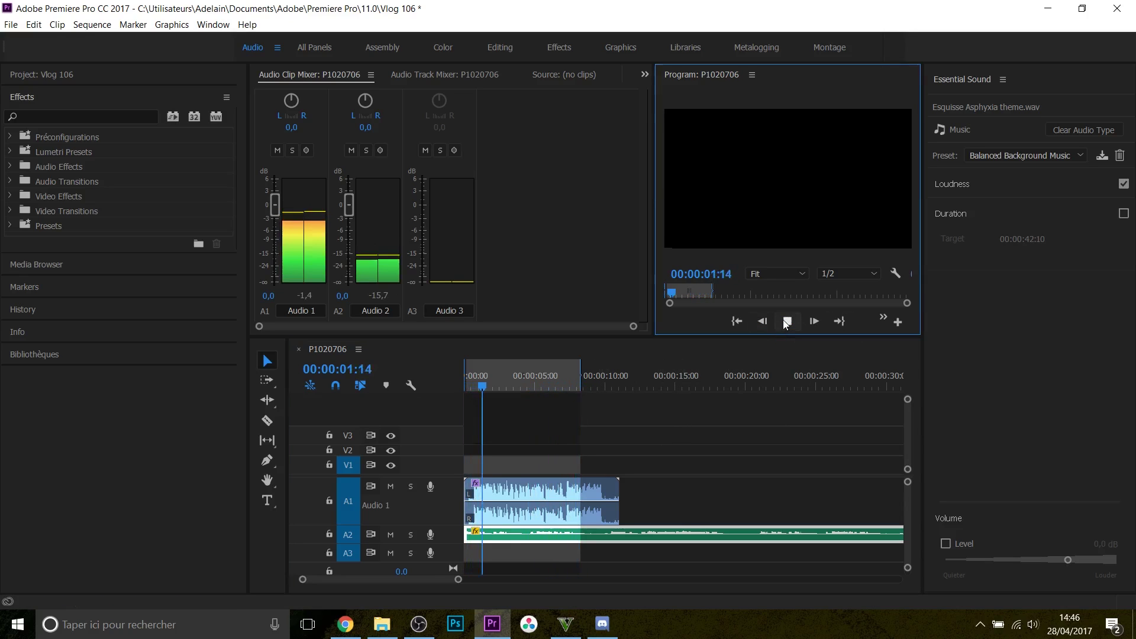
pyautogui.click(783, 320)
pyautogui.moveTo(530, 376); pyautogui.dragTo(456, 393)
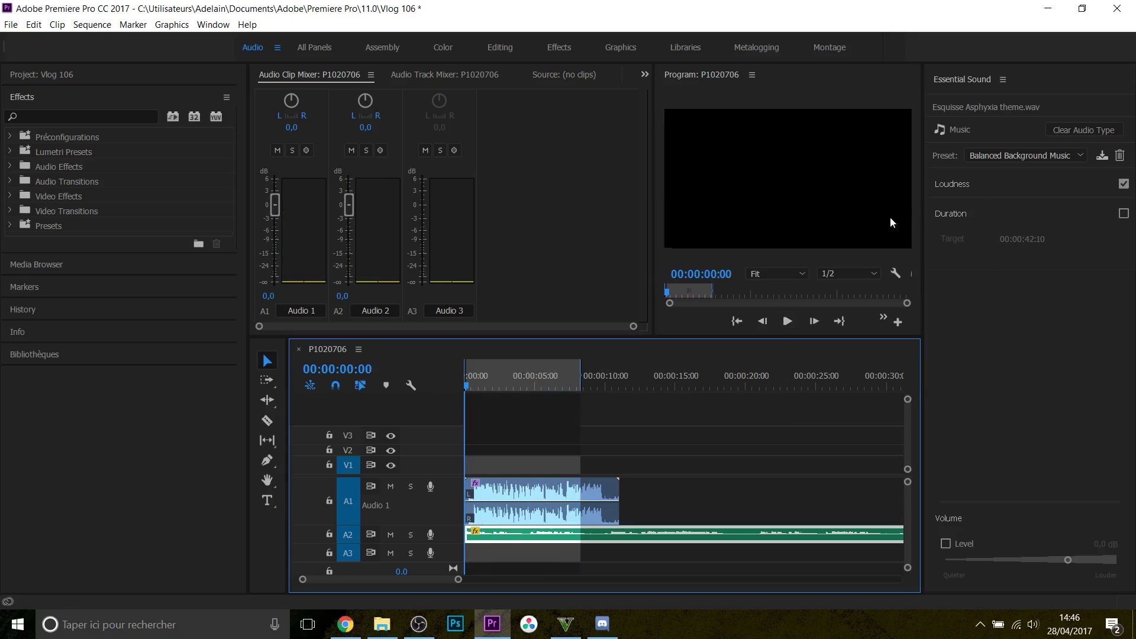
# Clear the A2 clip's audio type and retag it as Ambience with the Focused preset
pyautogui.click(1084, 128)
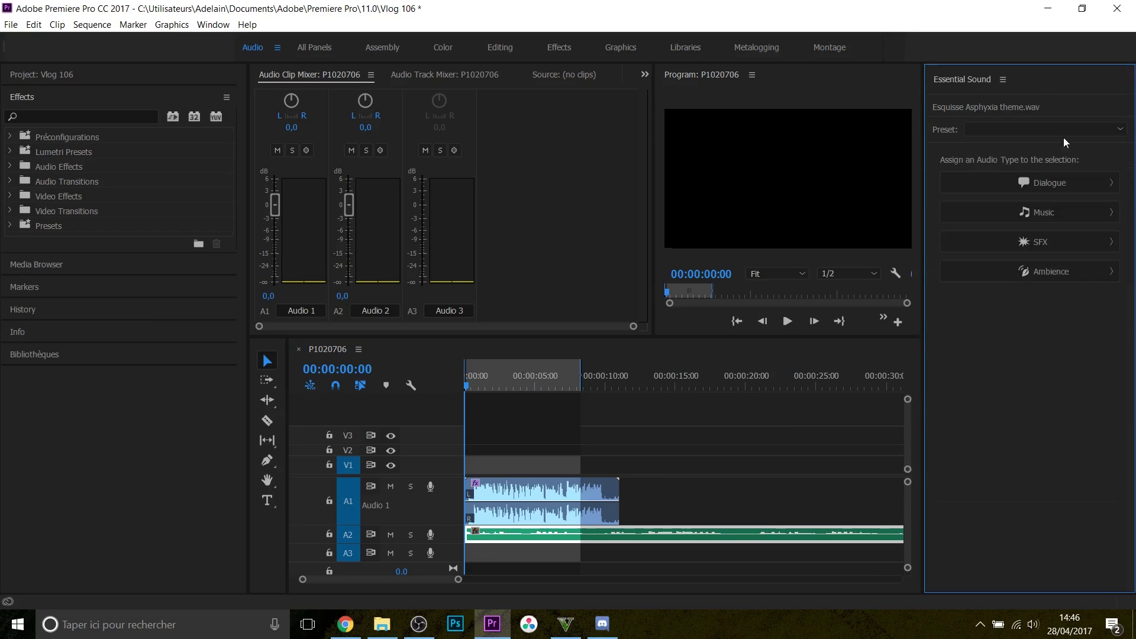
pyautogui.click(1038, 271)
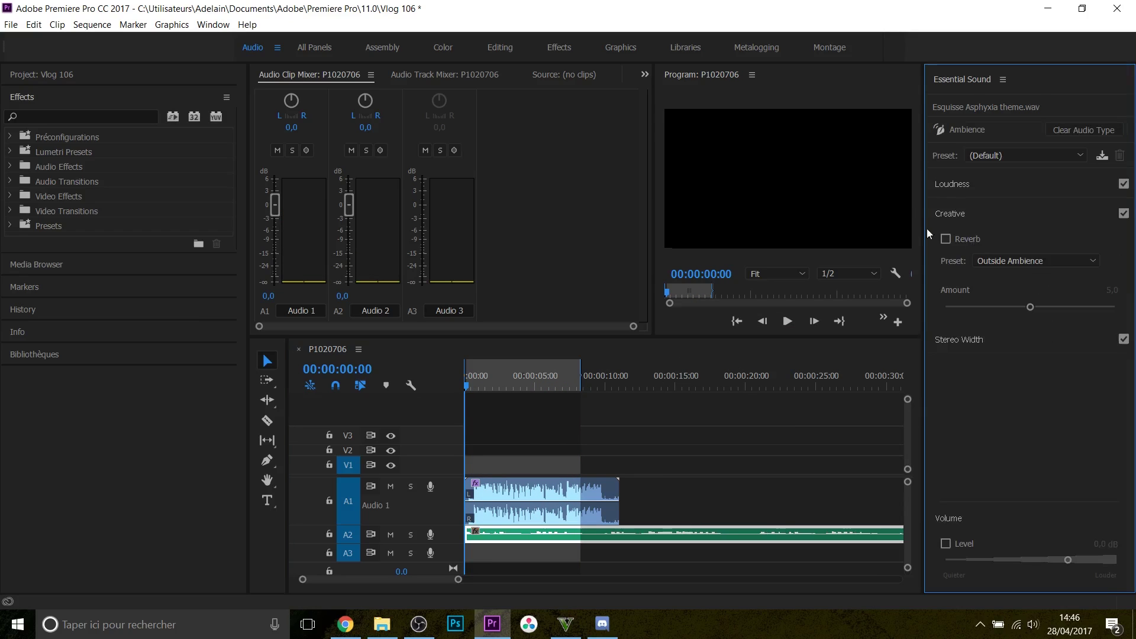
pyautogui.click(1000, 158)
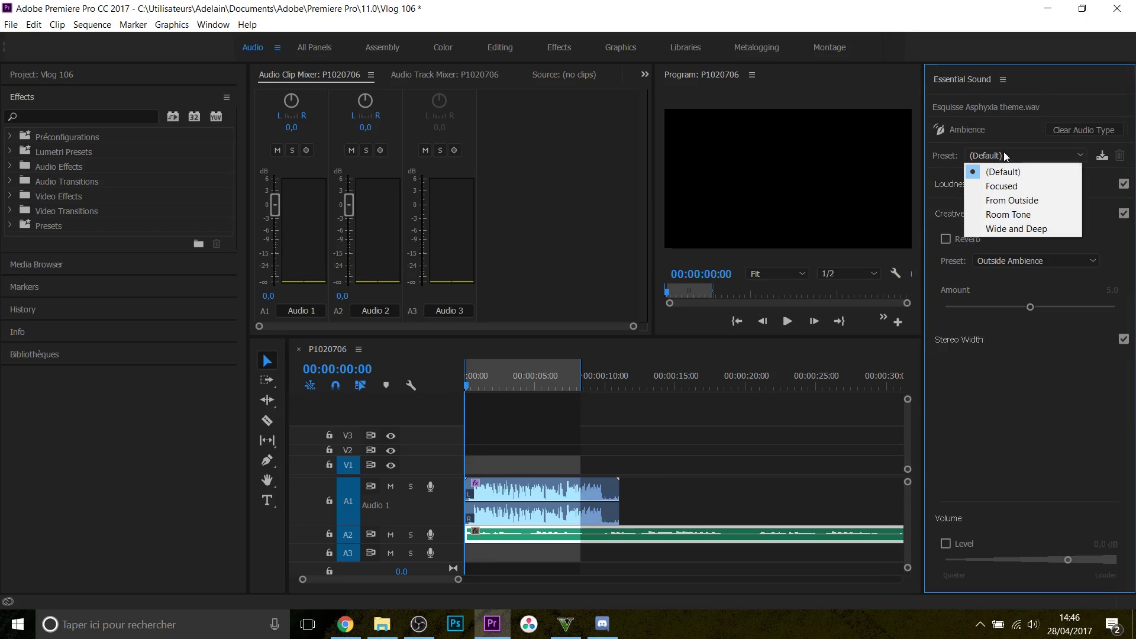
pyautogui.click(1009, 189)
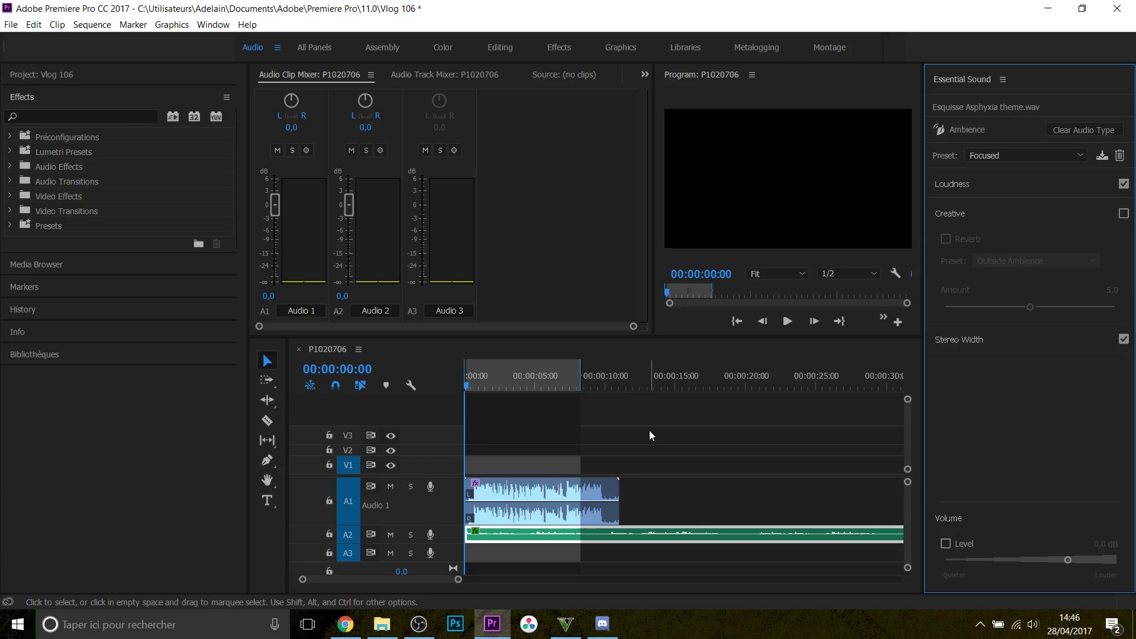
# Play the sequence in two short bursts to preview the Focused ambience
pyautogui.press('space')
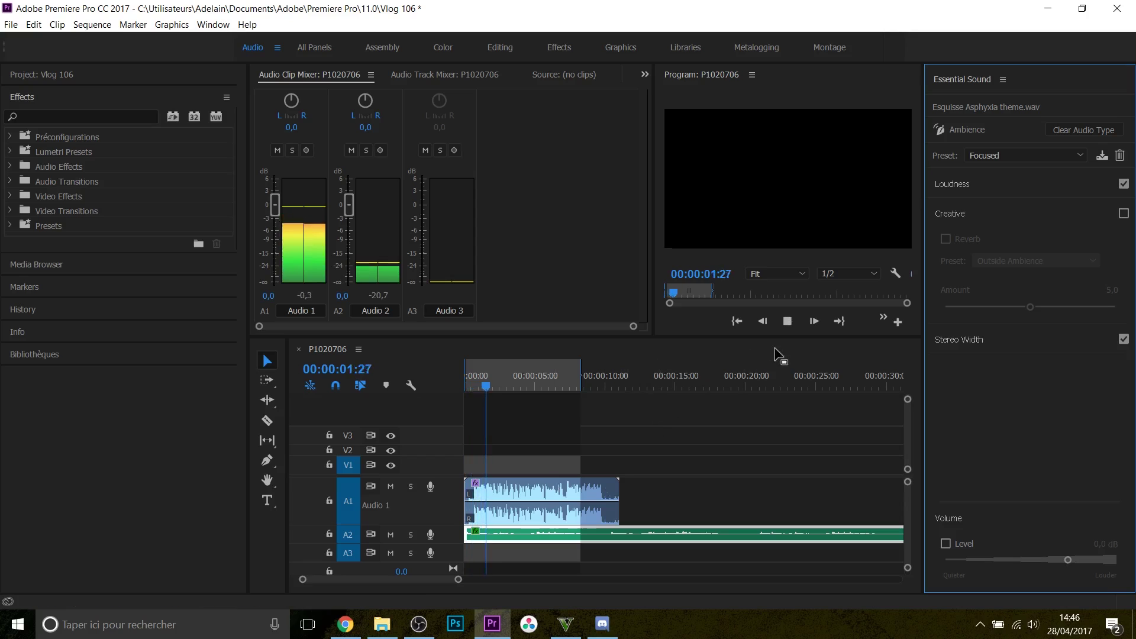
pyautogui.click(787, 320)
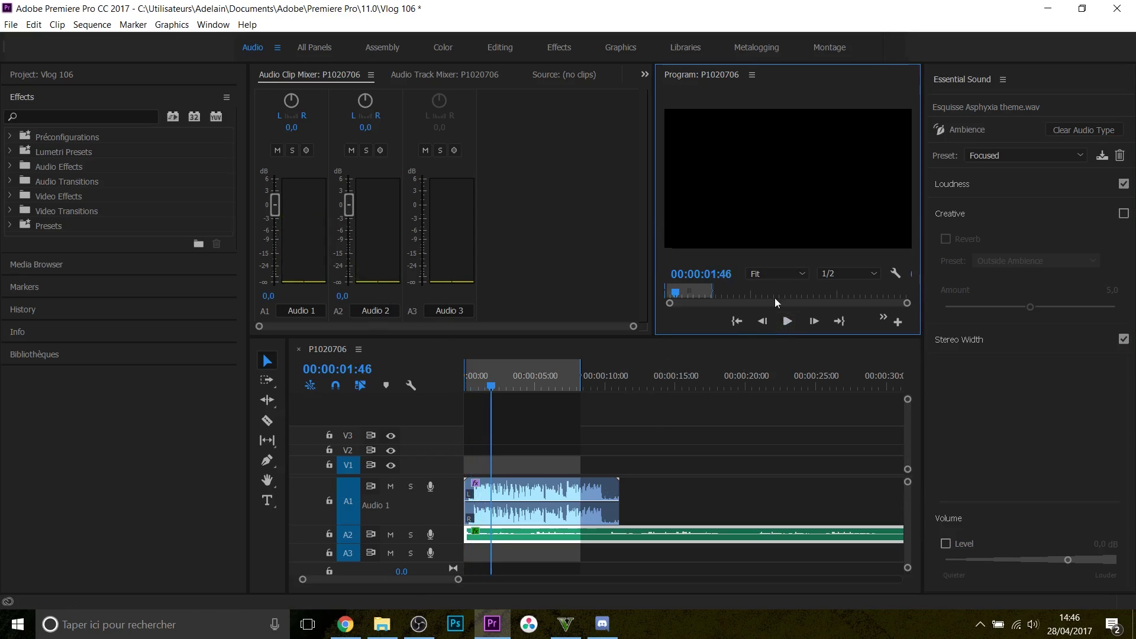
pyautogui.click(788, 321)
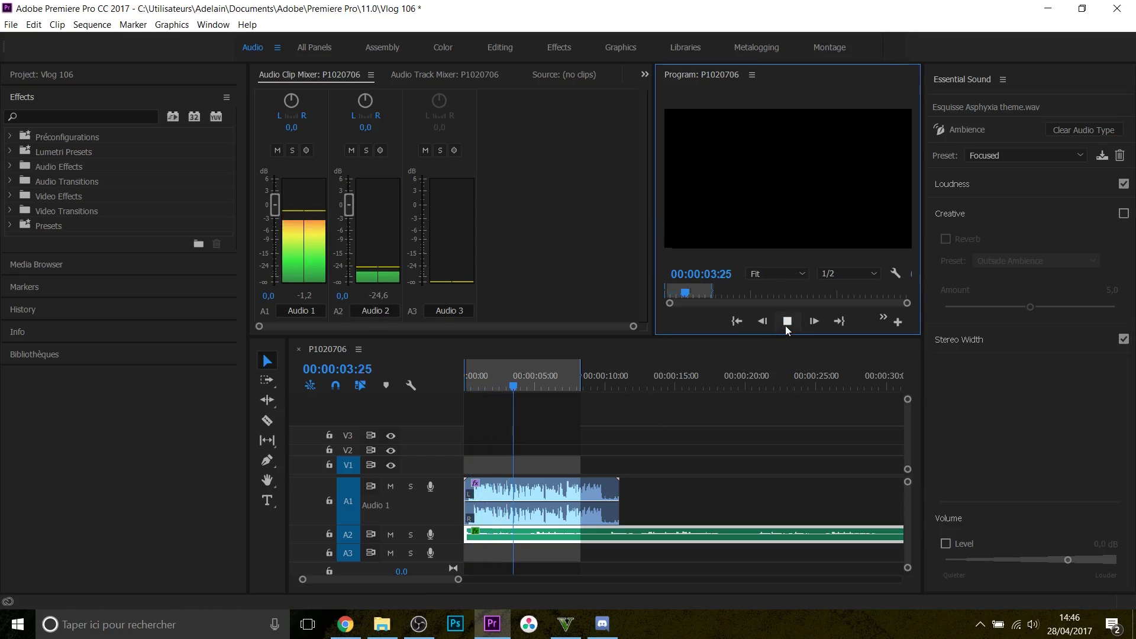
pyautogui.click(786, 326)
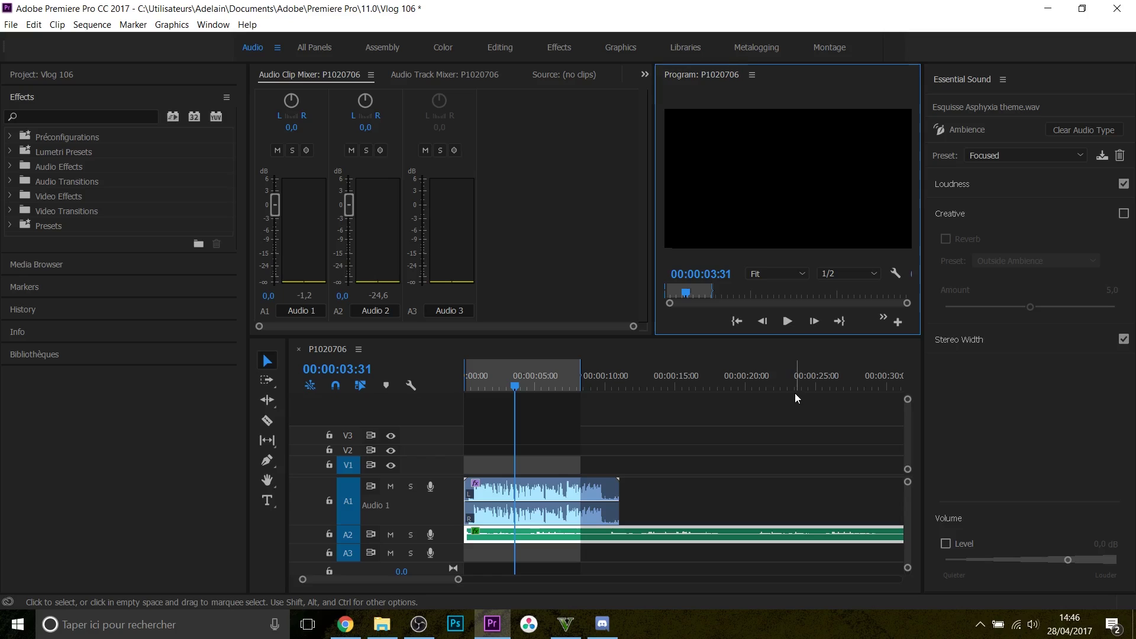